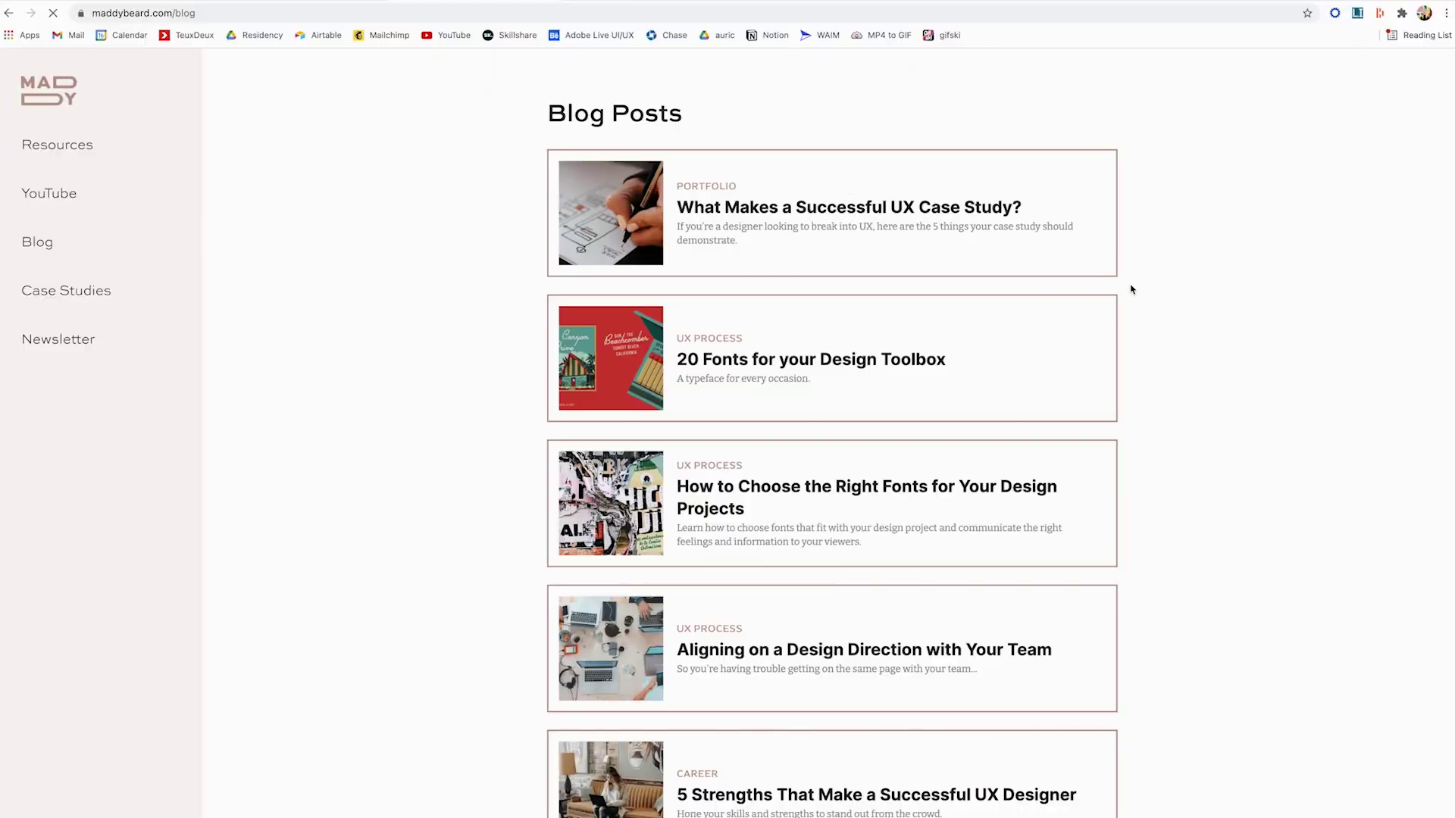
Open the 'What Makes a Successful UX Case Study?' post on maddybeard.com/blog and scroll through the article.
left_click(706, 203)
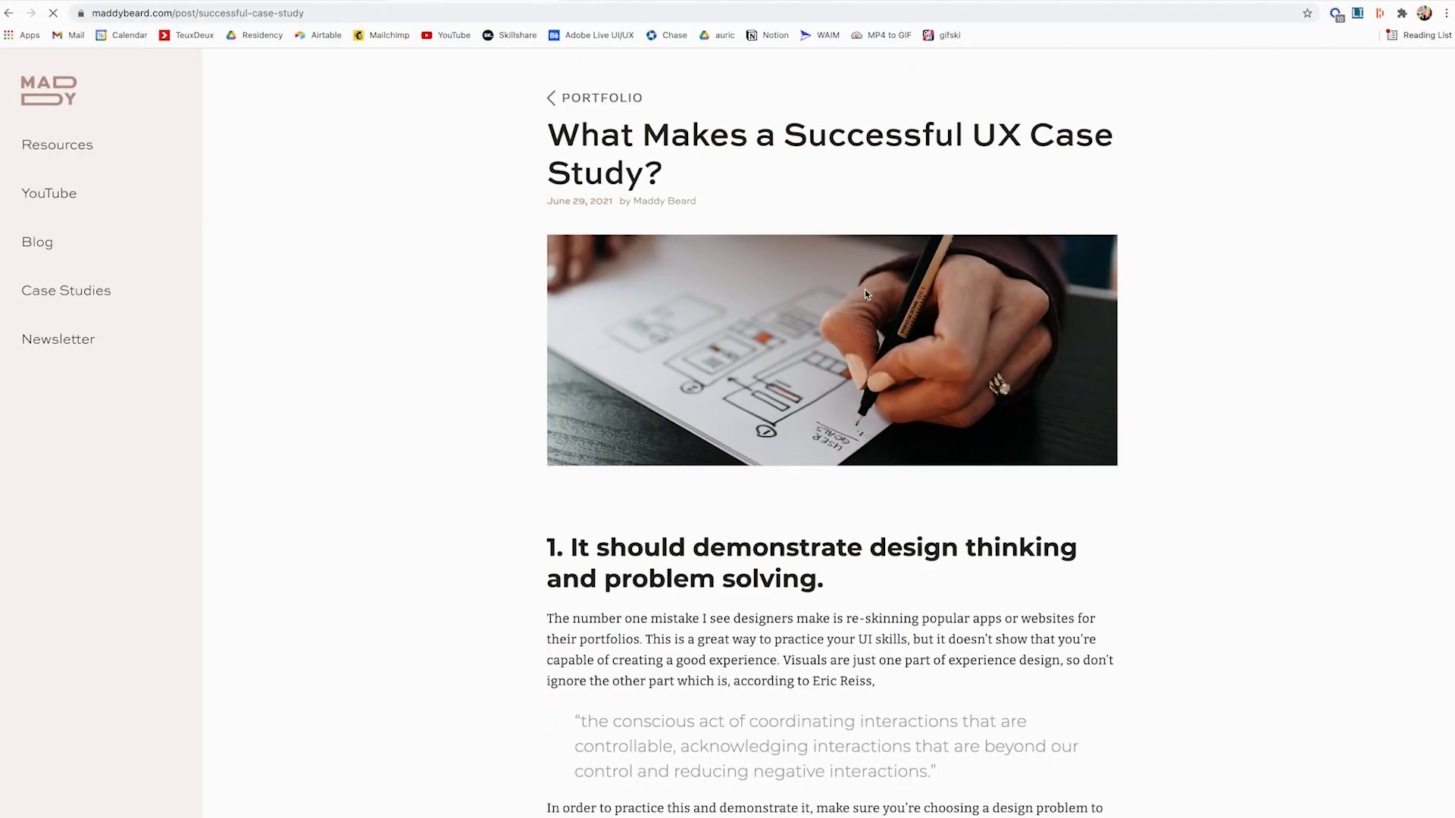
scroll(865, 290, "down", 12)
scroll(866, 289, "down", 10)
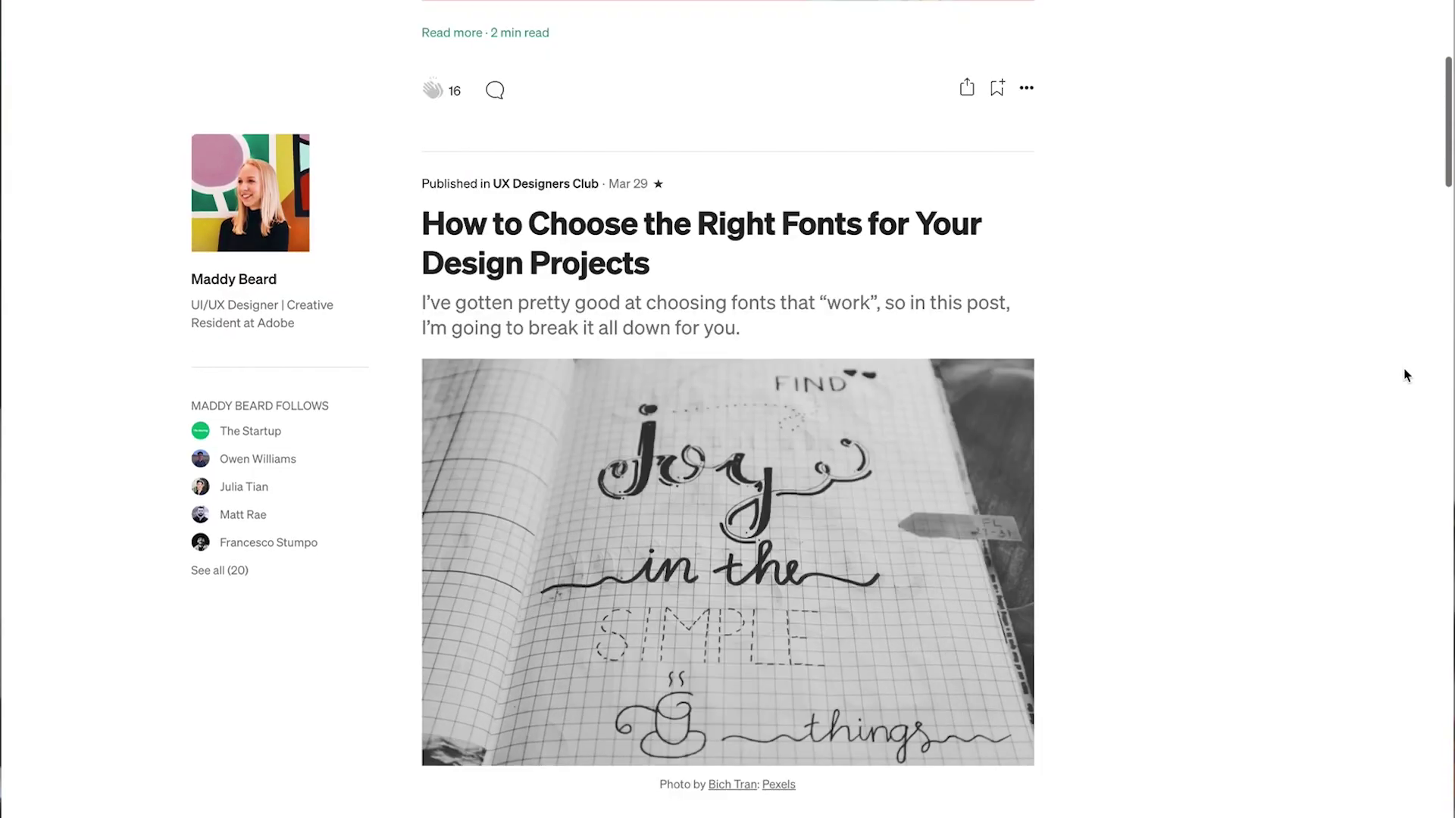
scroll(1406, 375, "down", 15)
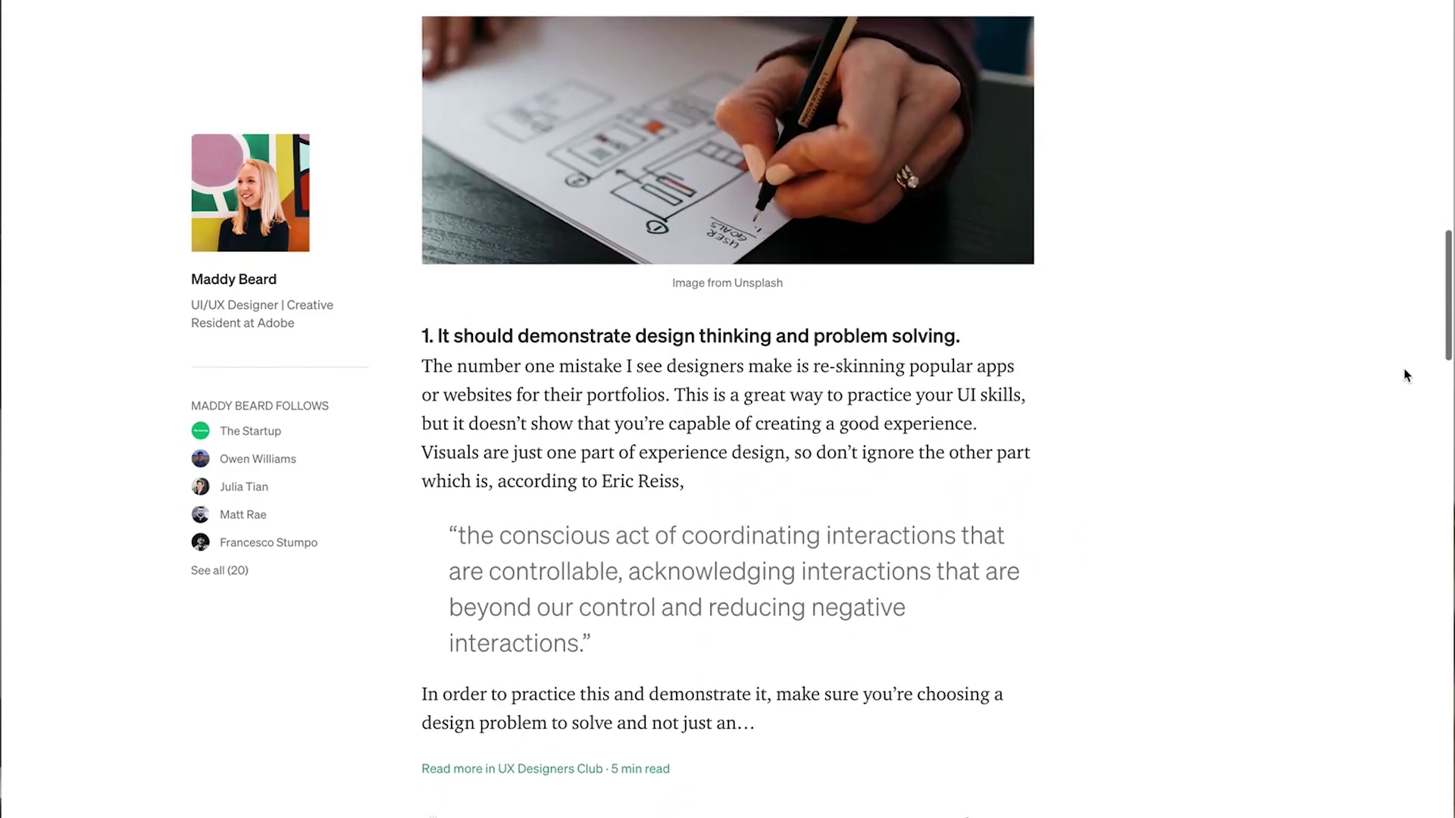
scroll(1405, 375, "down", 15)
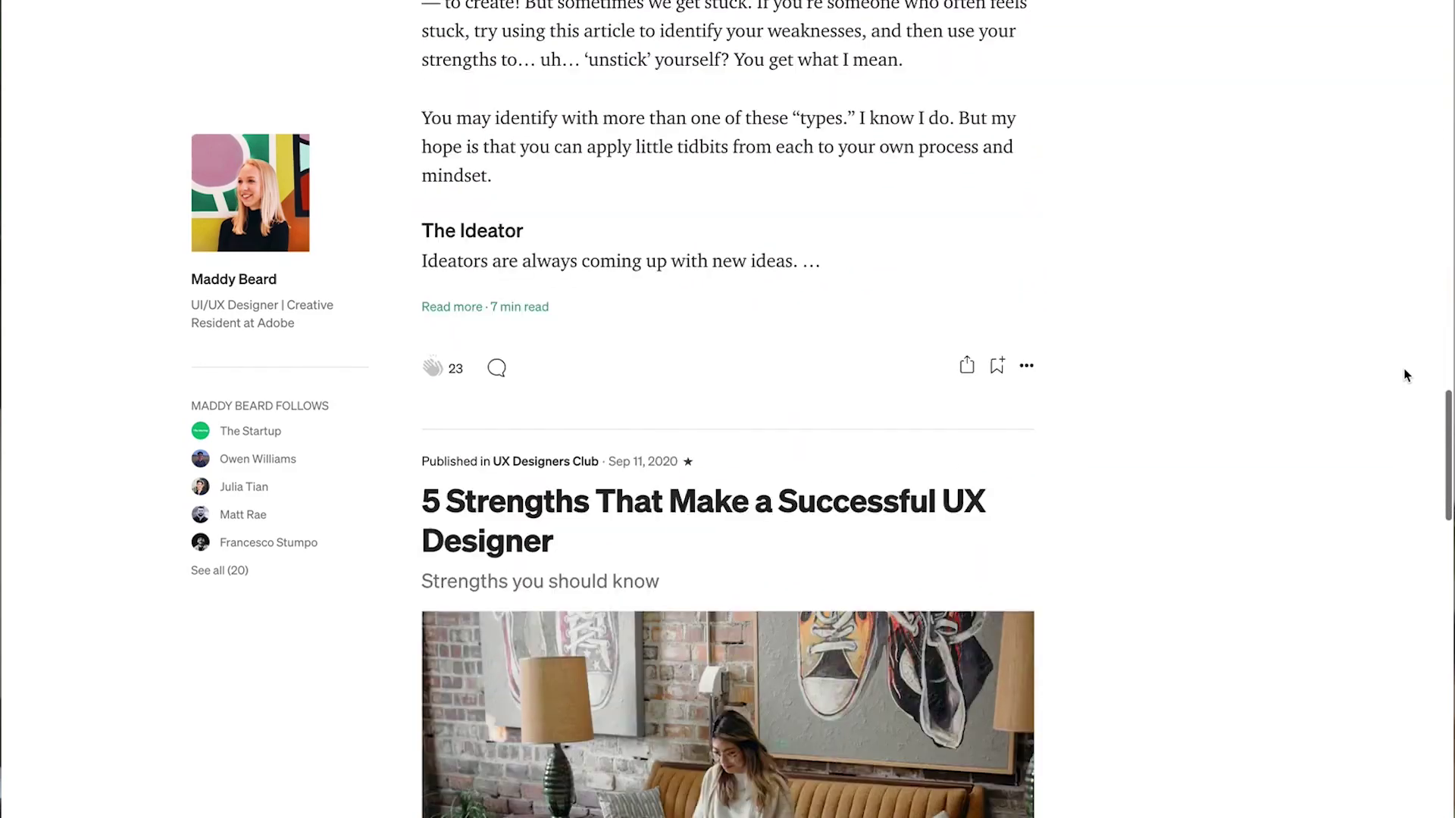
scroll(1405, 375, "down", 15)
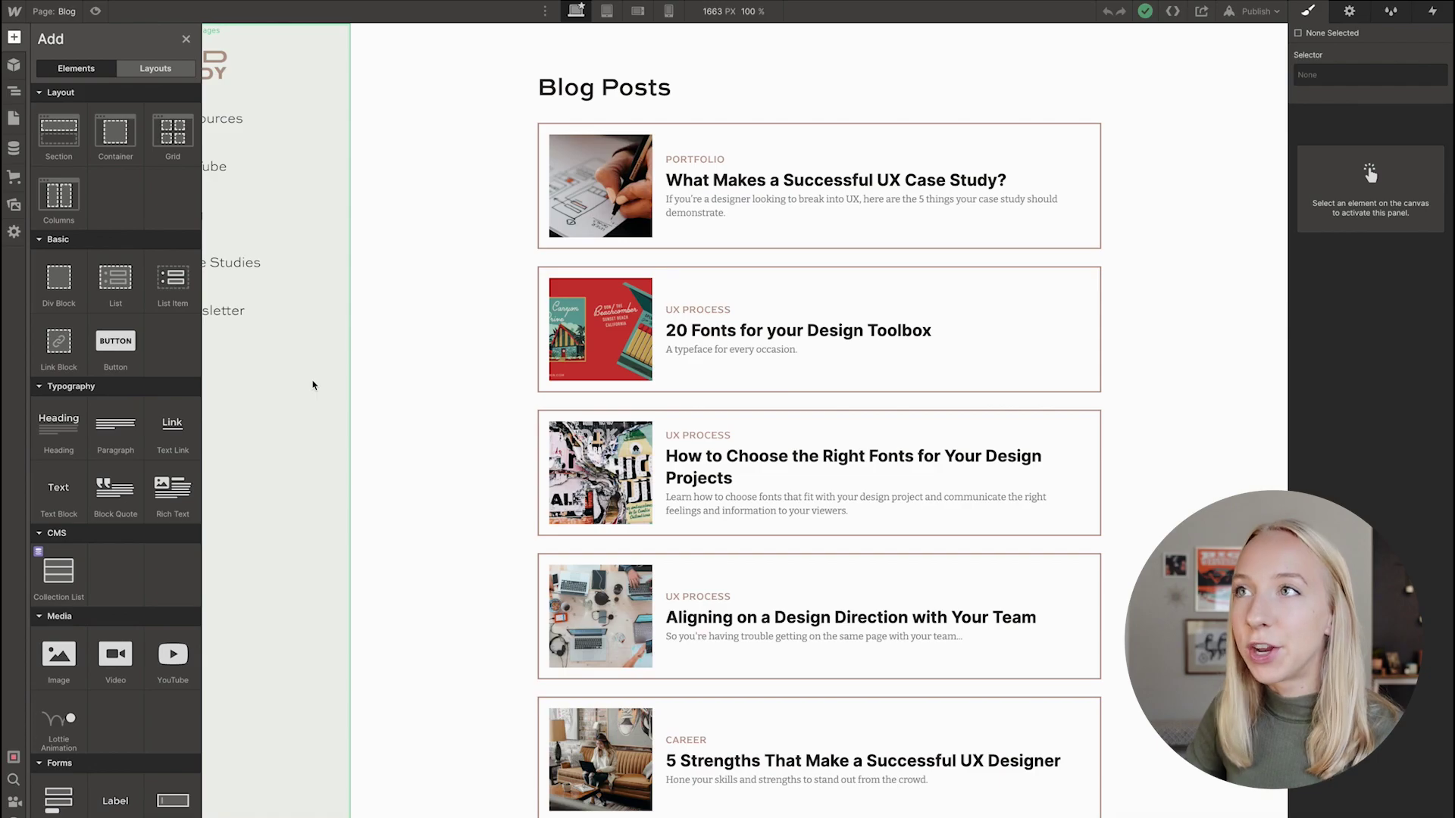
Show the Blog Posts CMS collection and dismiss the 'Discover the power of the Webflow CMS' promo card.
left_click(18, 153)
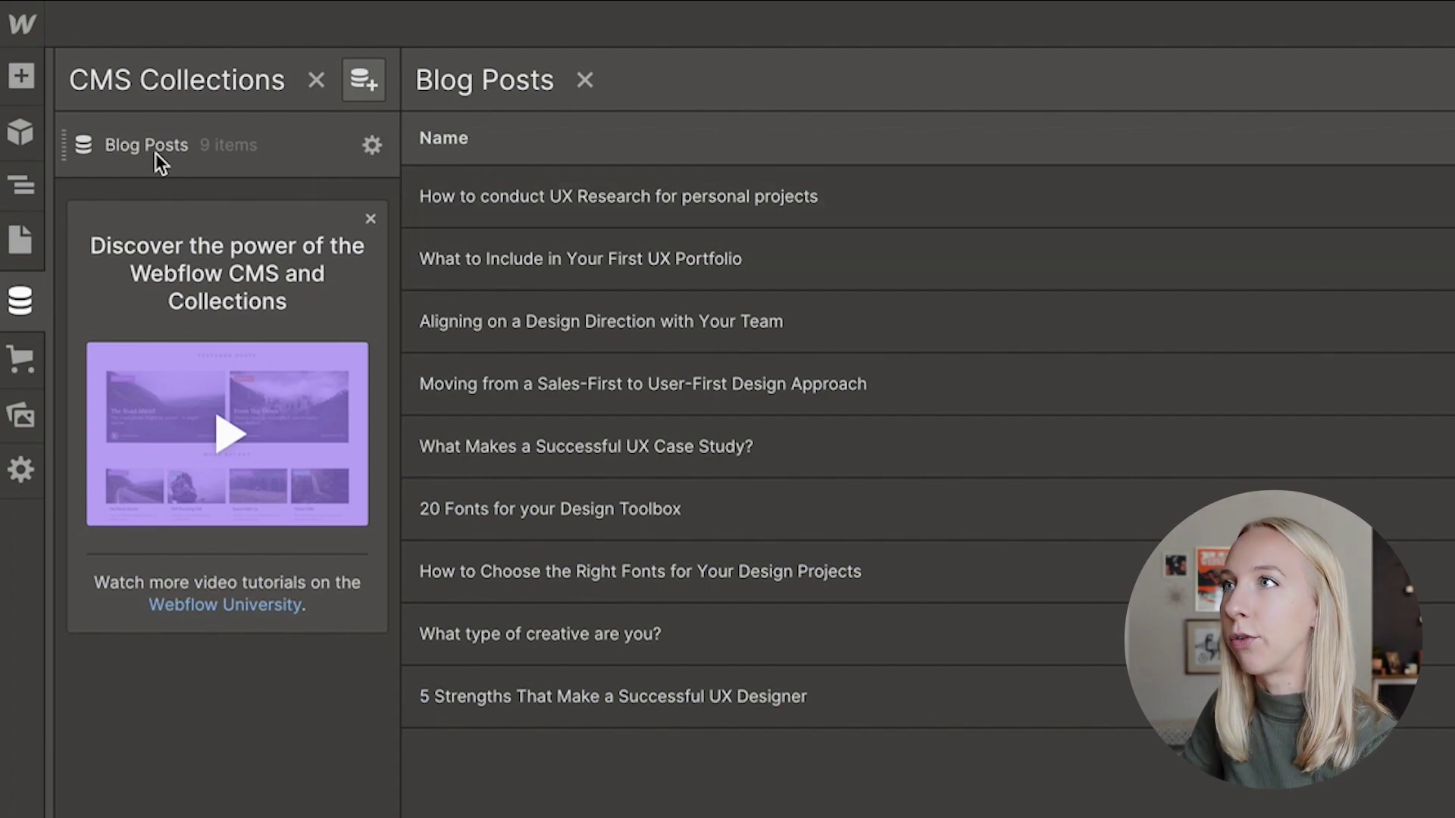
left_click(369, 218)
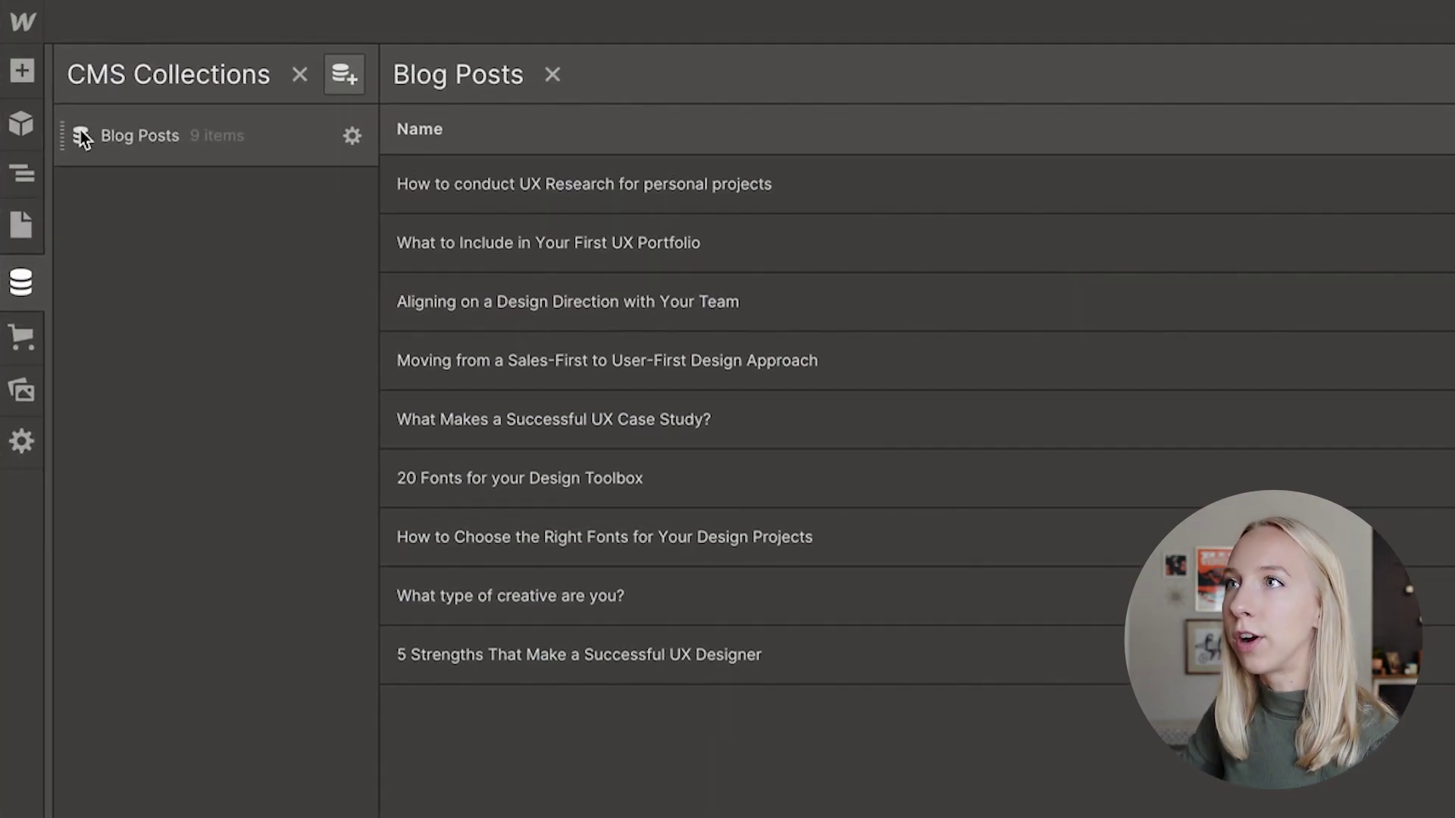
Open the Blog Posts collection settings and begin a new field to see the field types.
left_click(353, 137)
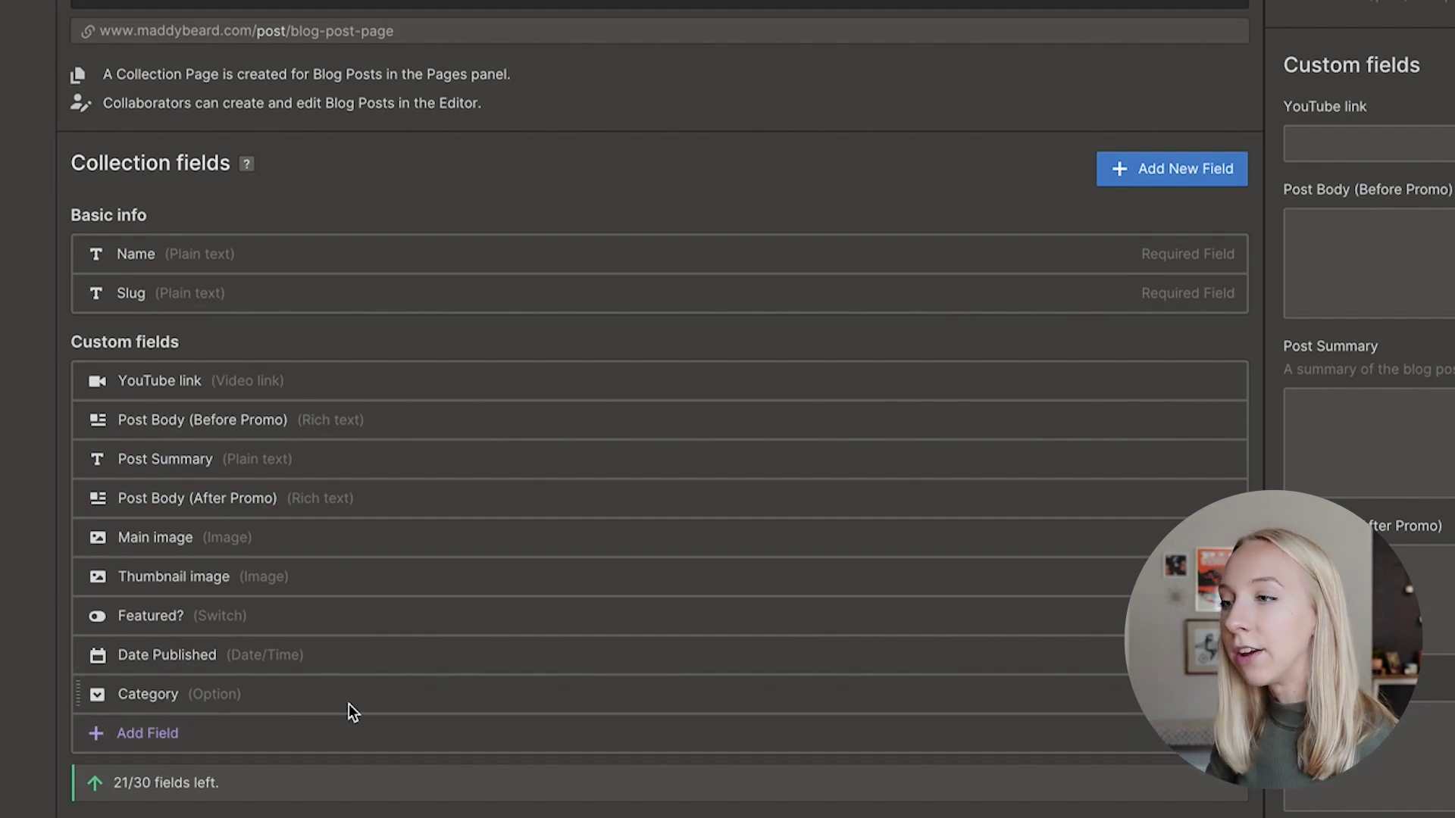
left_click(107, 734)
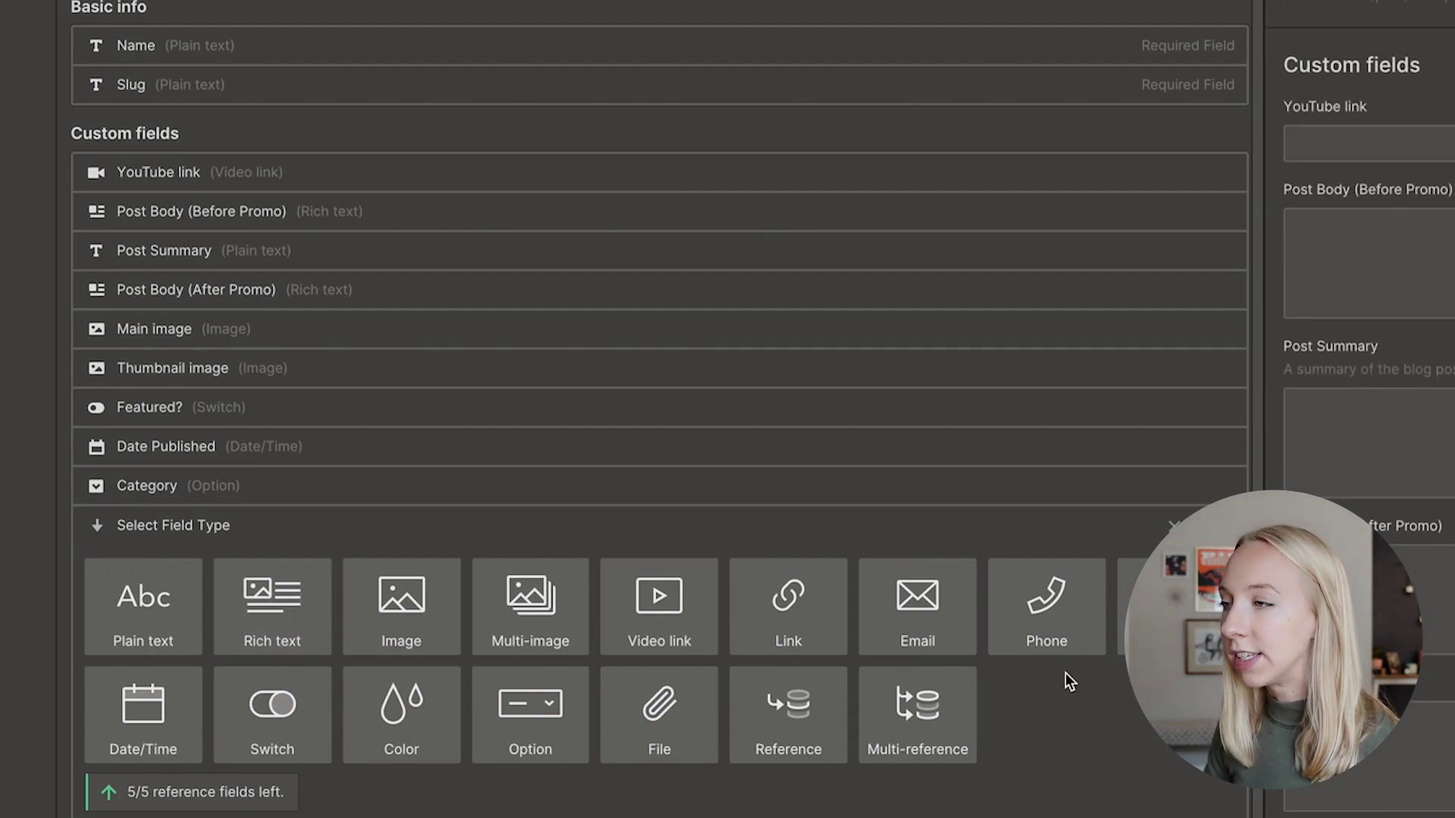
Close the field type picker and collection settings without adding a field, returning to the Blog Posts items.
mouse_move(288, 610)
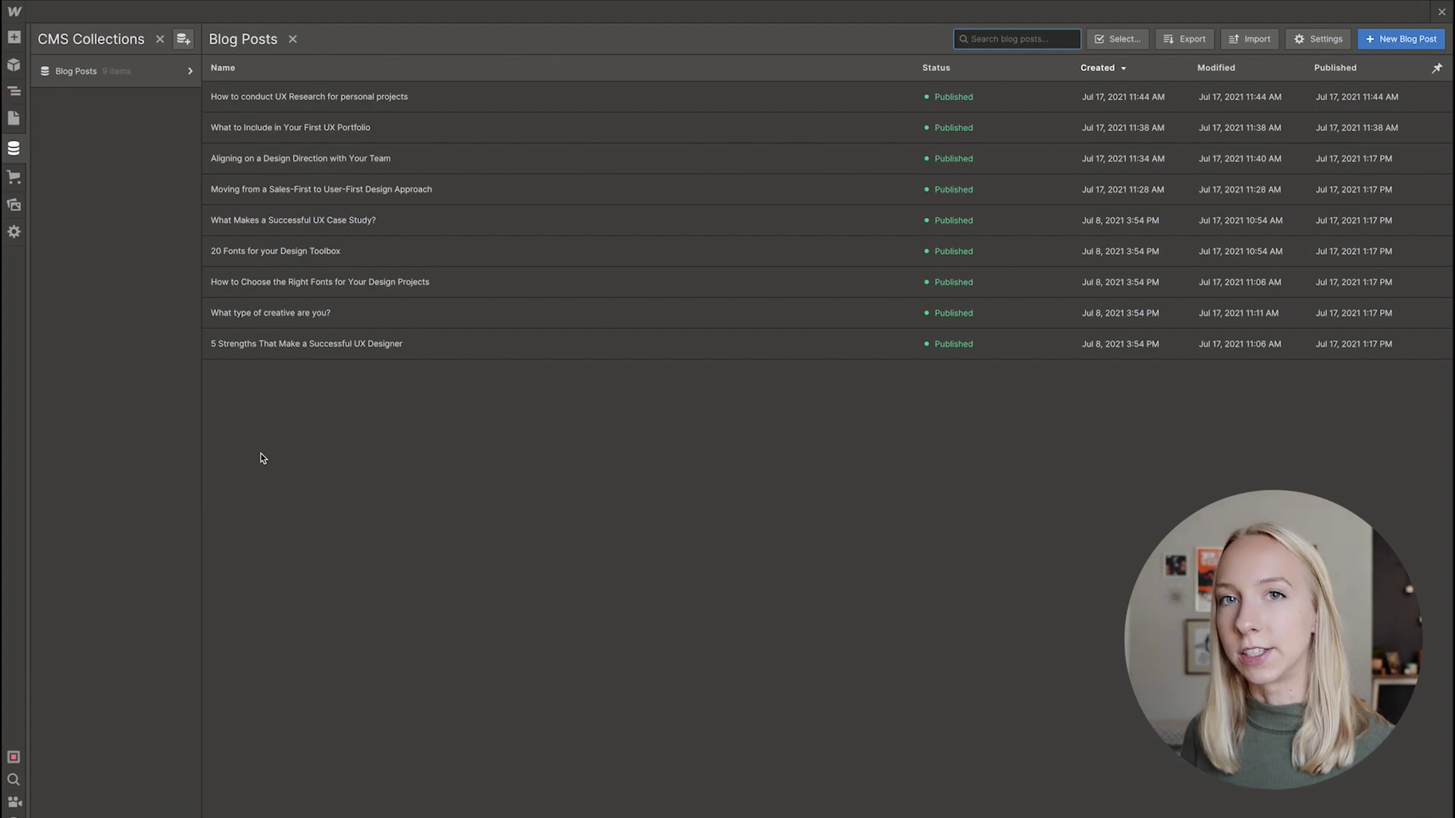
left_click(322, 99)
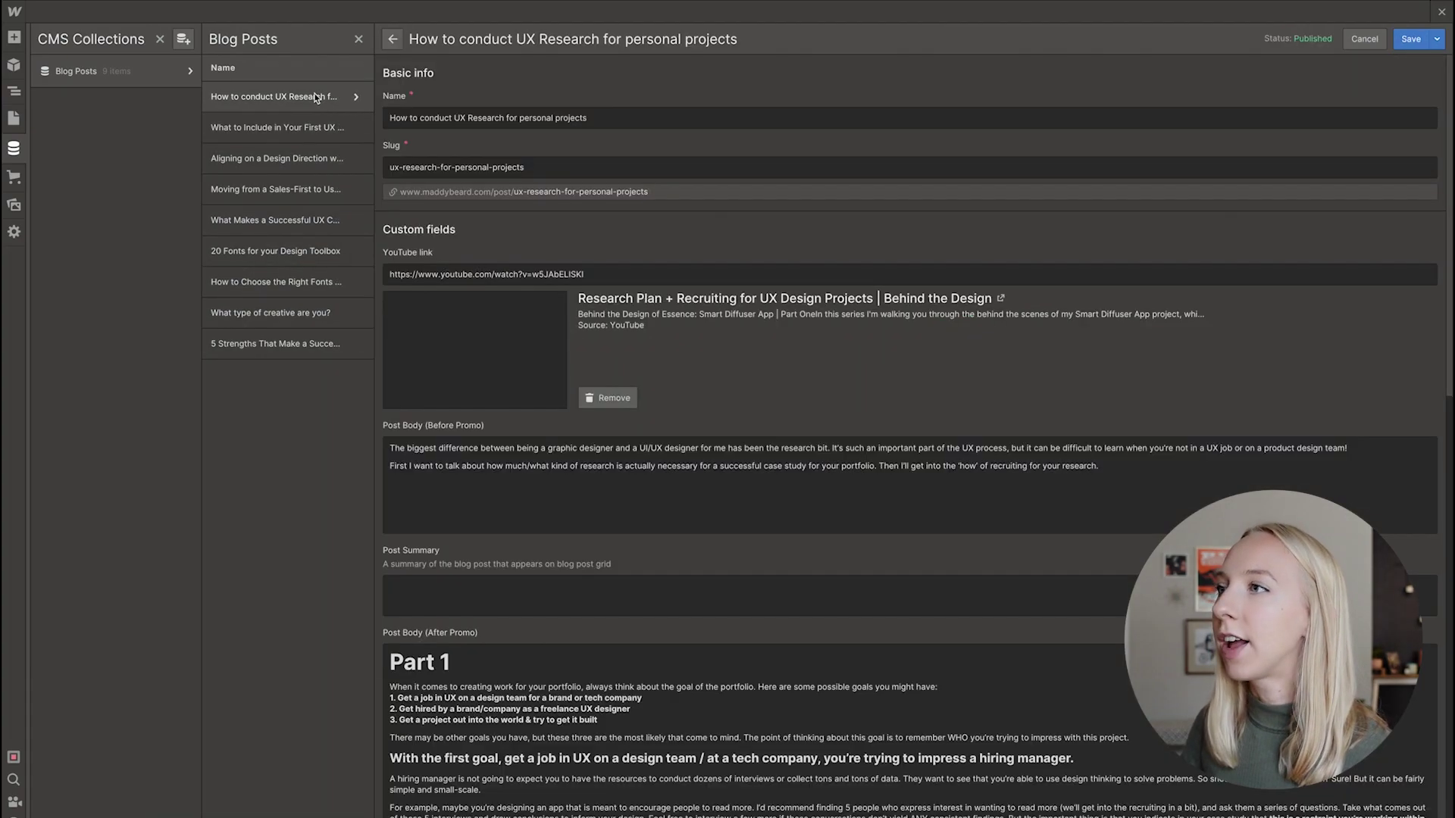
scroll(641, 599, "down", 8)
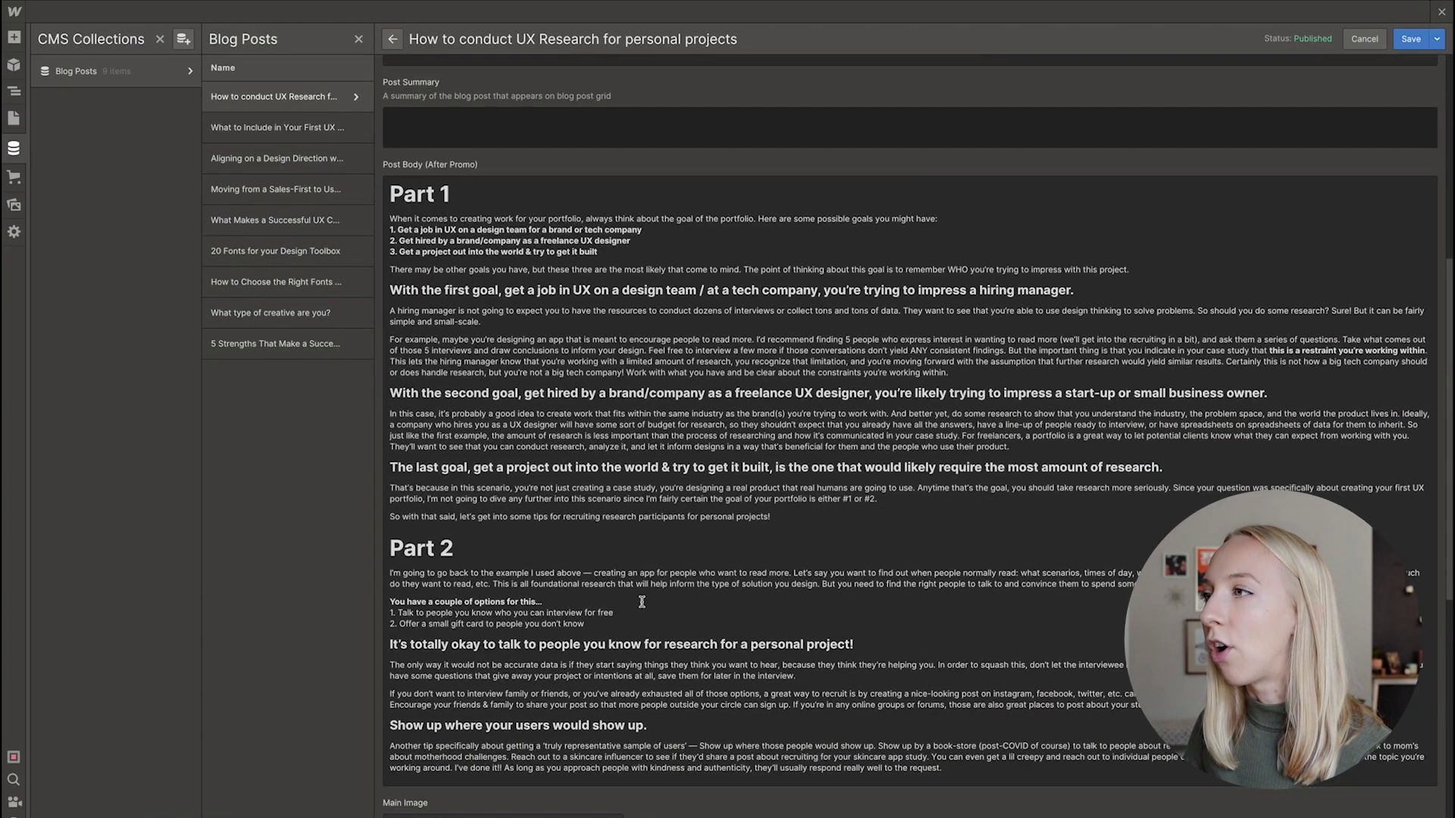
scroll(641, 602, "up", 8)
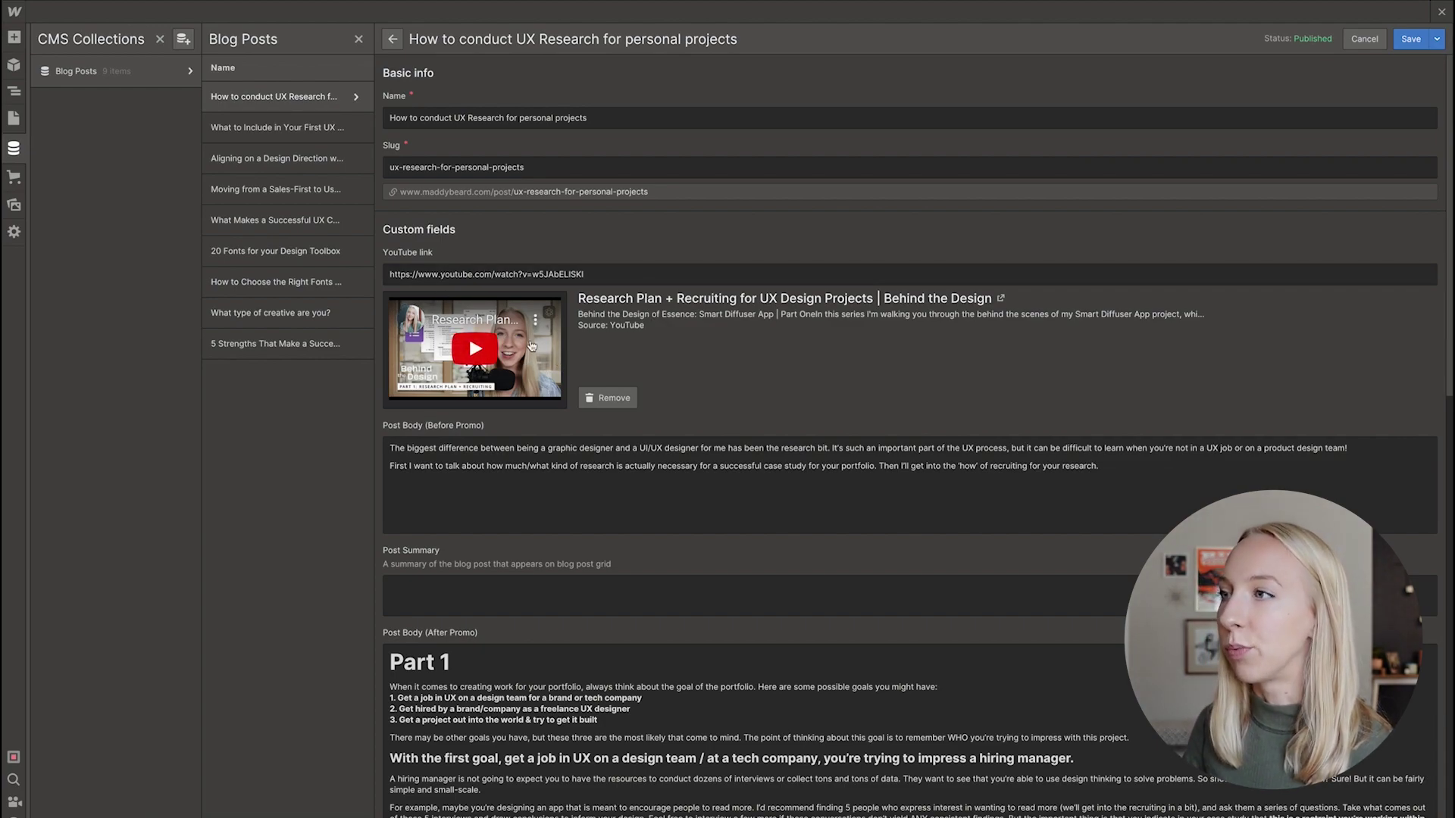
scroll(427, 293, "down", 2)
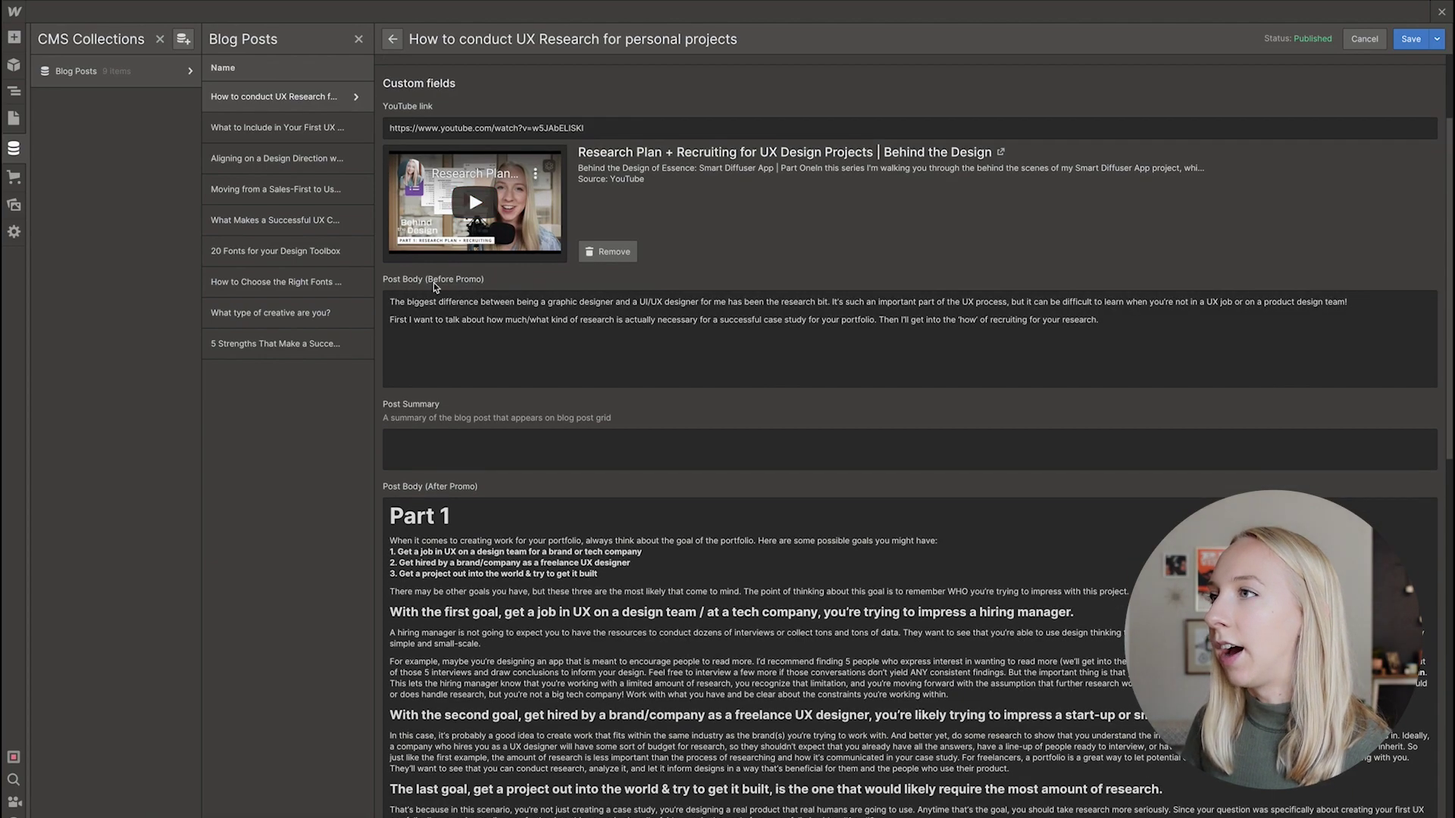
scroll(433, 284, "down", 1)
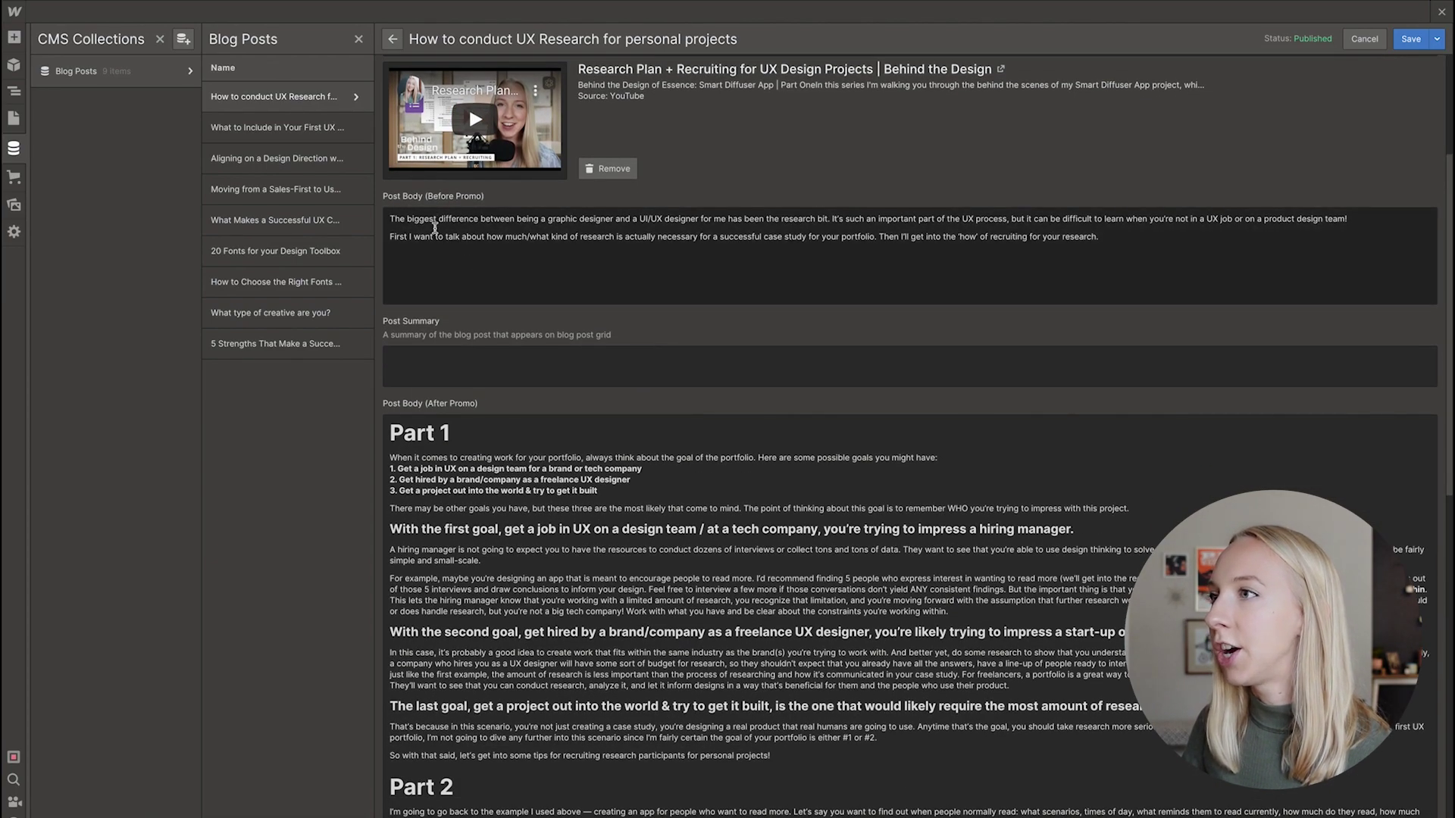
scroll(526, 361, "down", 2)
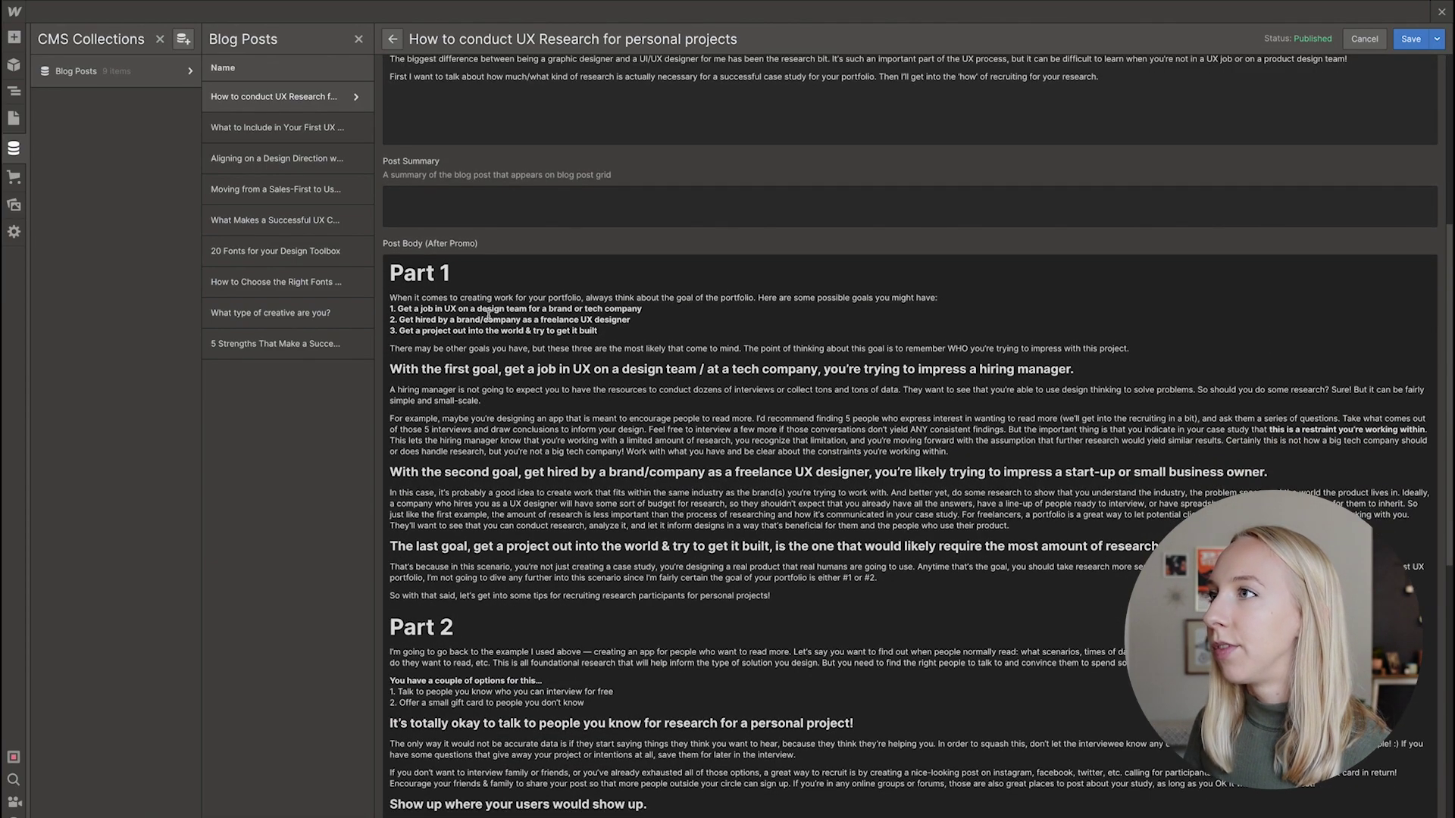
scroll(485, 463, "down", 1)
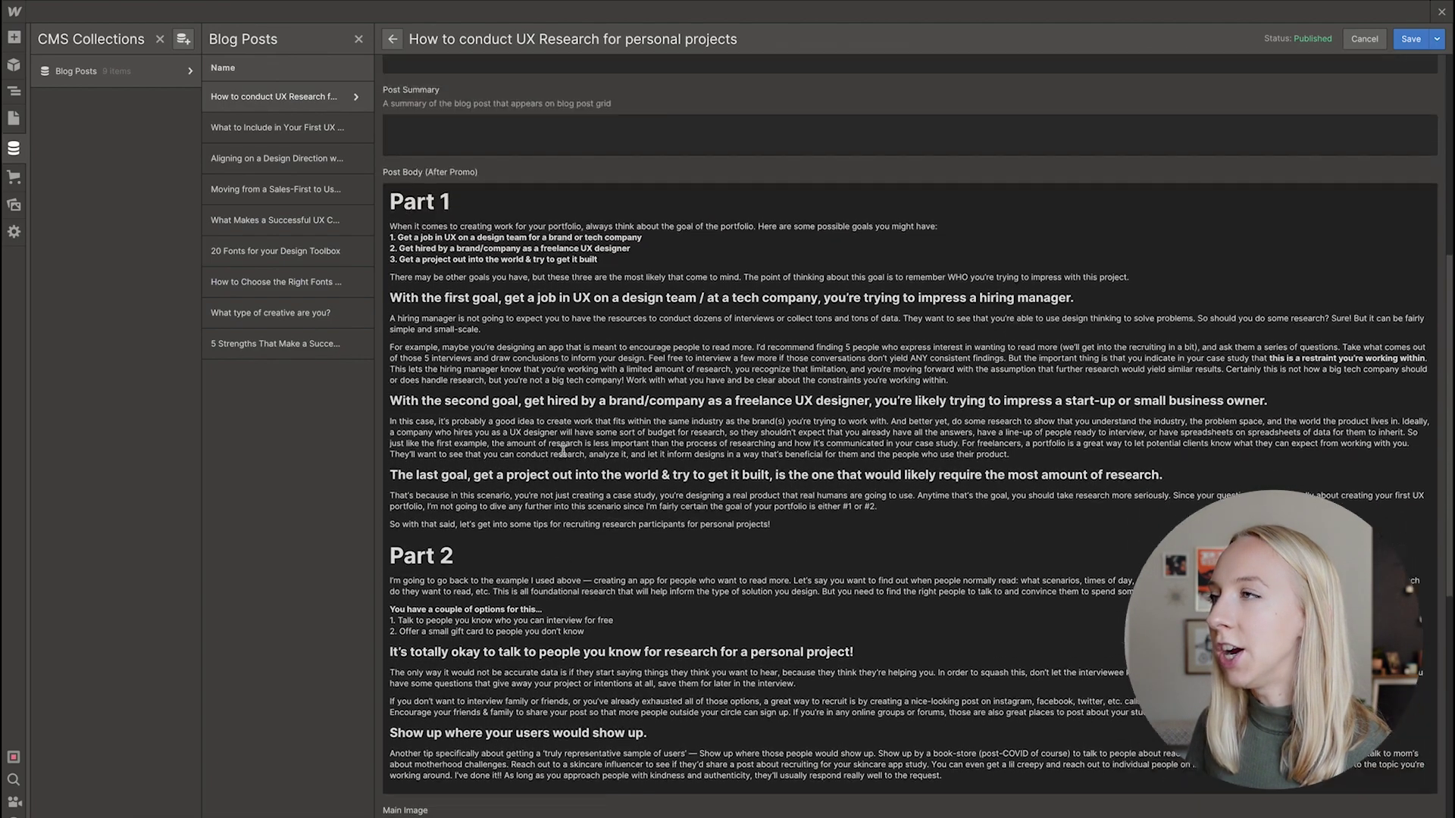
scroll(563, 449, "down", 1)
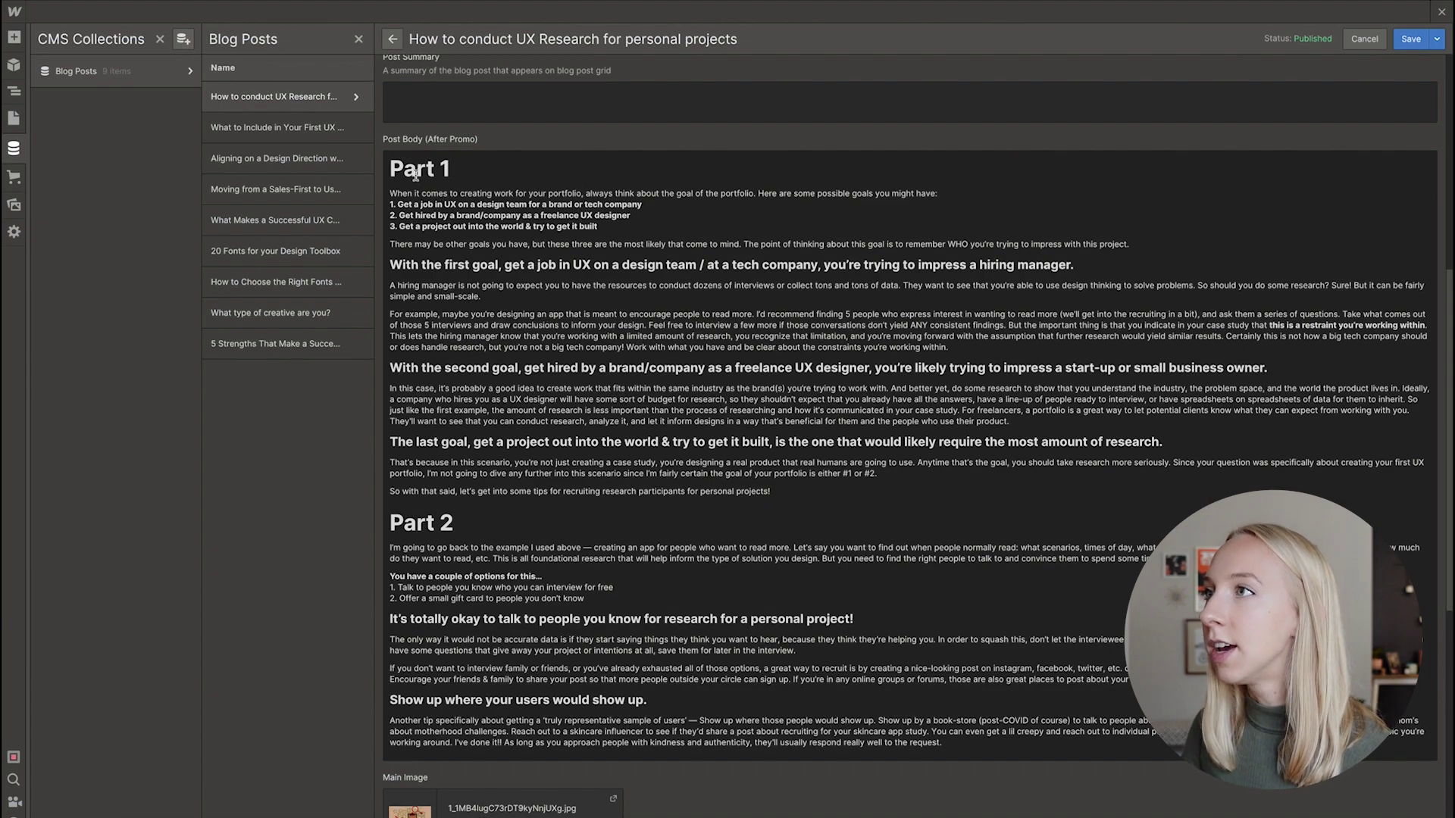
left_click(391, 168)
left_click_drag(453, 169, 391, 171)
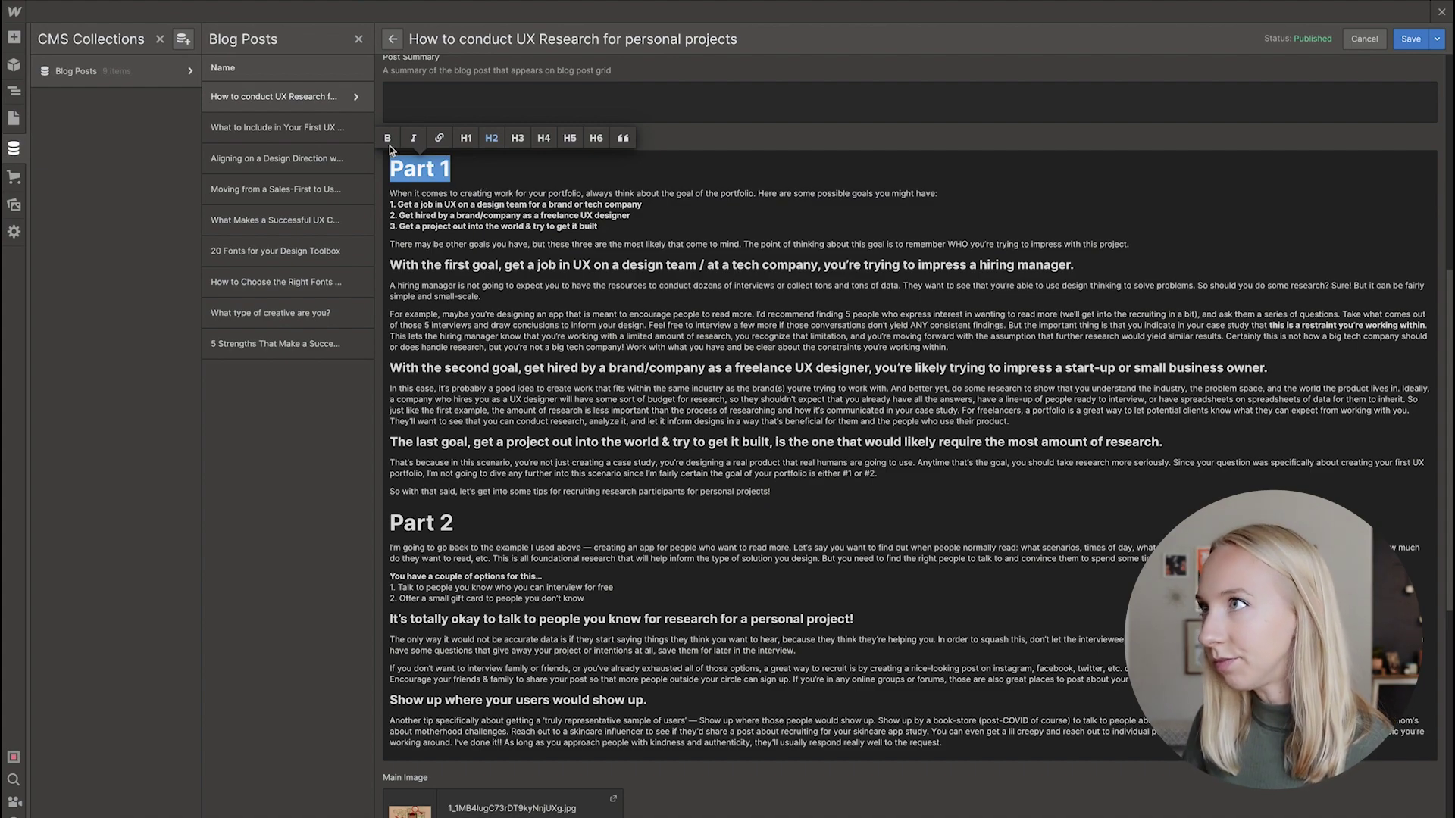
left_click(529, 175)
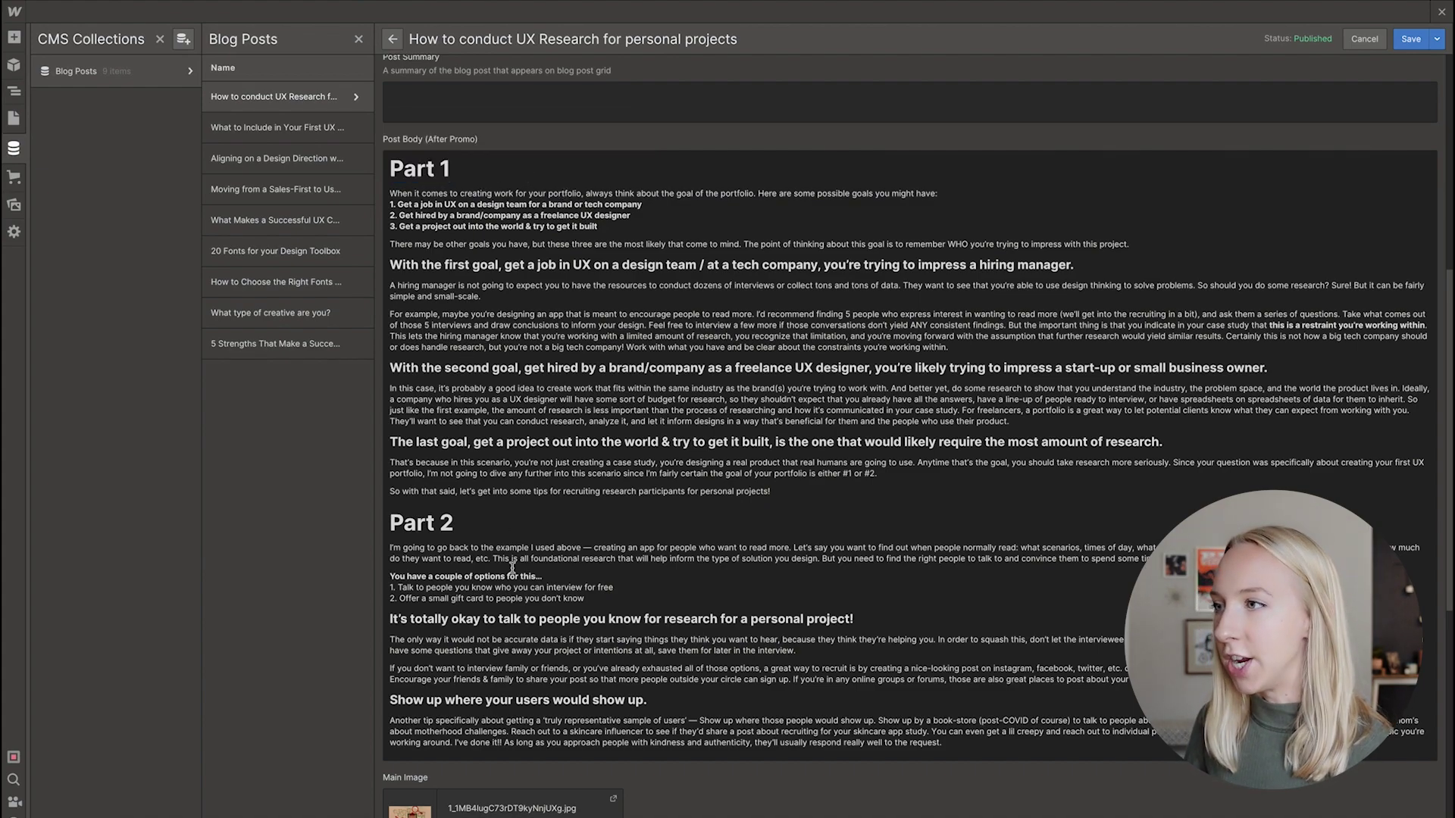
left_click_drag(390, 194, 901, 204)
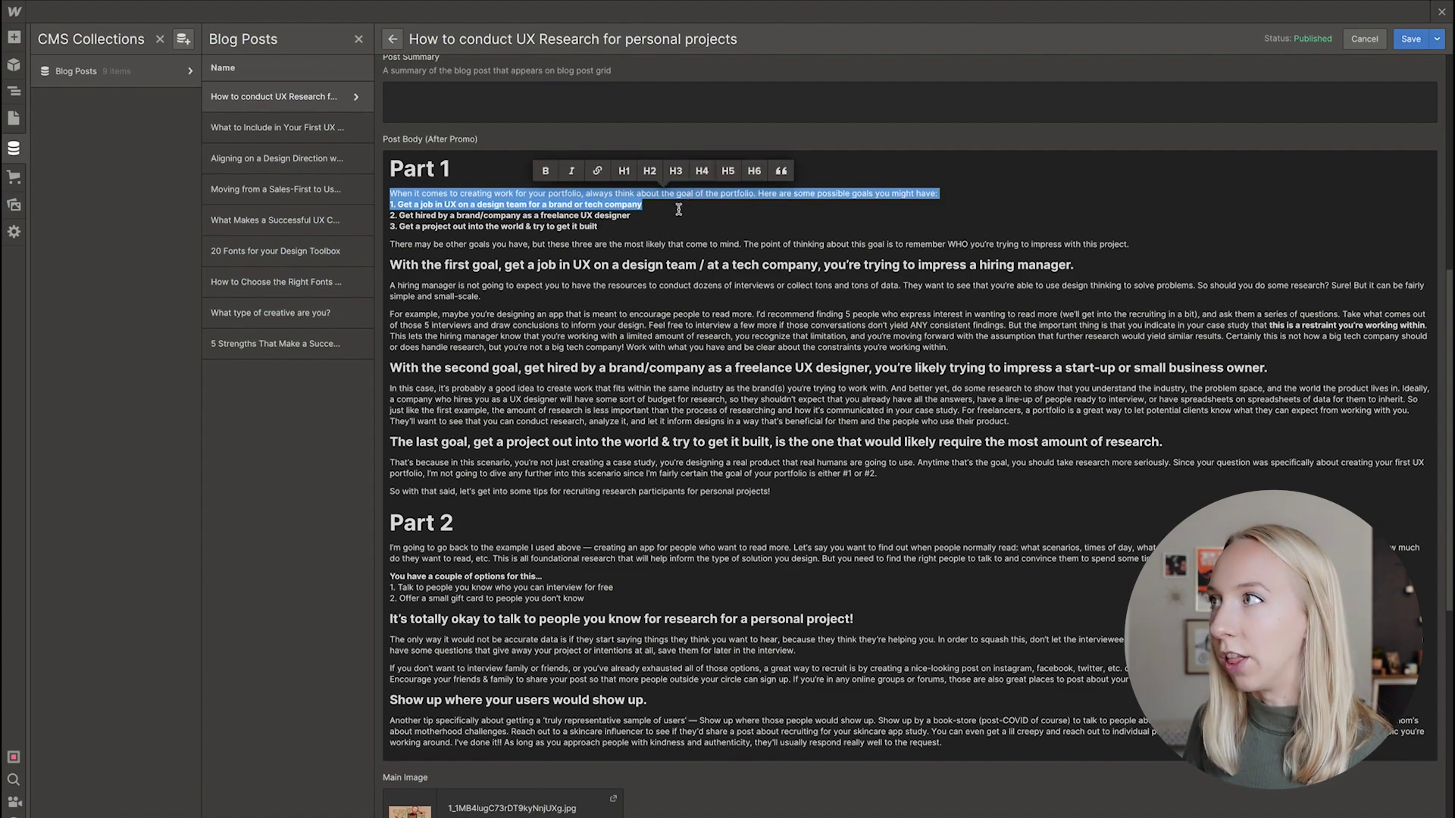
left_click_drag(435, 168, 440, 168)
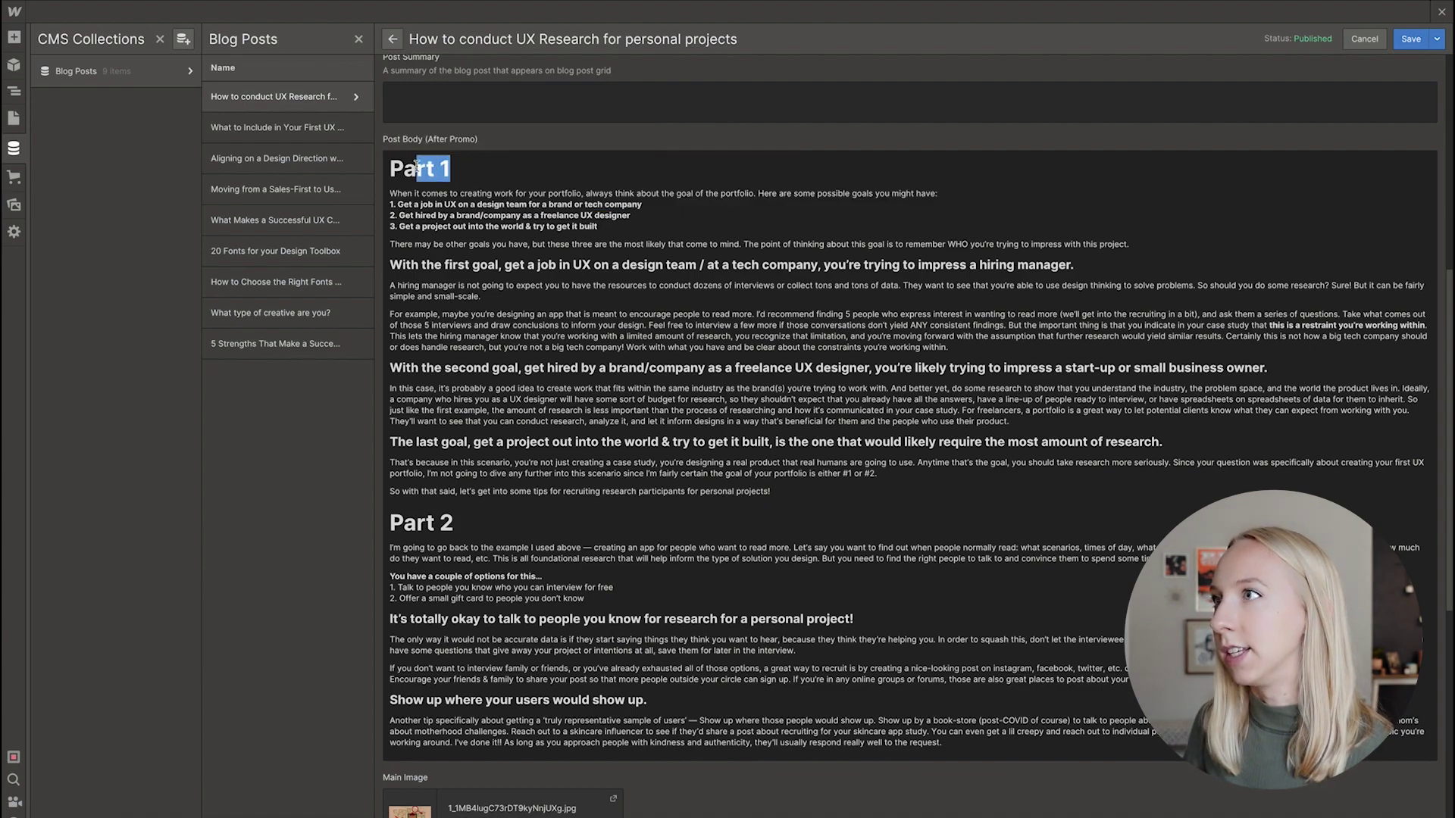
left_click_drag(416, 167, 391, 166)
triple_click(491, 267)
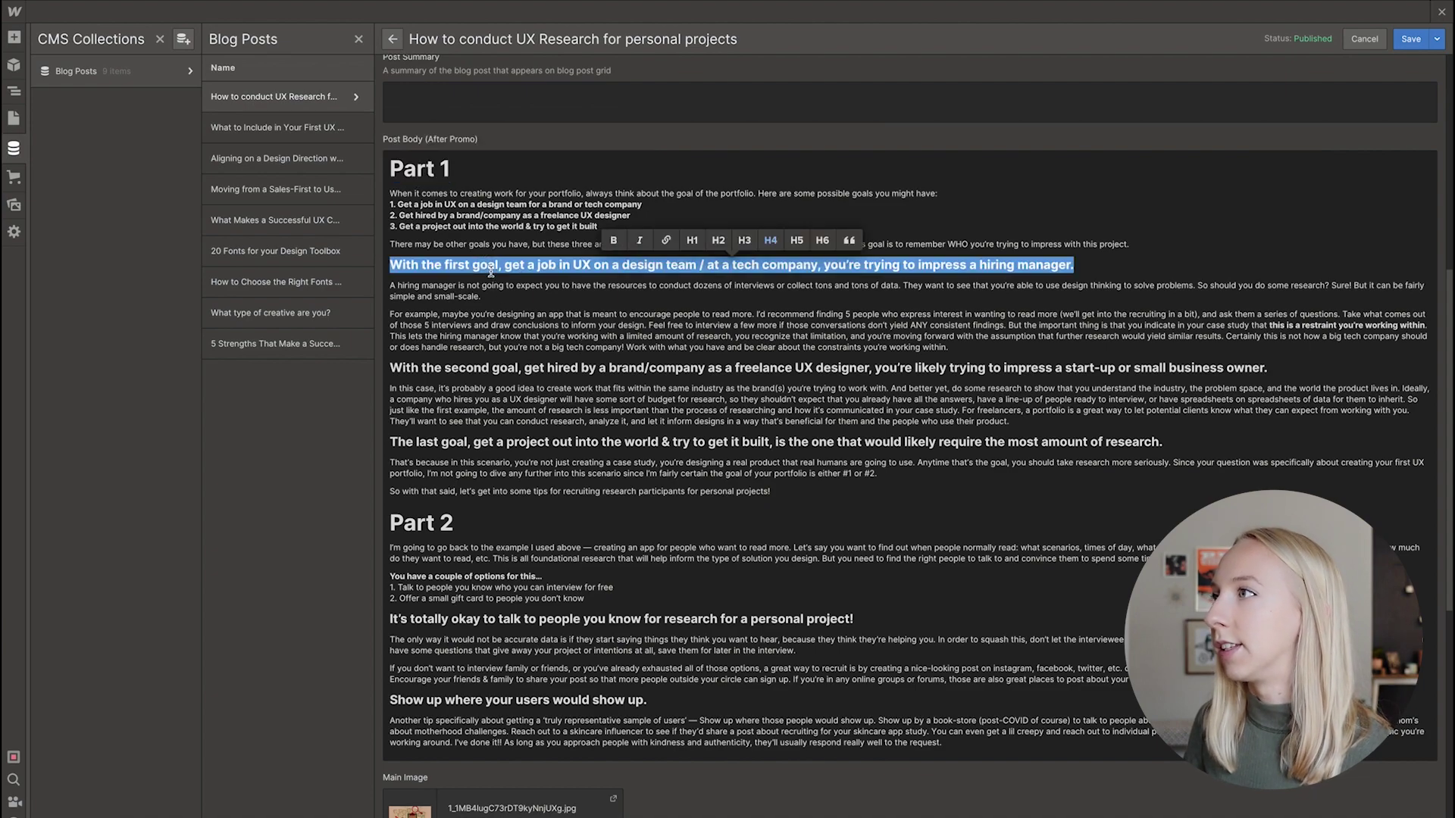
triple_click(424, 522)
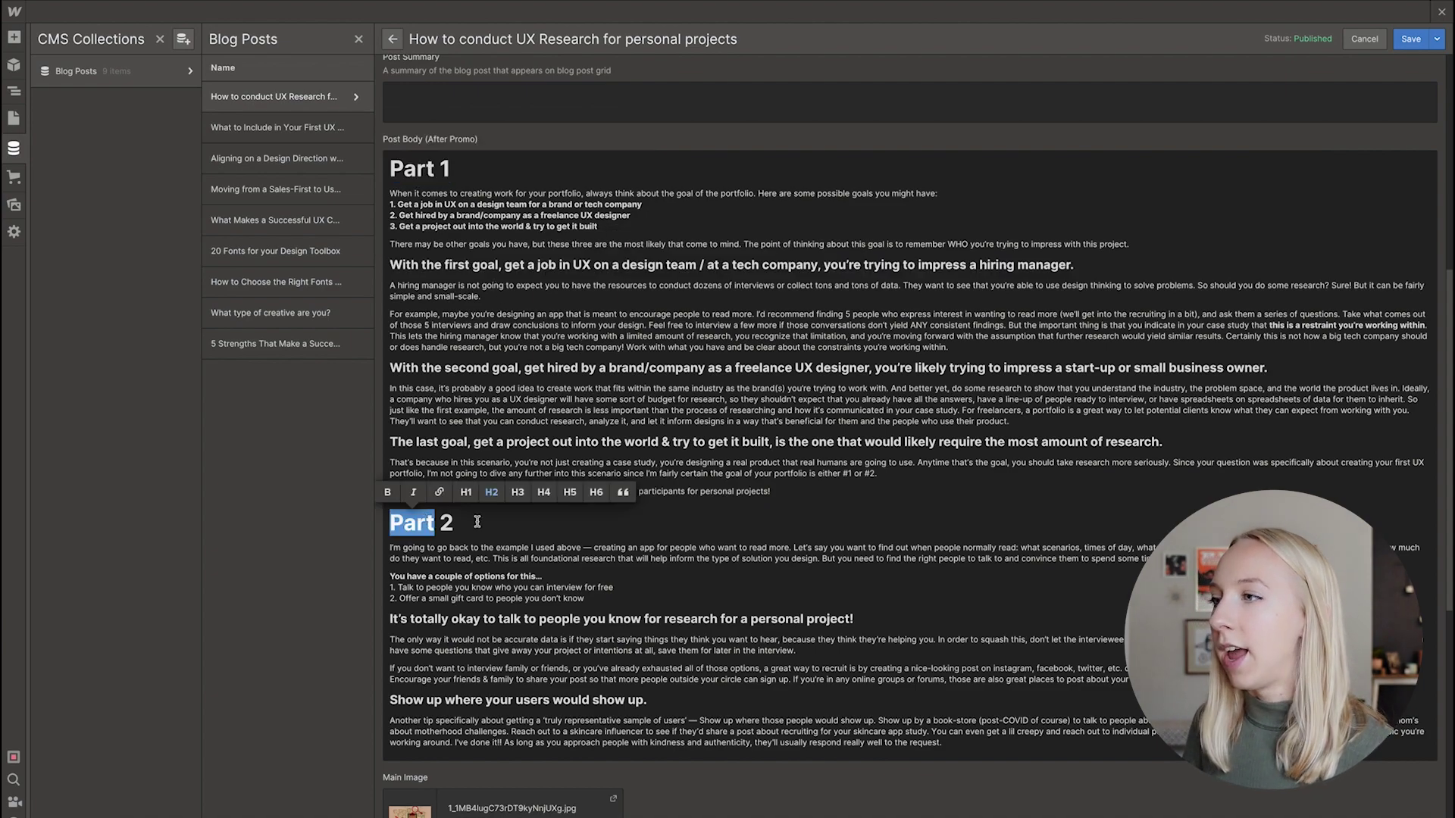
left_click(480, 522)
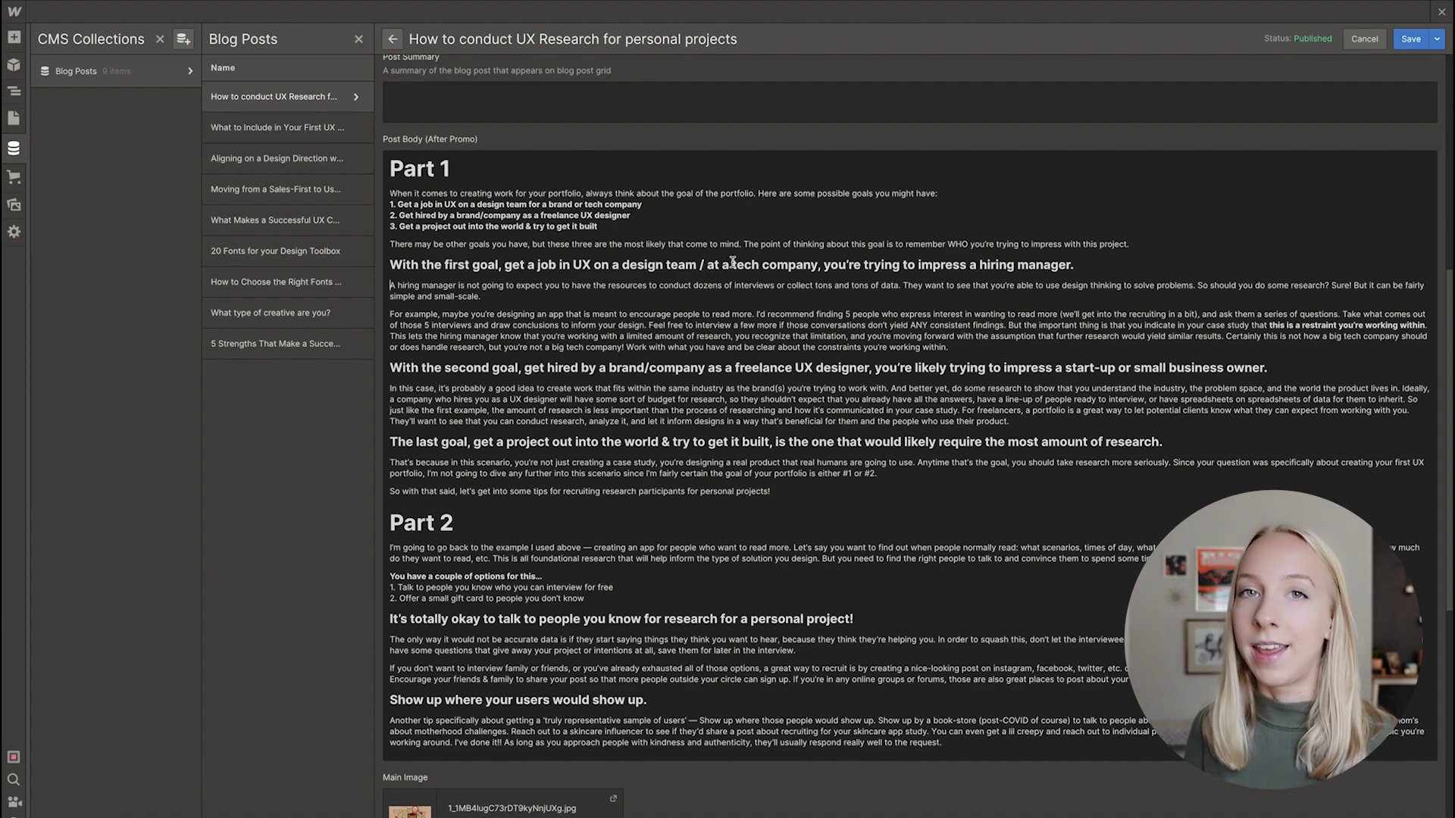
Look through the UX Research item's fields, leaving its Category set to UX Process.
scroll(764, 398, "down", 4)
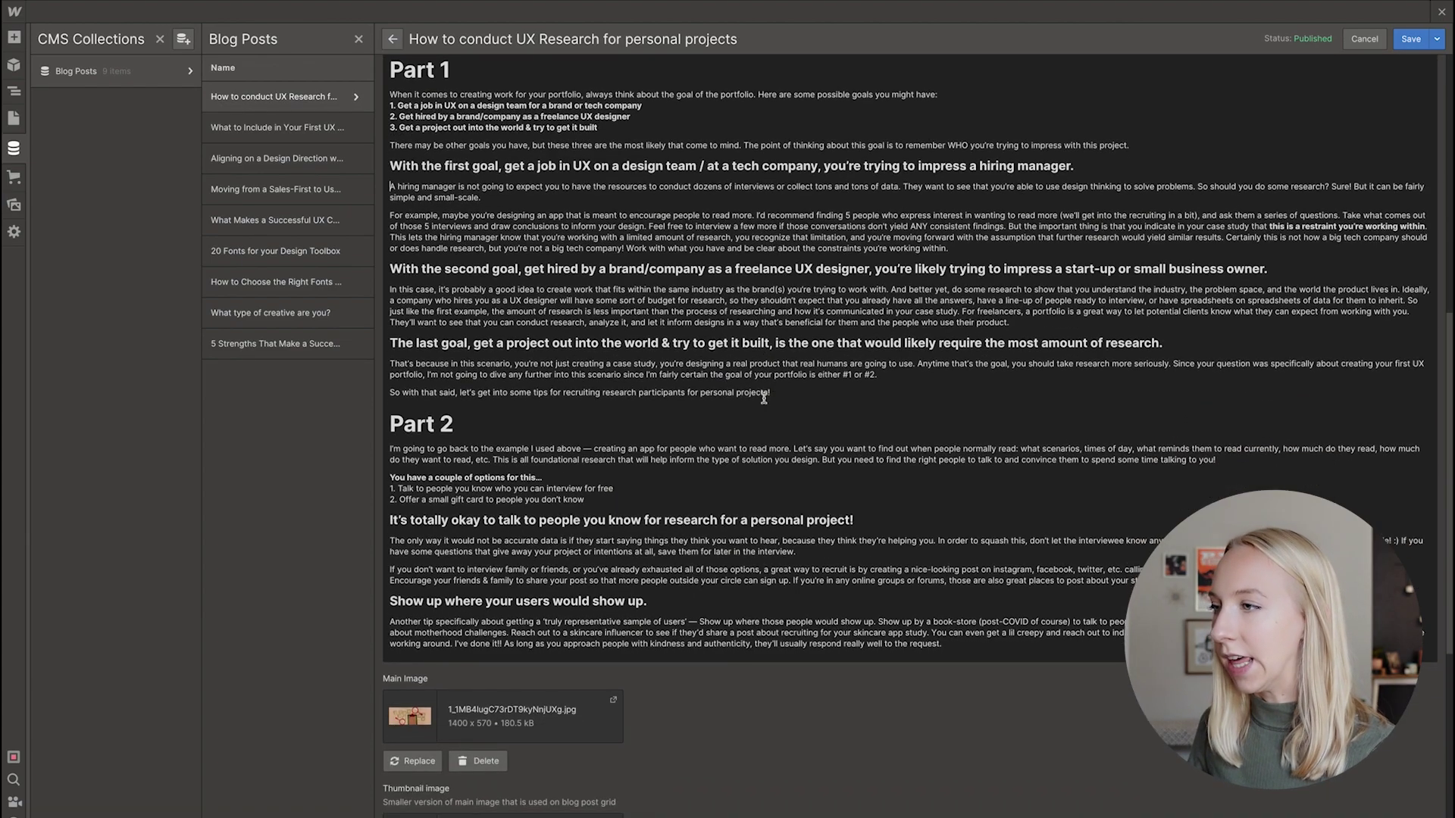
scroll(764, 398, "down", 2)
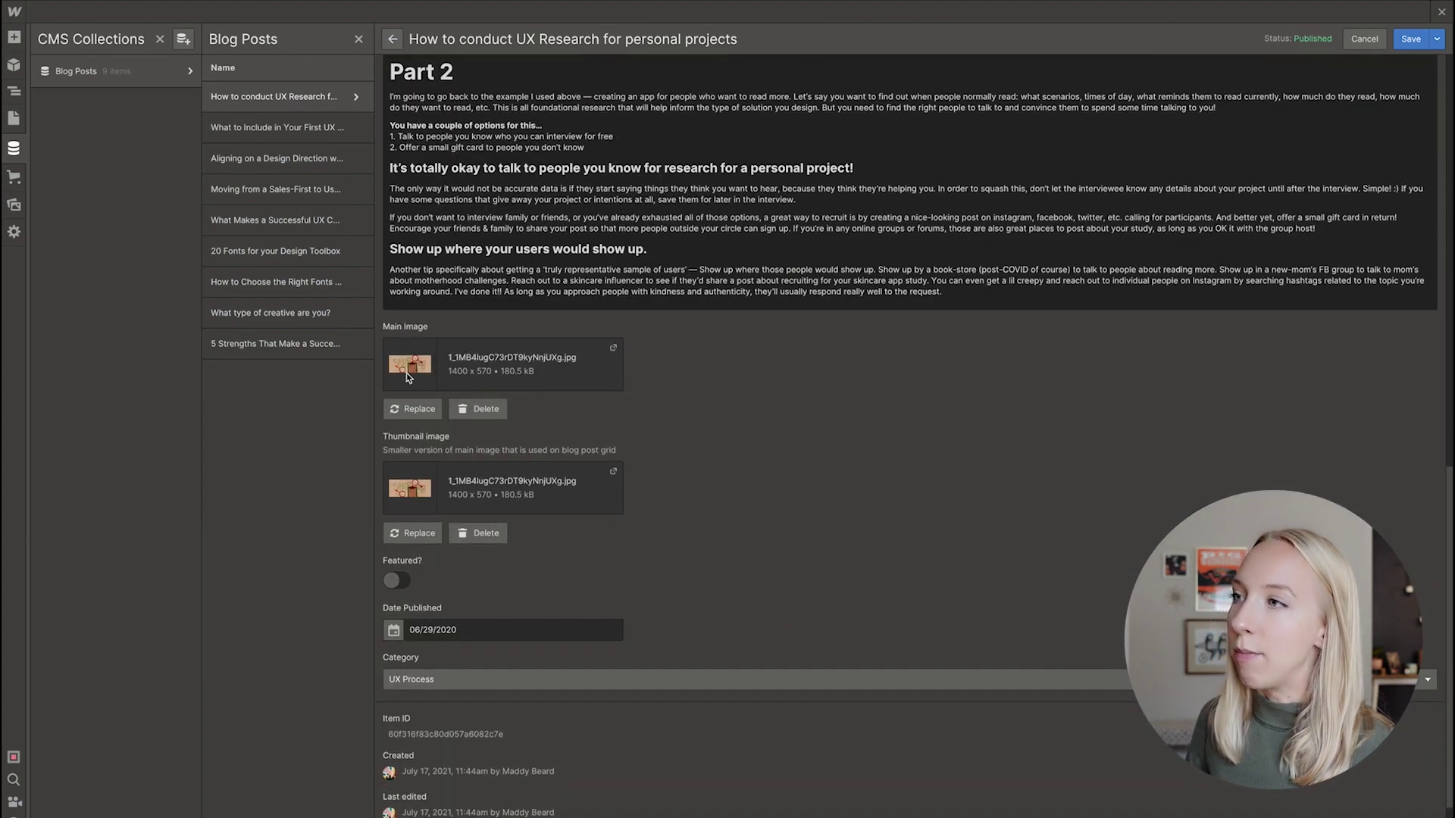
scroll(485, 424, "down", 1)
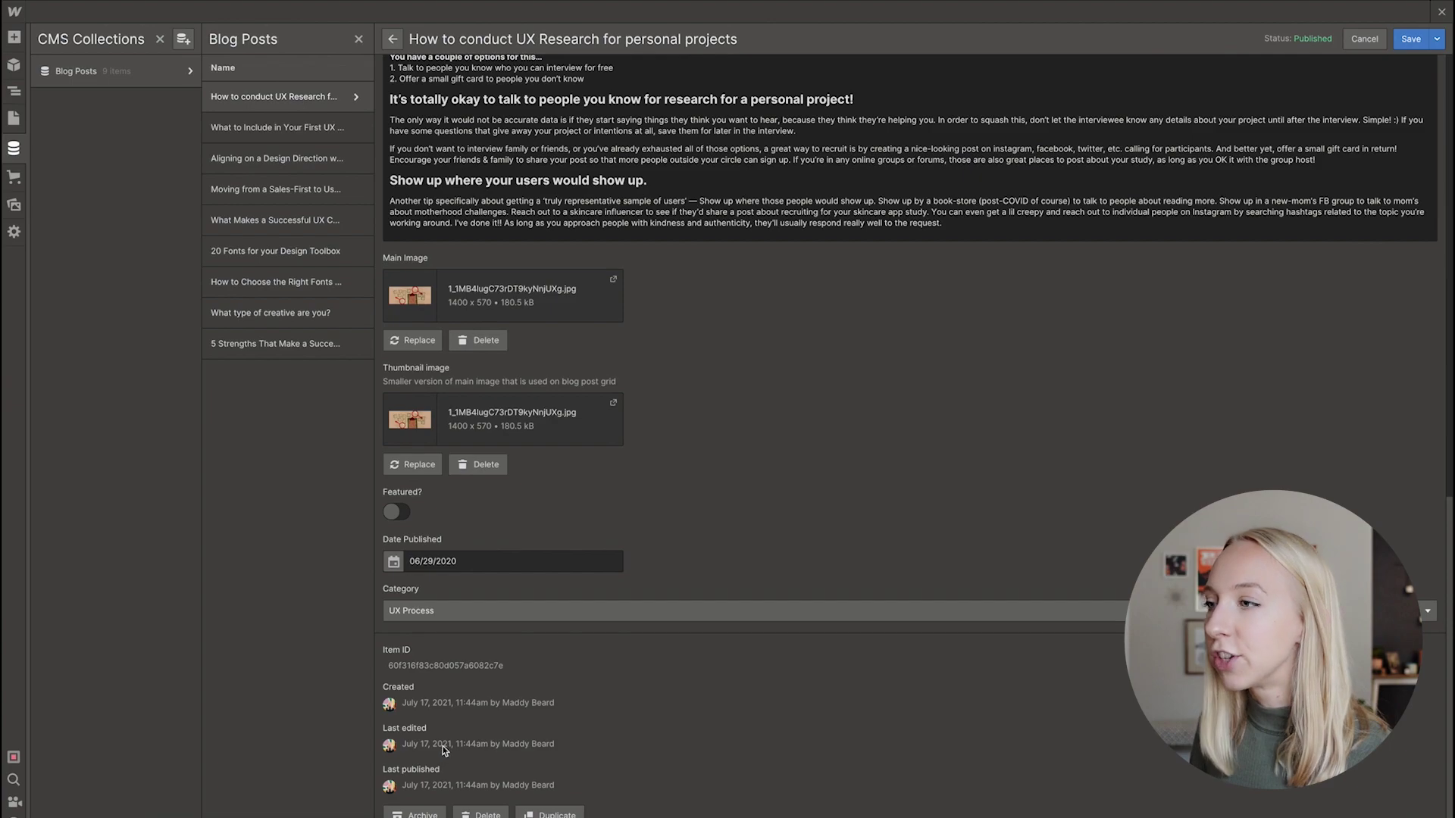
left_click(462, 611)
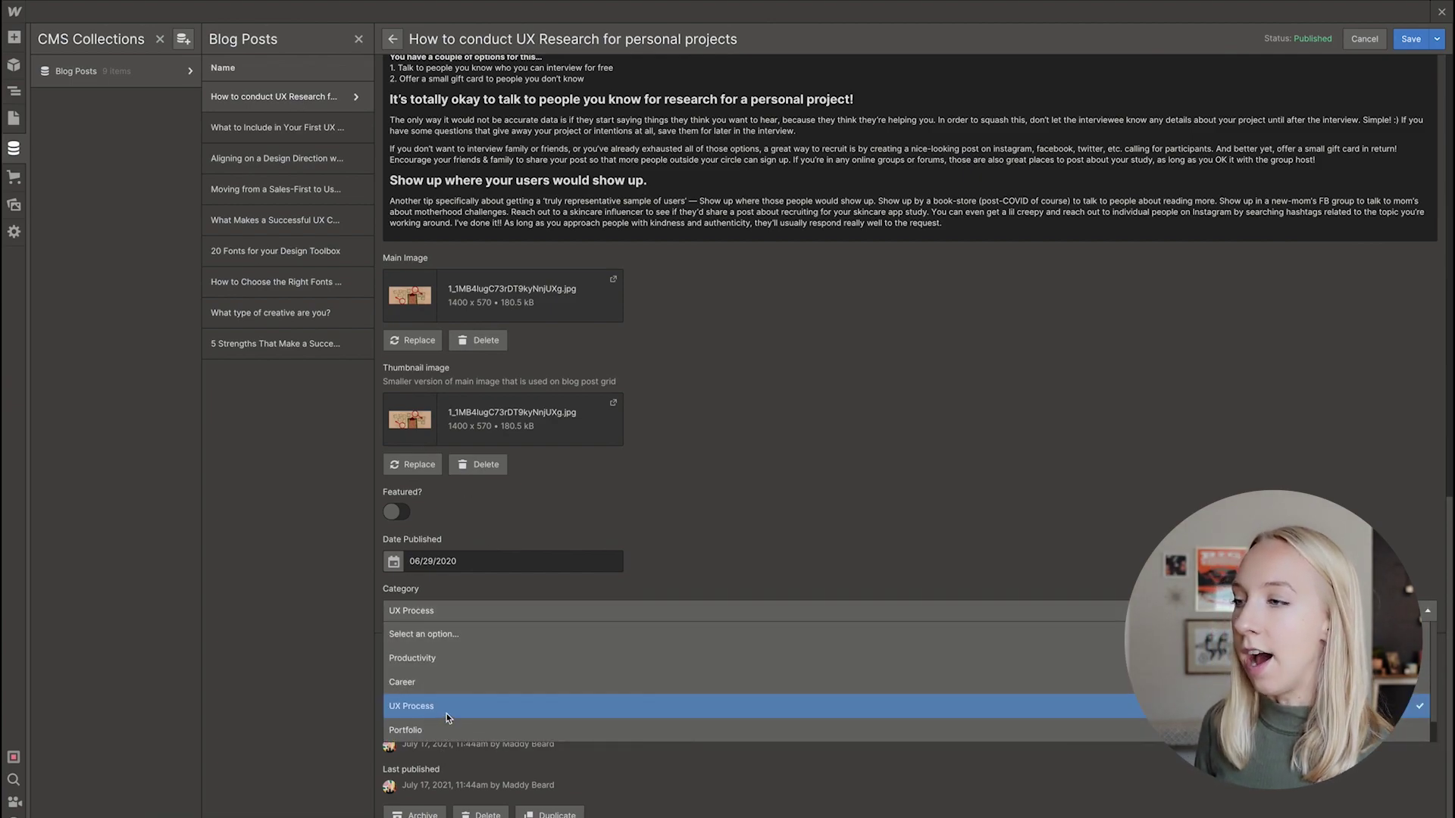
left_click(740, 526)
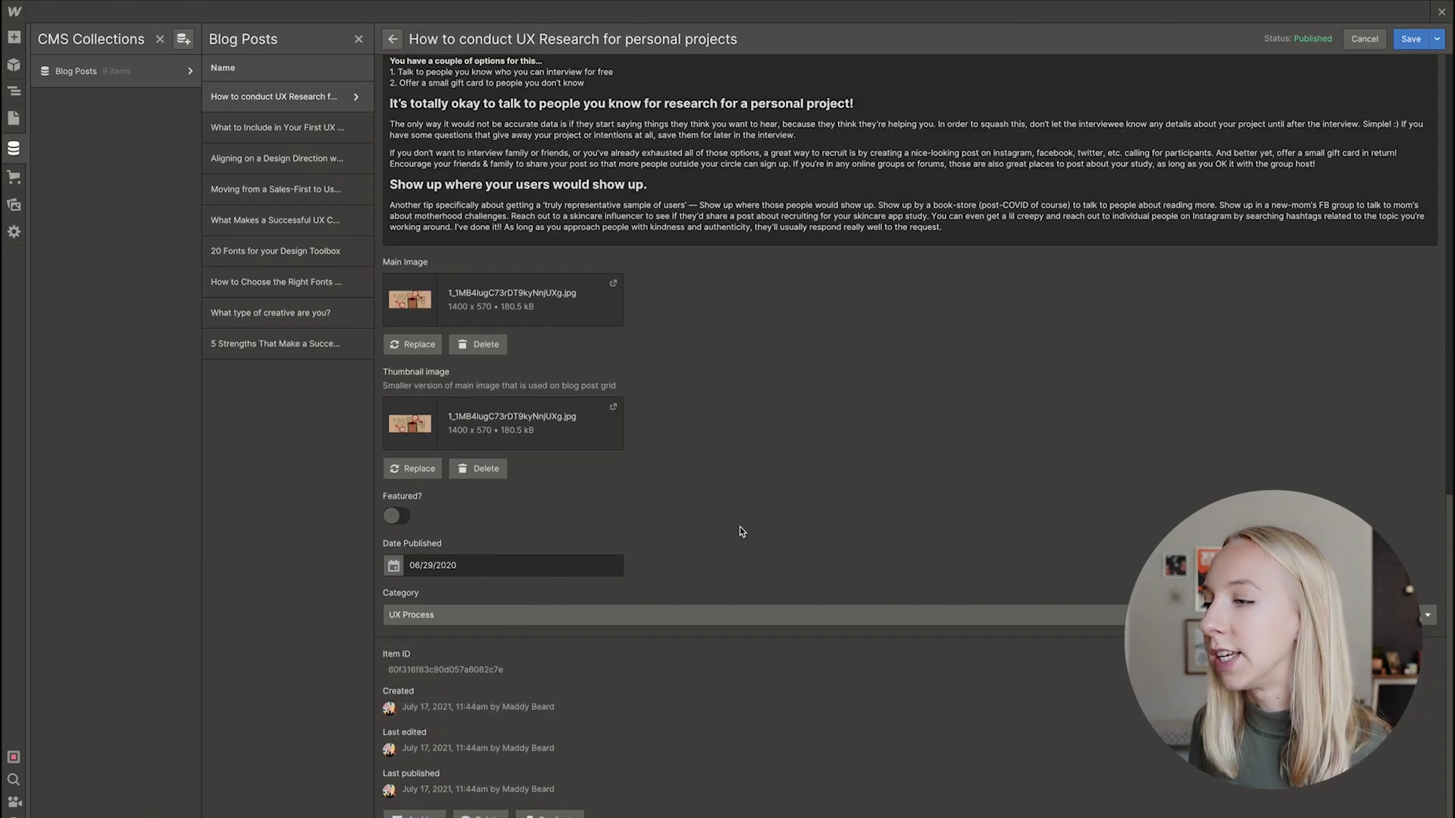
scroll(634, 398, "up", 20)
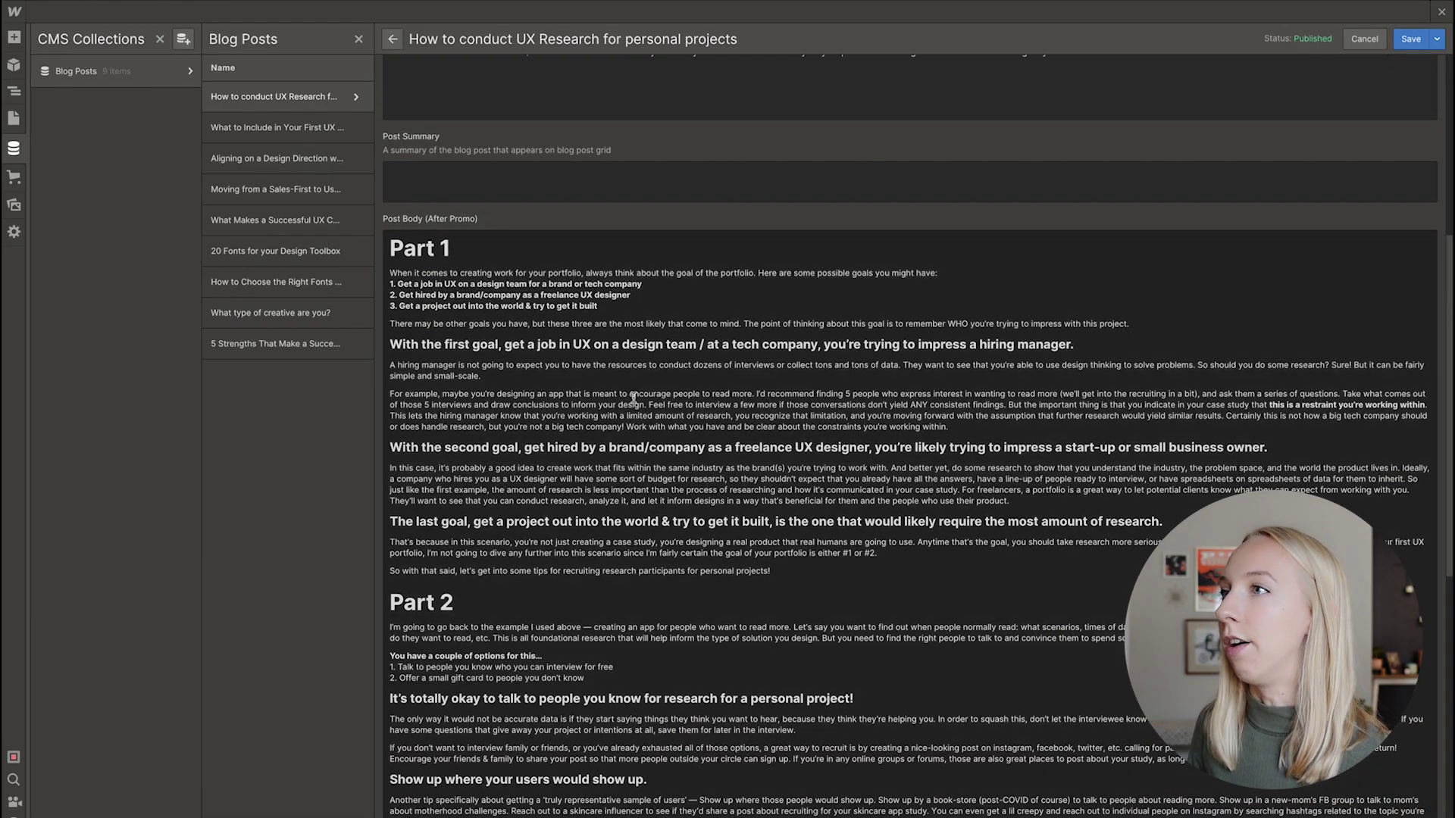
scroll(633, 398, "up", 1)
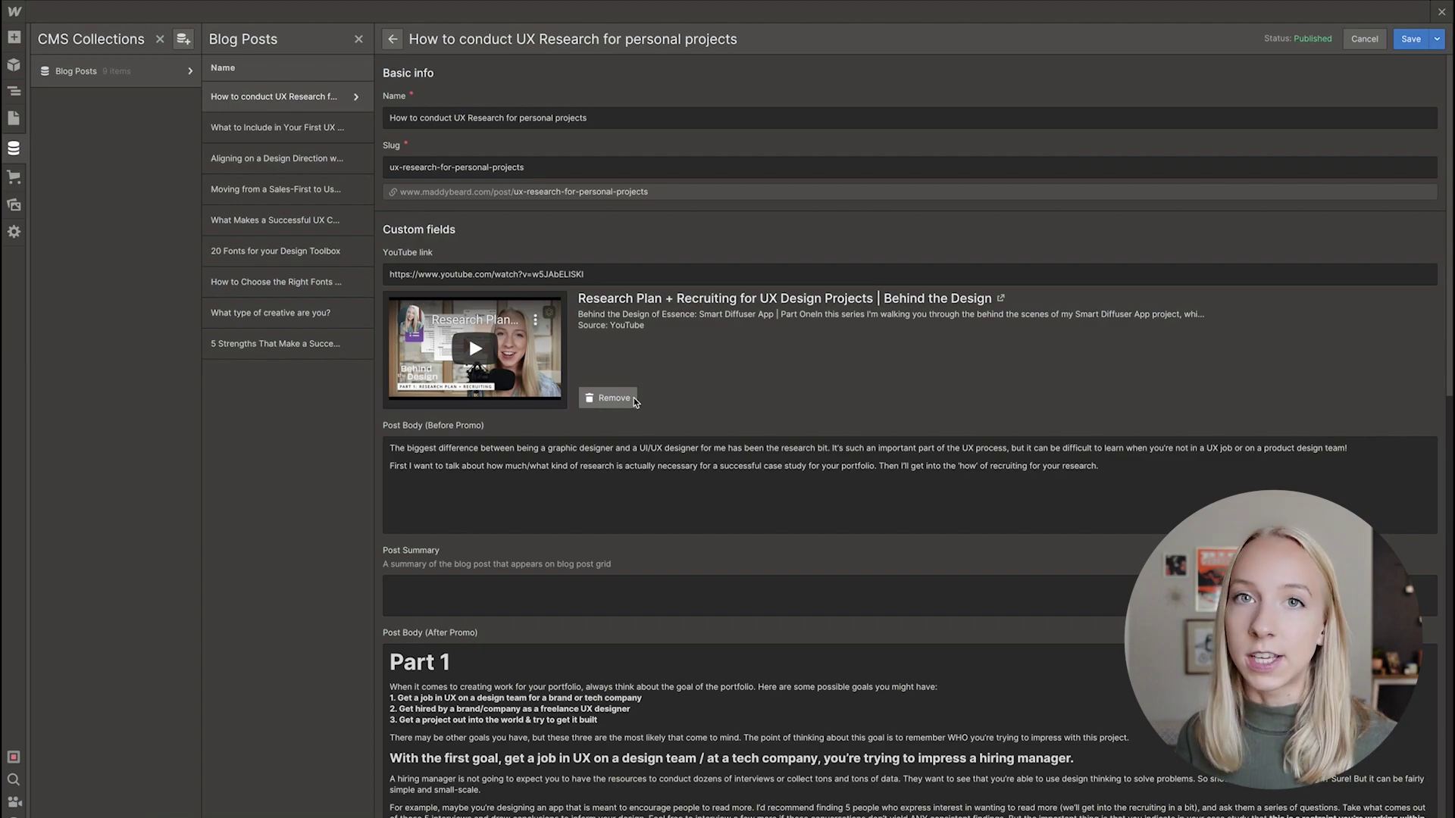
scroll(798, 503, "down", 1)
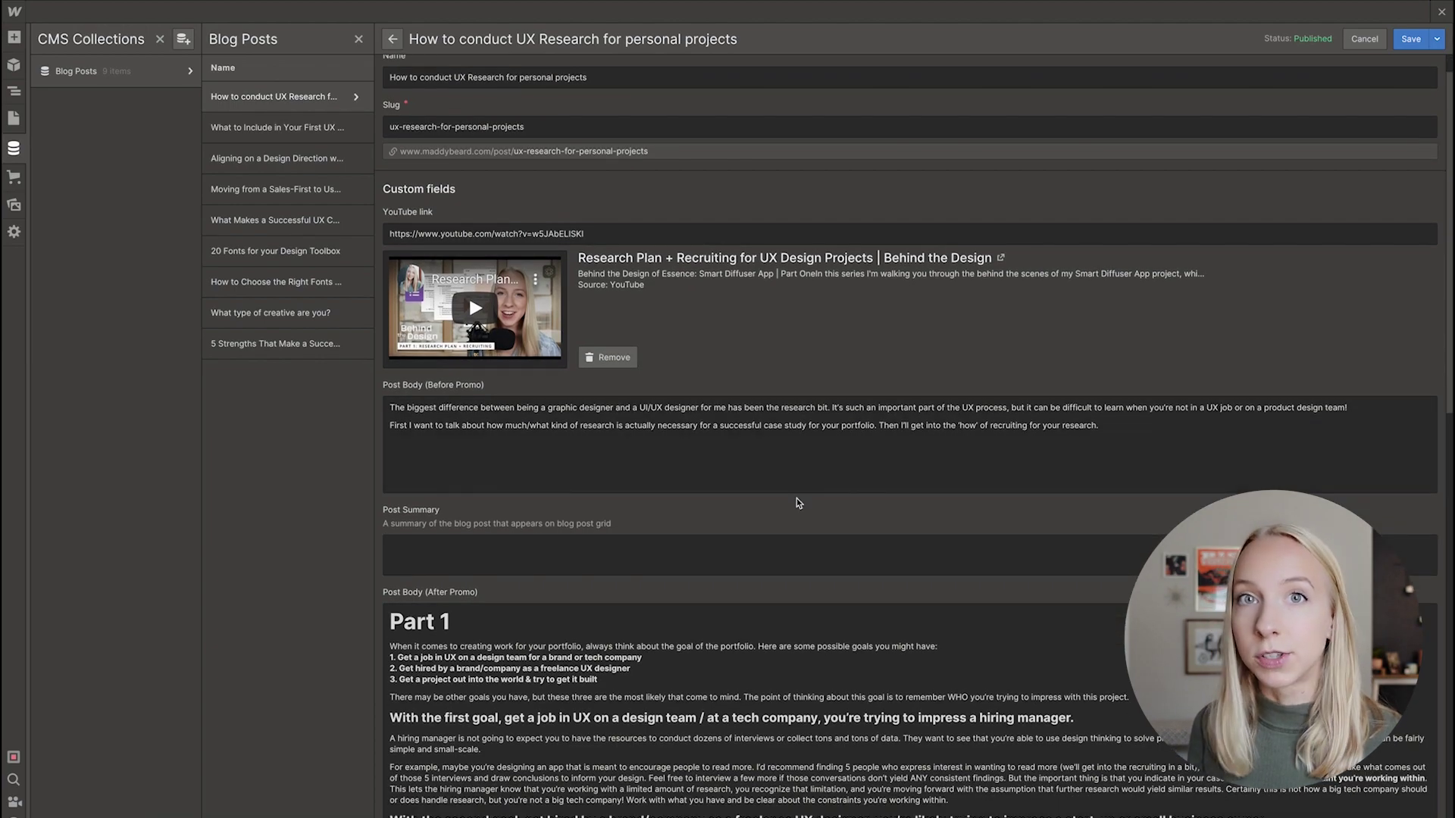
scroll(798, 503, "up", 1)
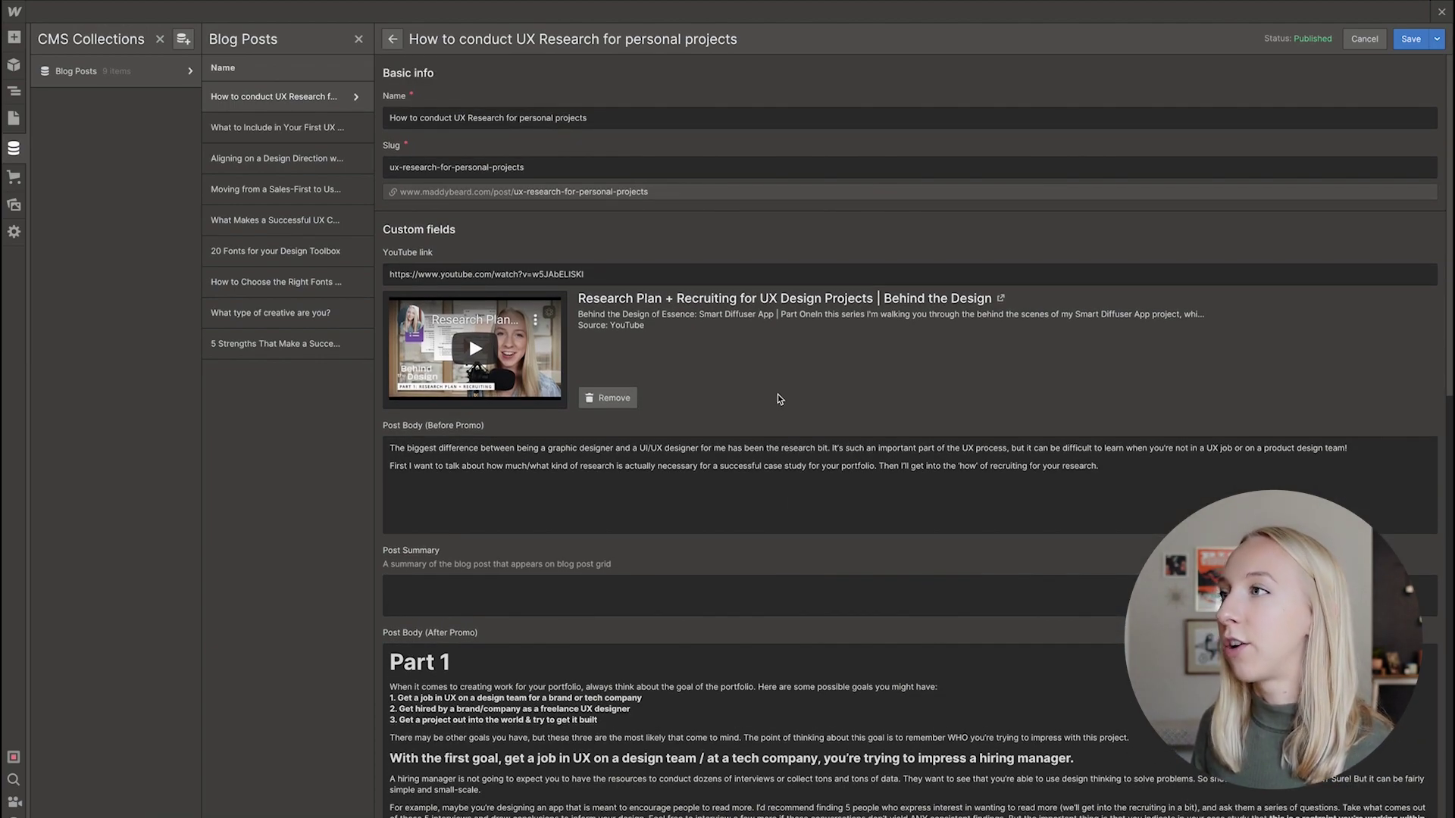
scroll(777, 396, "down", 3)
scroll(777, 396, "up", 3)
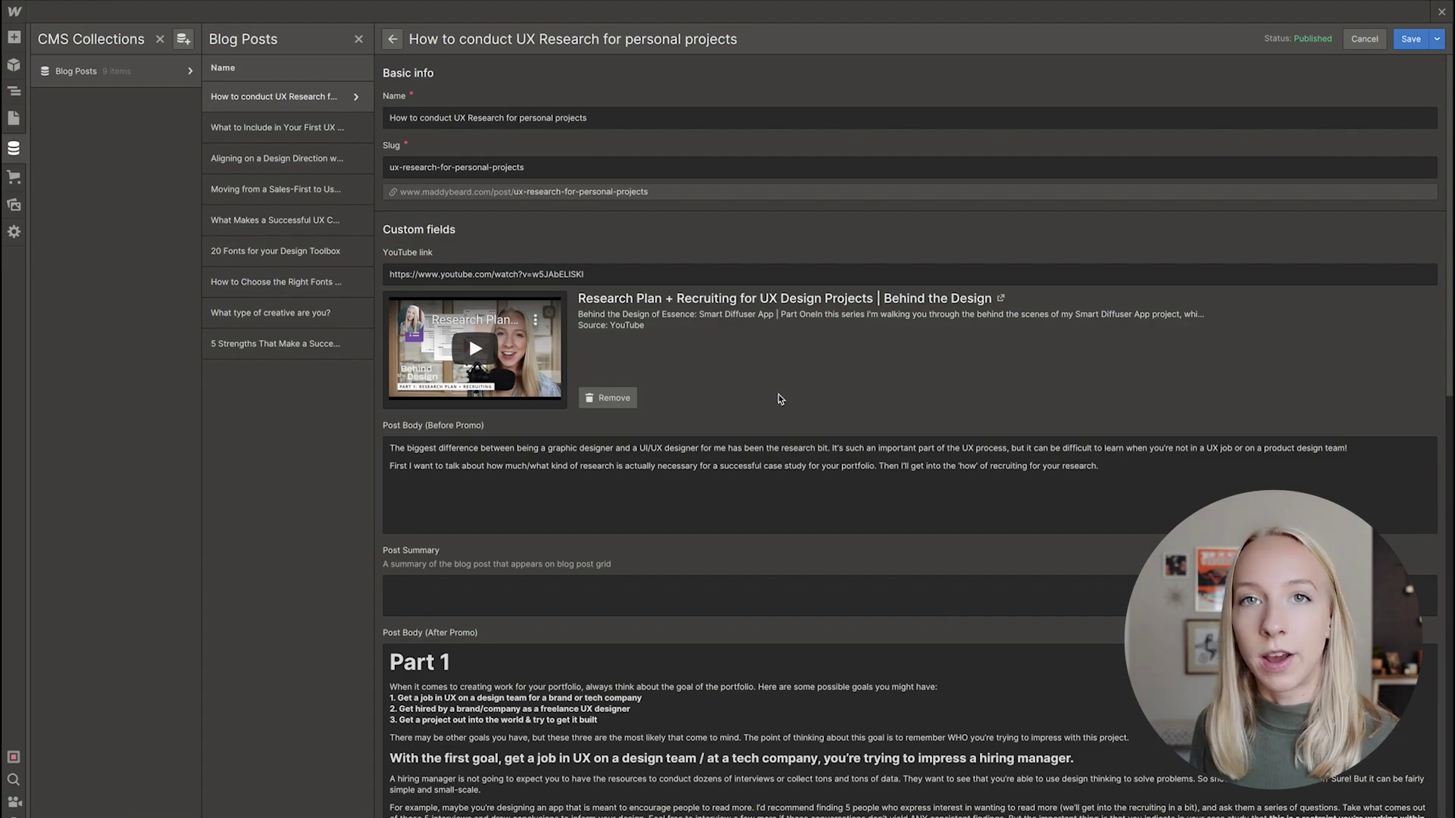
Exit the CMS item editor back to the Designer and switch to the Blog Copy page.
key("Escape")
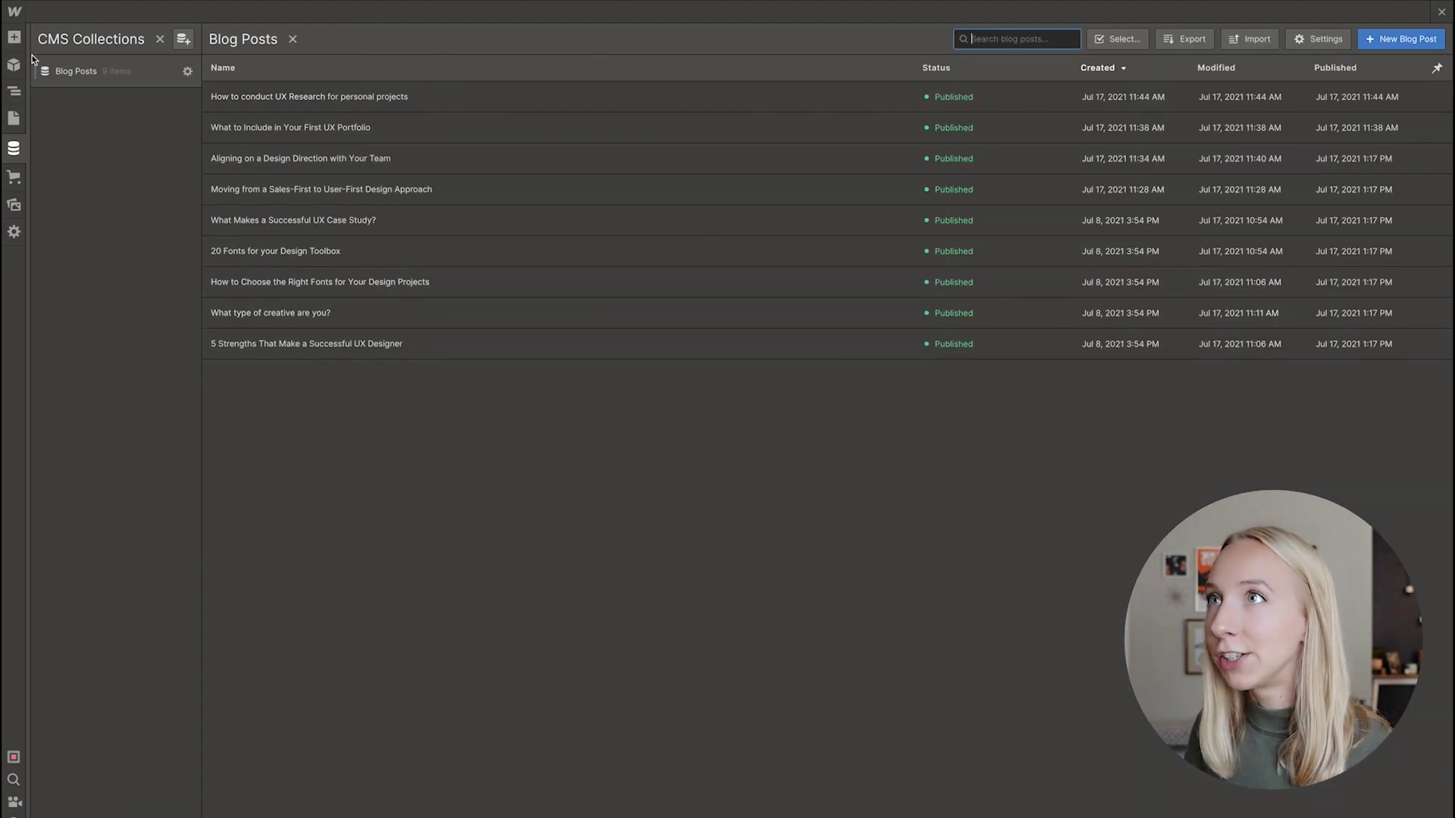
left_click(14, 38)
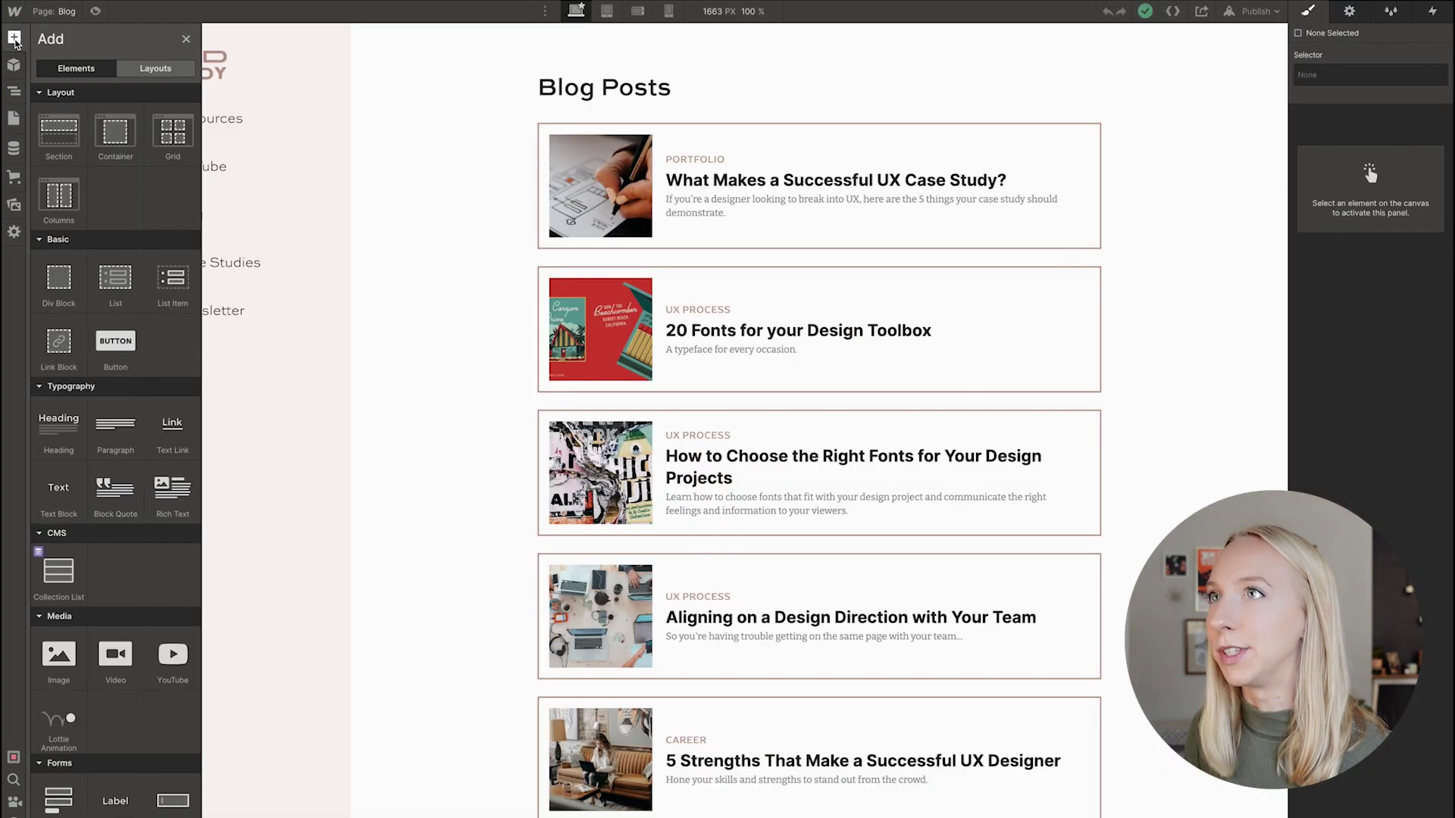
key("z")
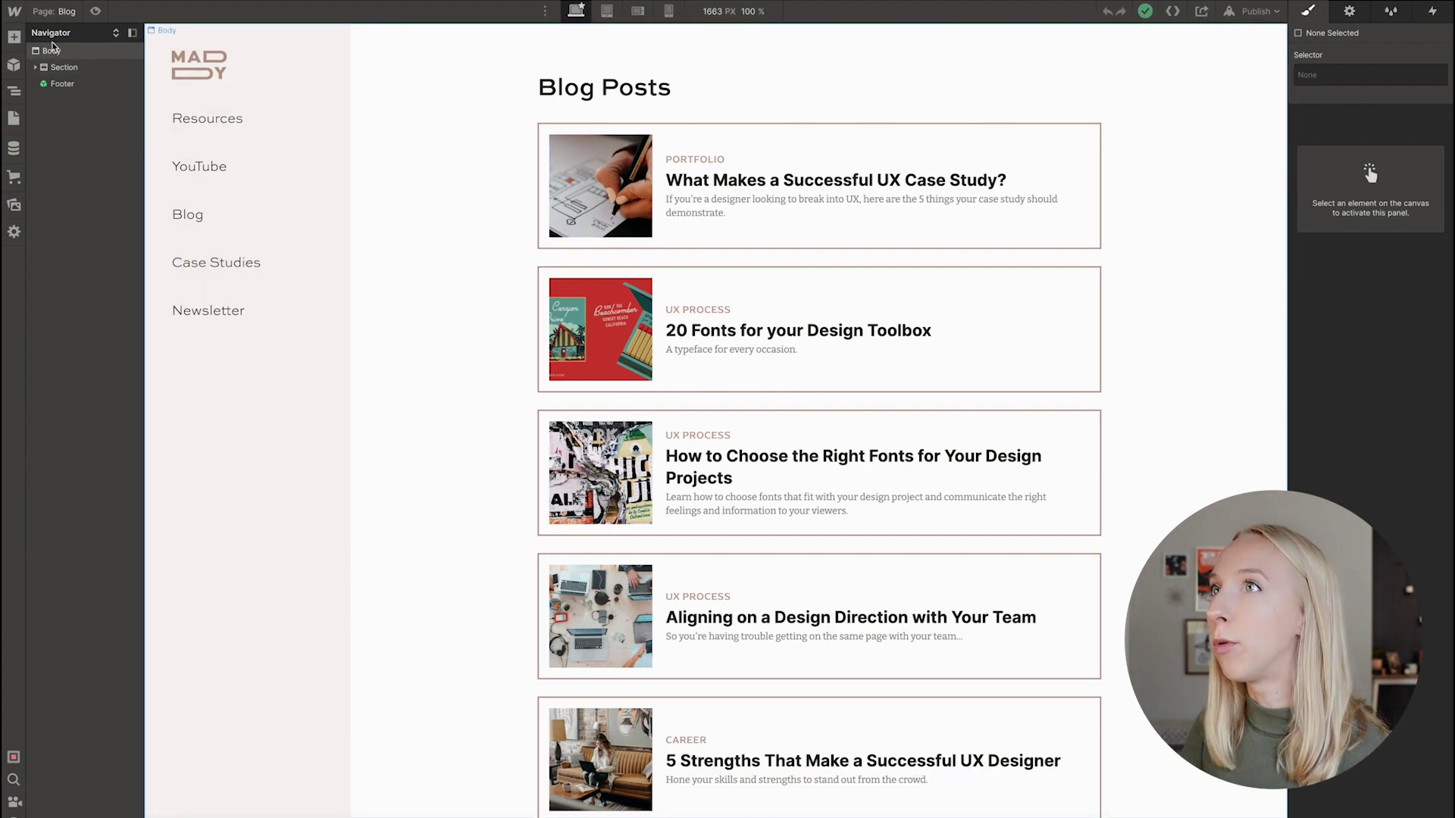
left_click(63, 11)
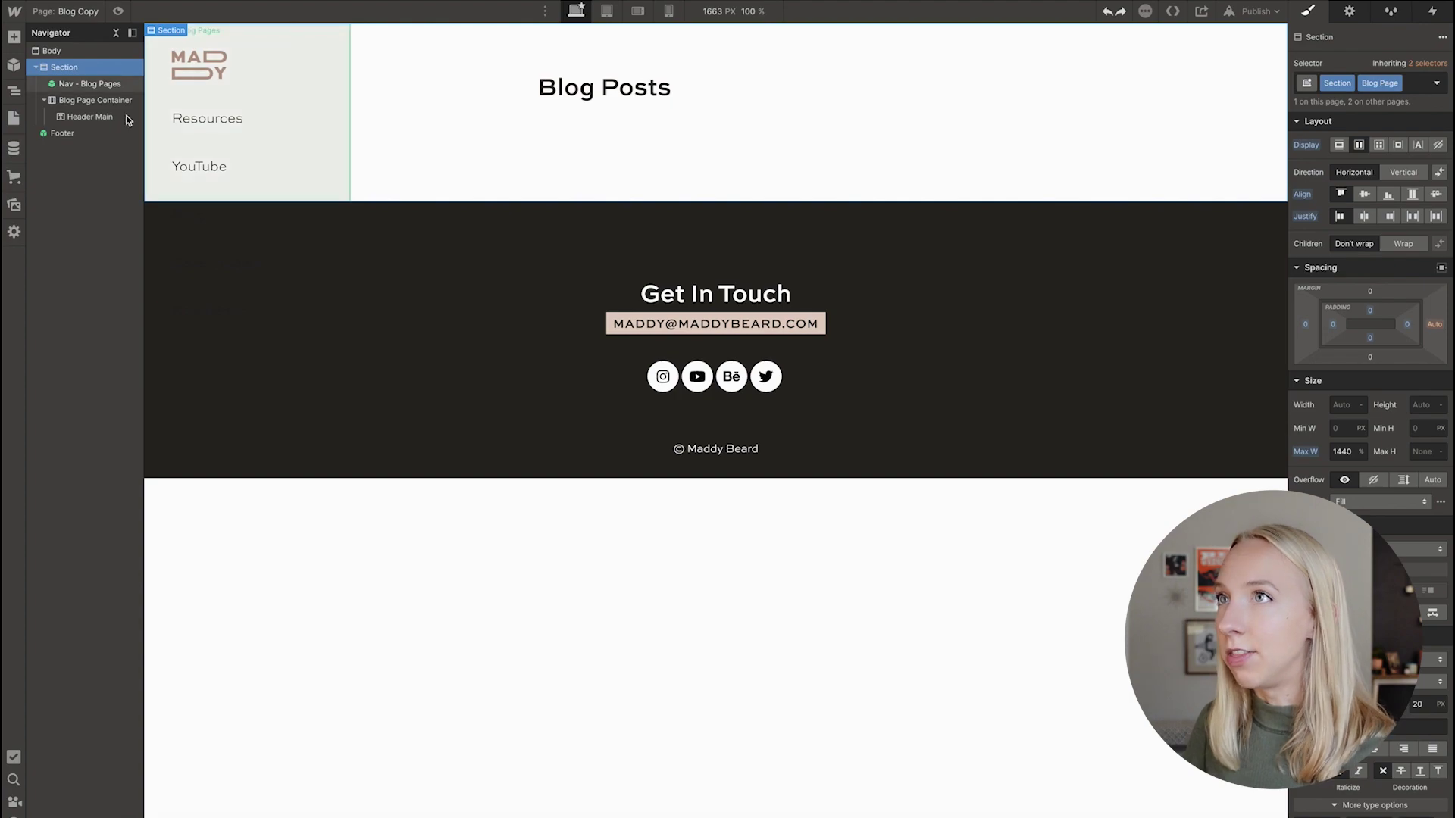
Add a Blog Posts Collection List to the Blog Page Container, with a Div Block in its first item.
left_click(15, 37)
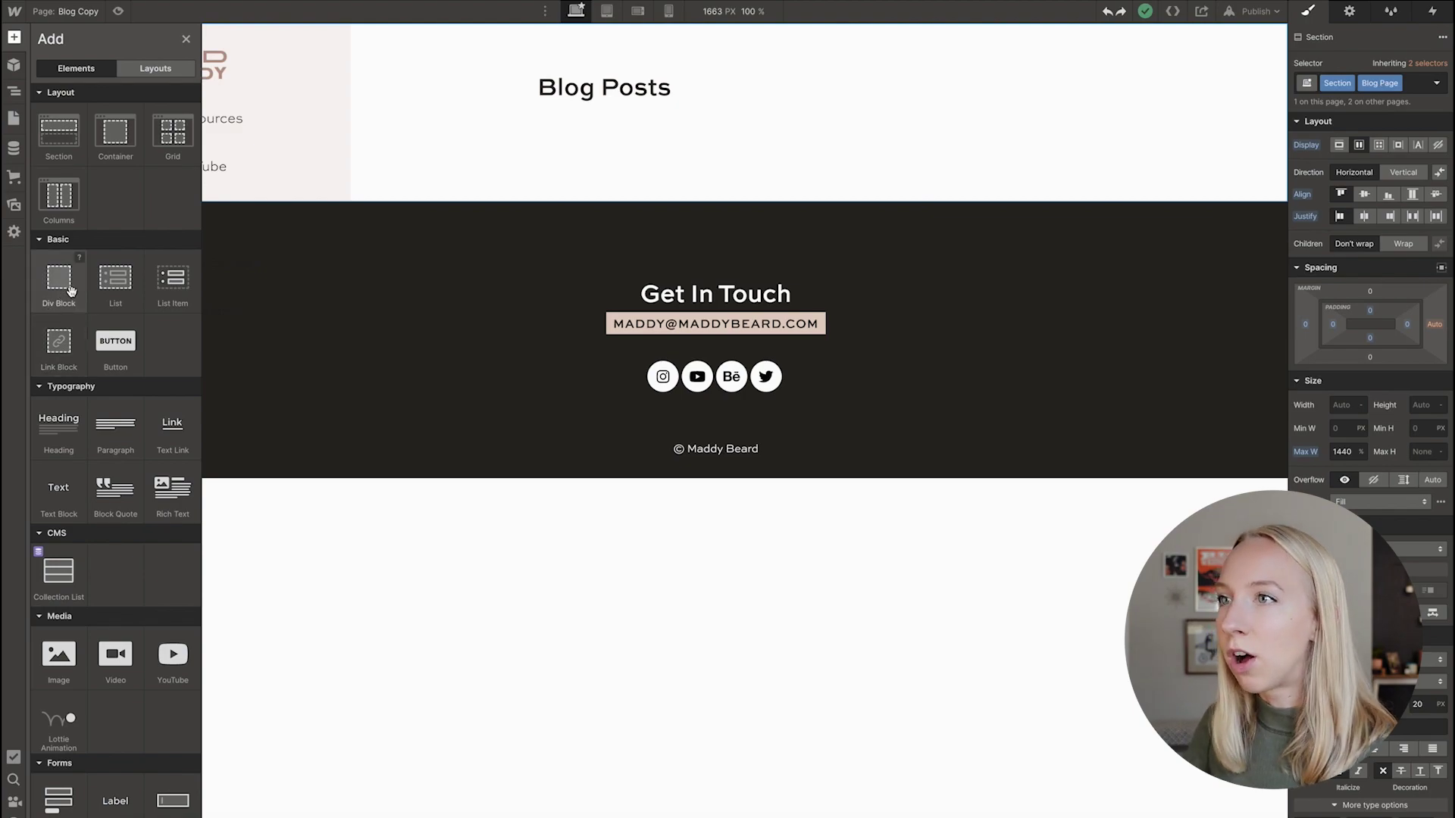
left_click_drag(53, 573, 668, 128)
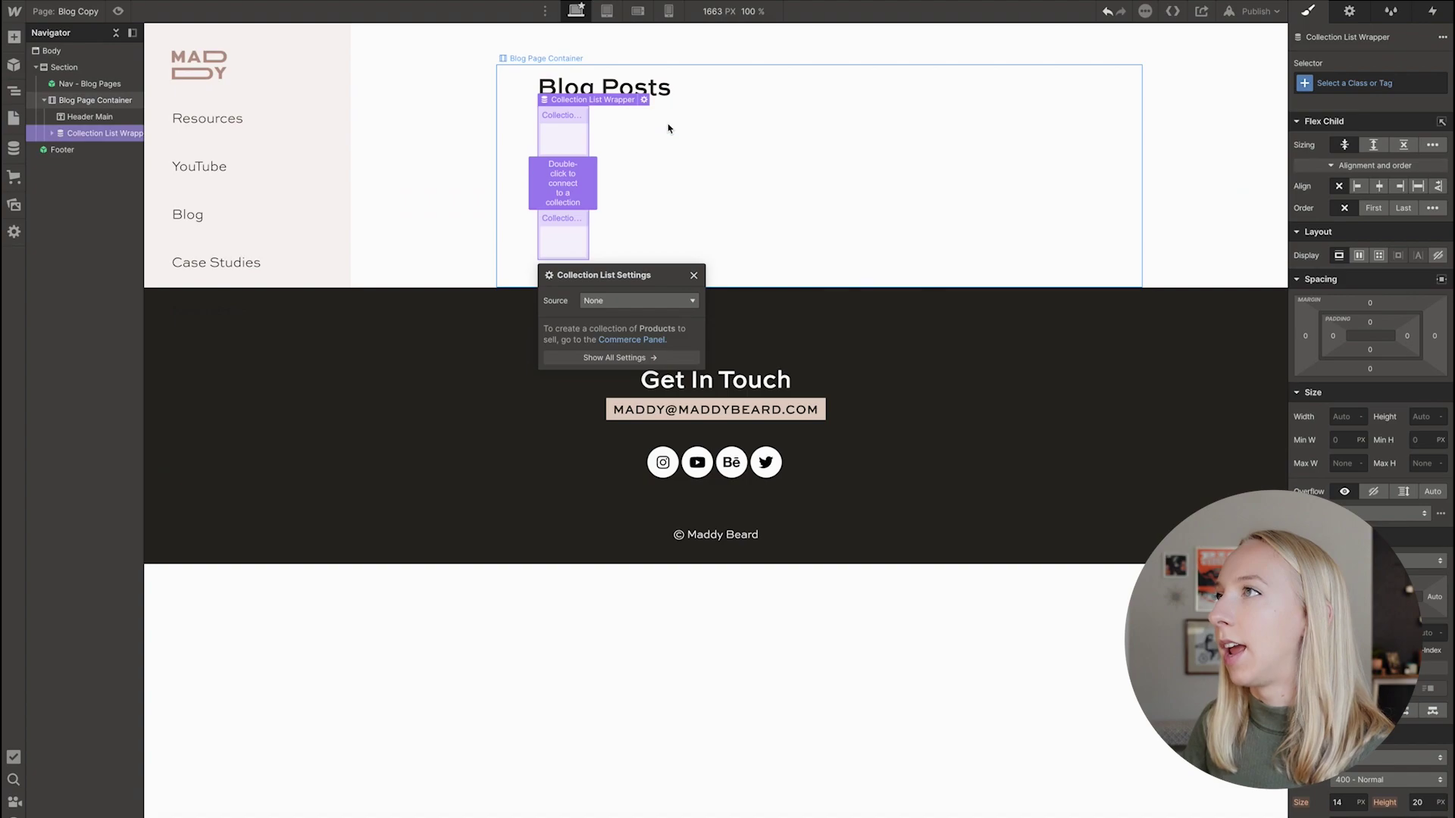
left_click(629, 300)
left_click(617, 347)
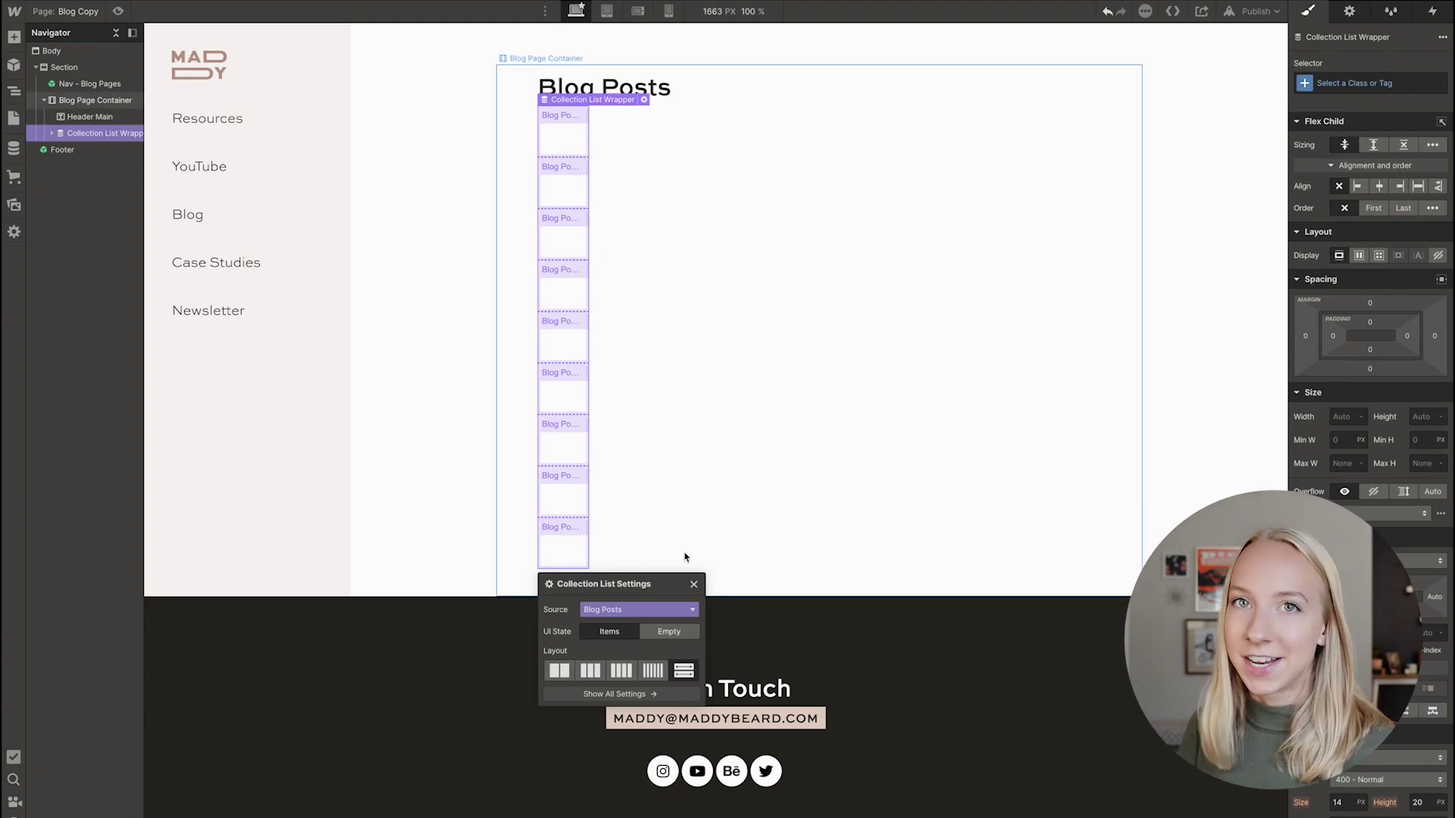
left_click(14, 38)
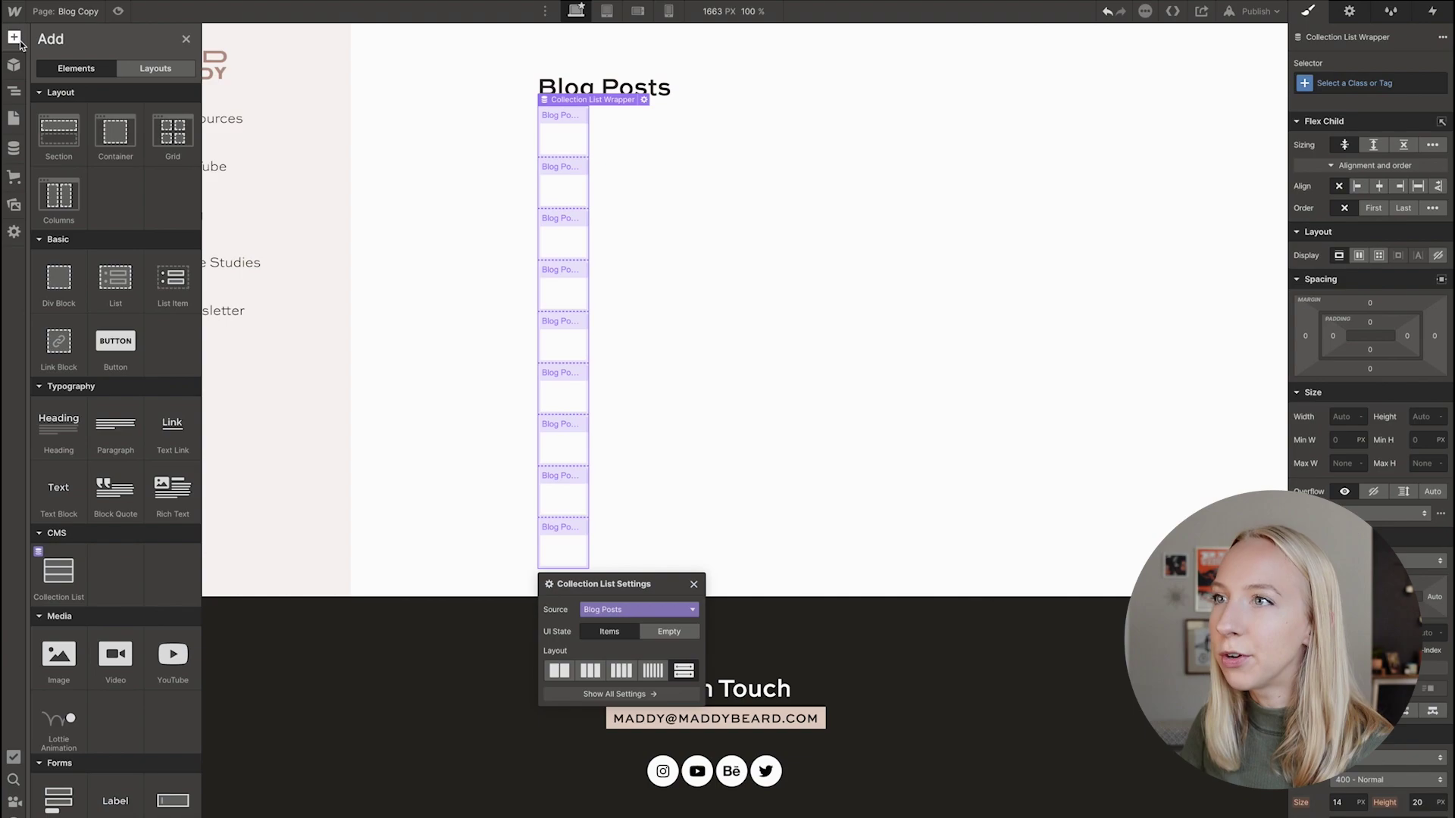
left_click_drag(73, 279, 568, 140)
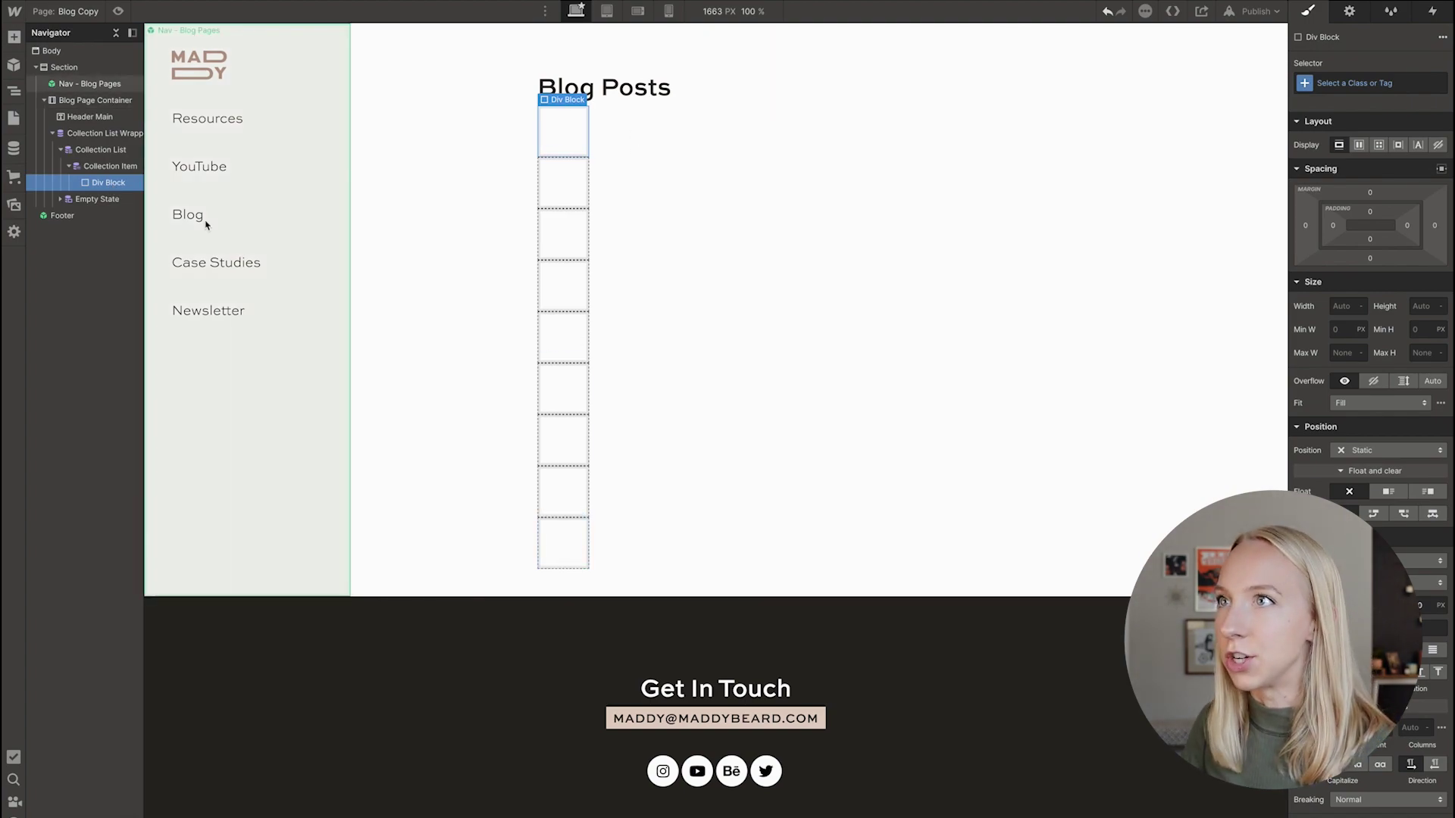
Place an Image in the post's div block, pulling it from the Blog Posts Thumbnail Image field.
left_click(14, 38)
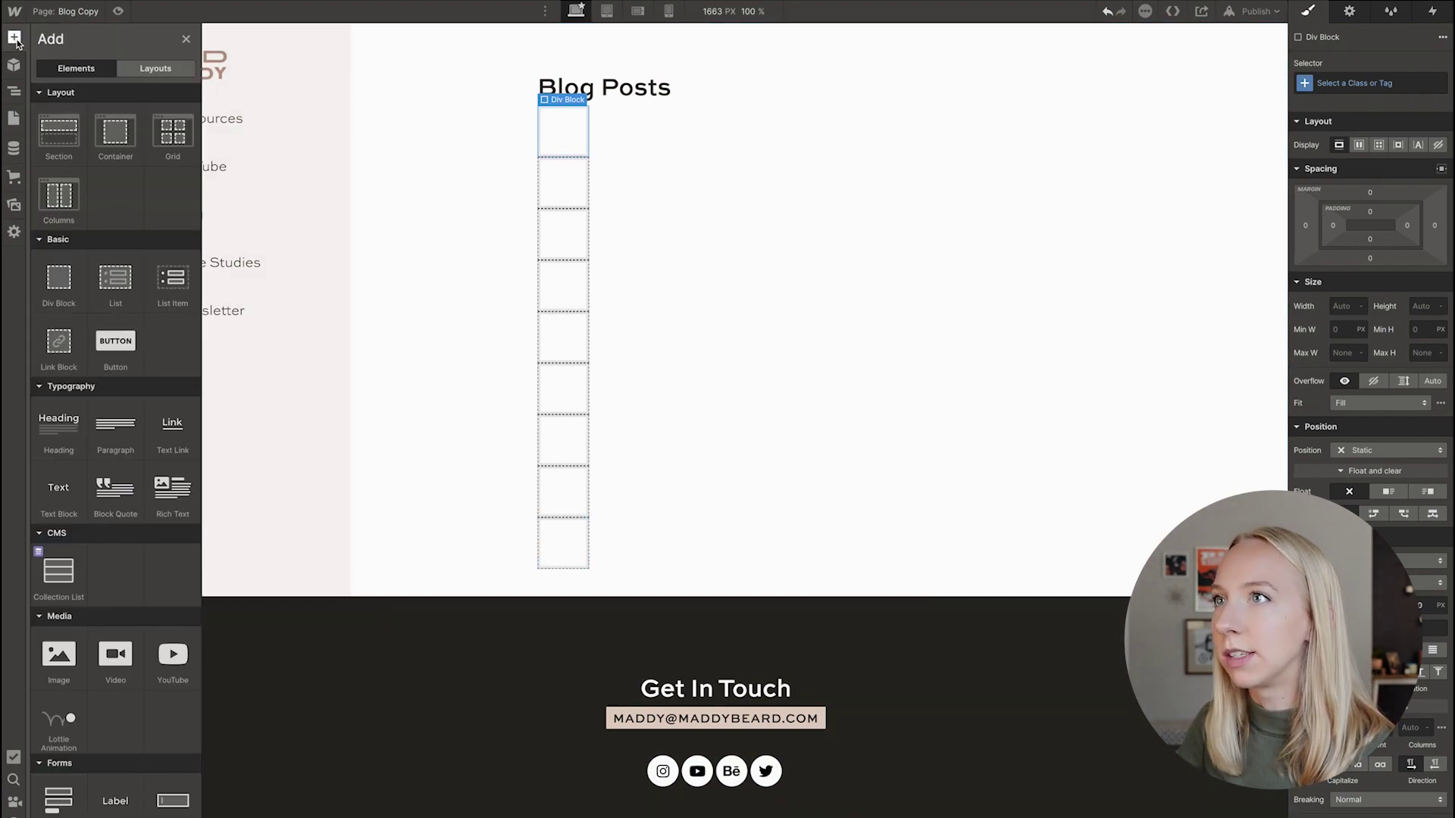
scroll(113, 455, "down", 2)
left_click_drag(58, 572, 565, 137)
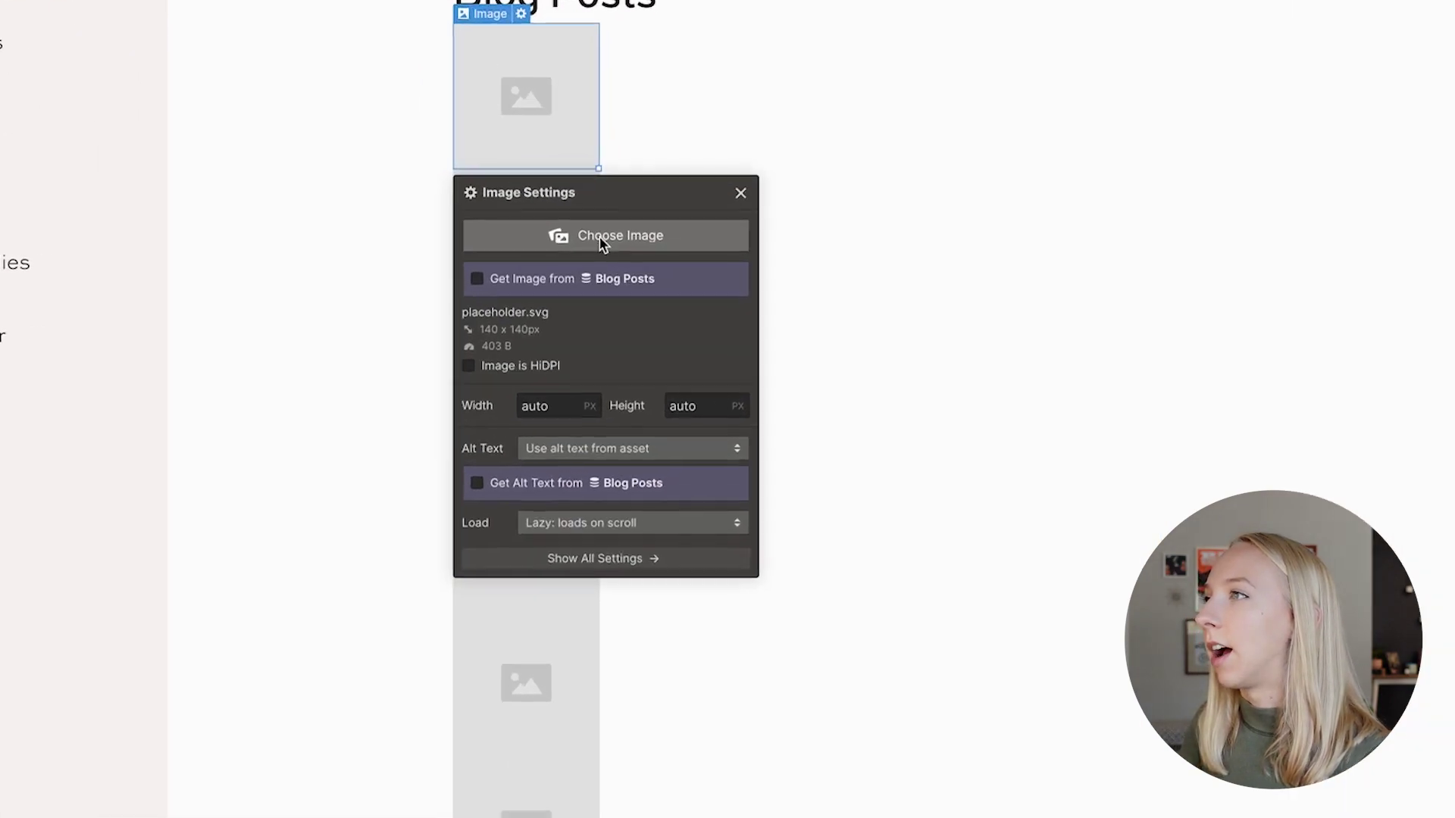
left_click(432, 283)
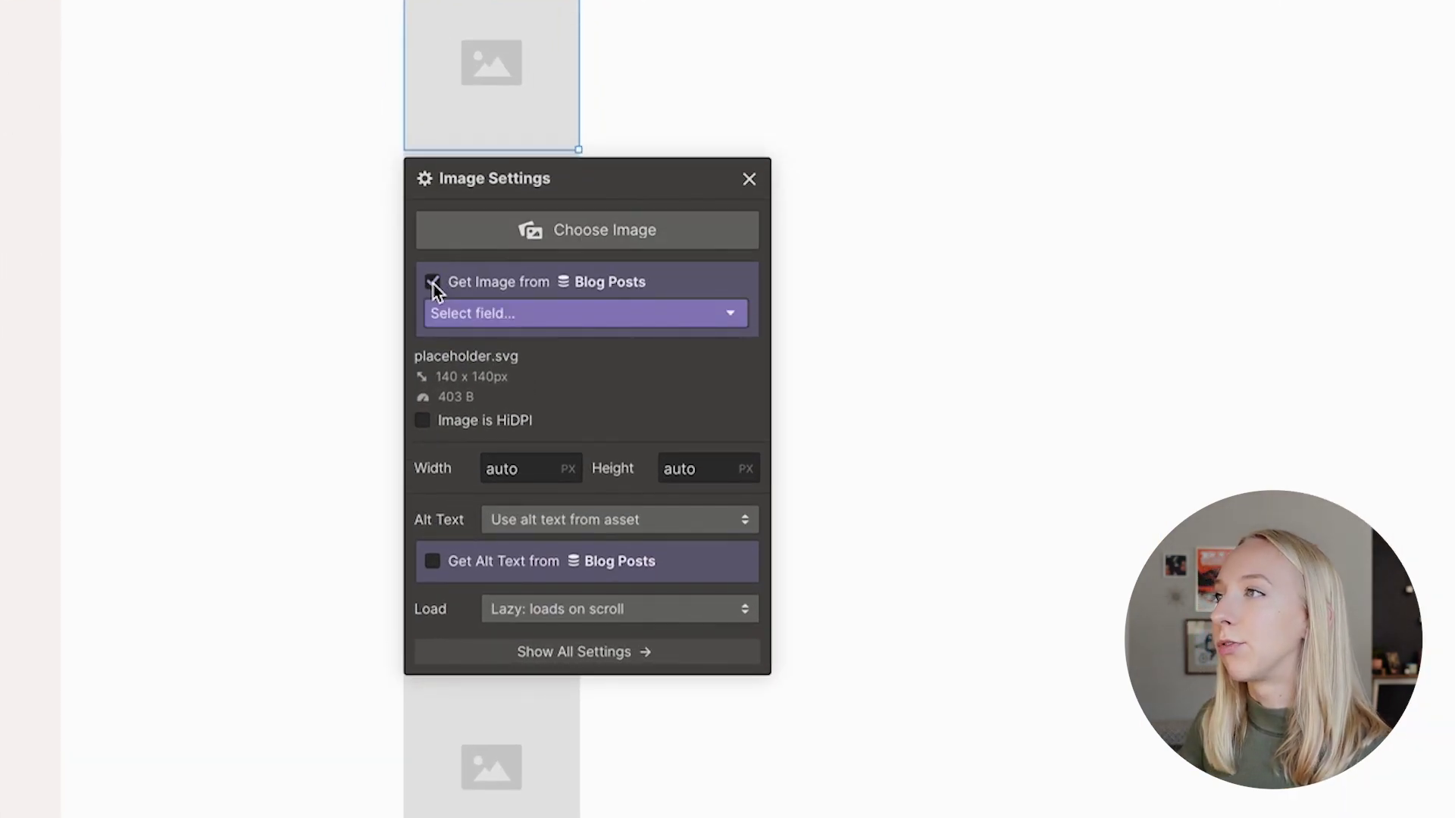
left_click(521, 315)
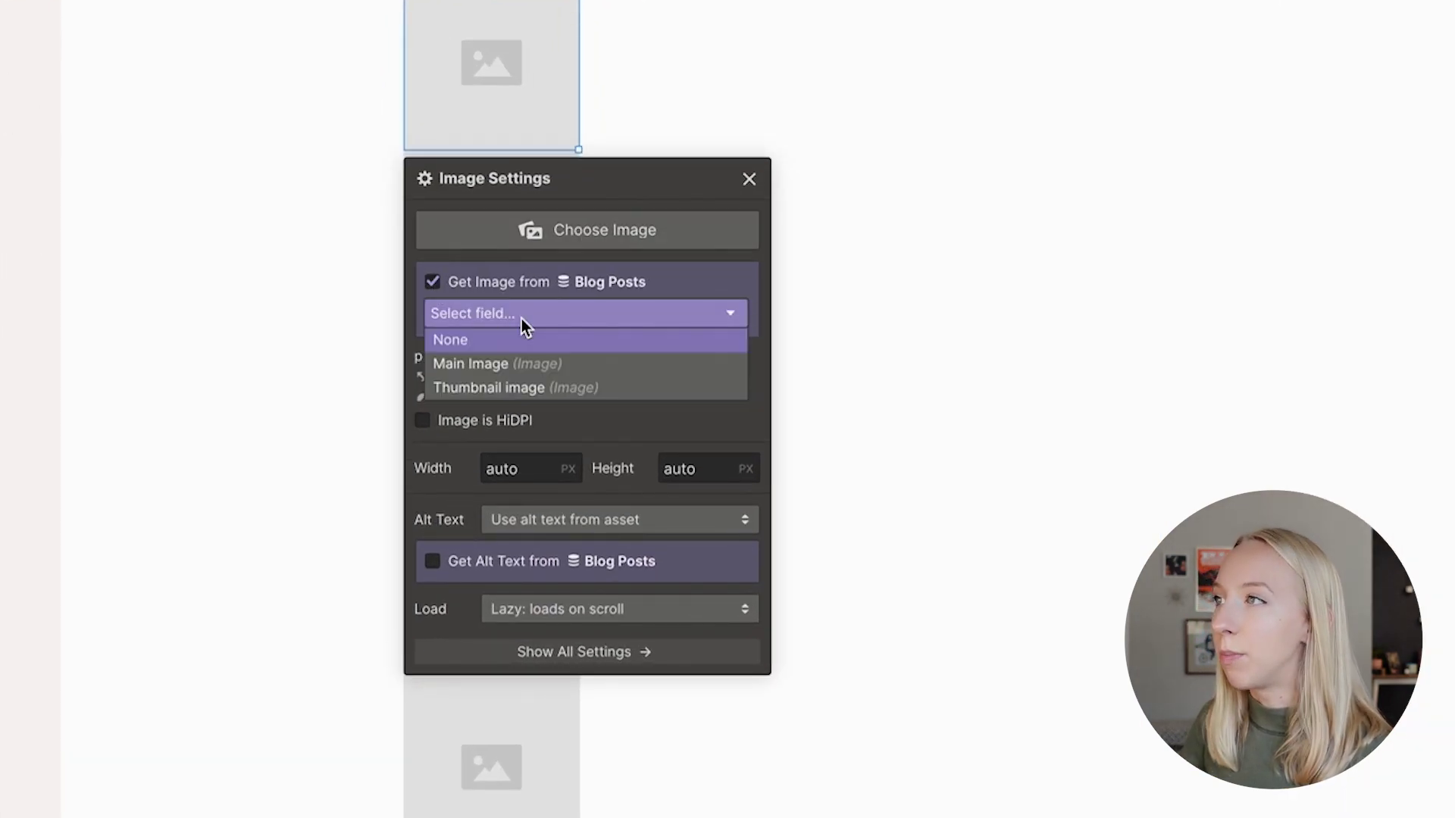
left_click(477, 390)
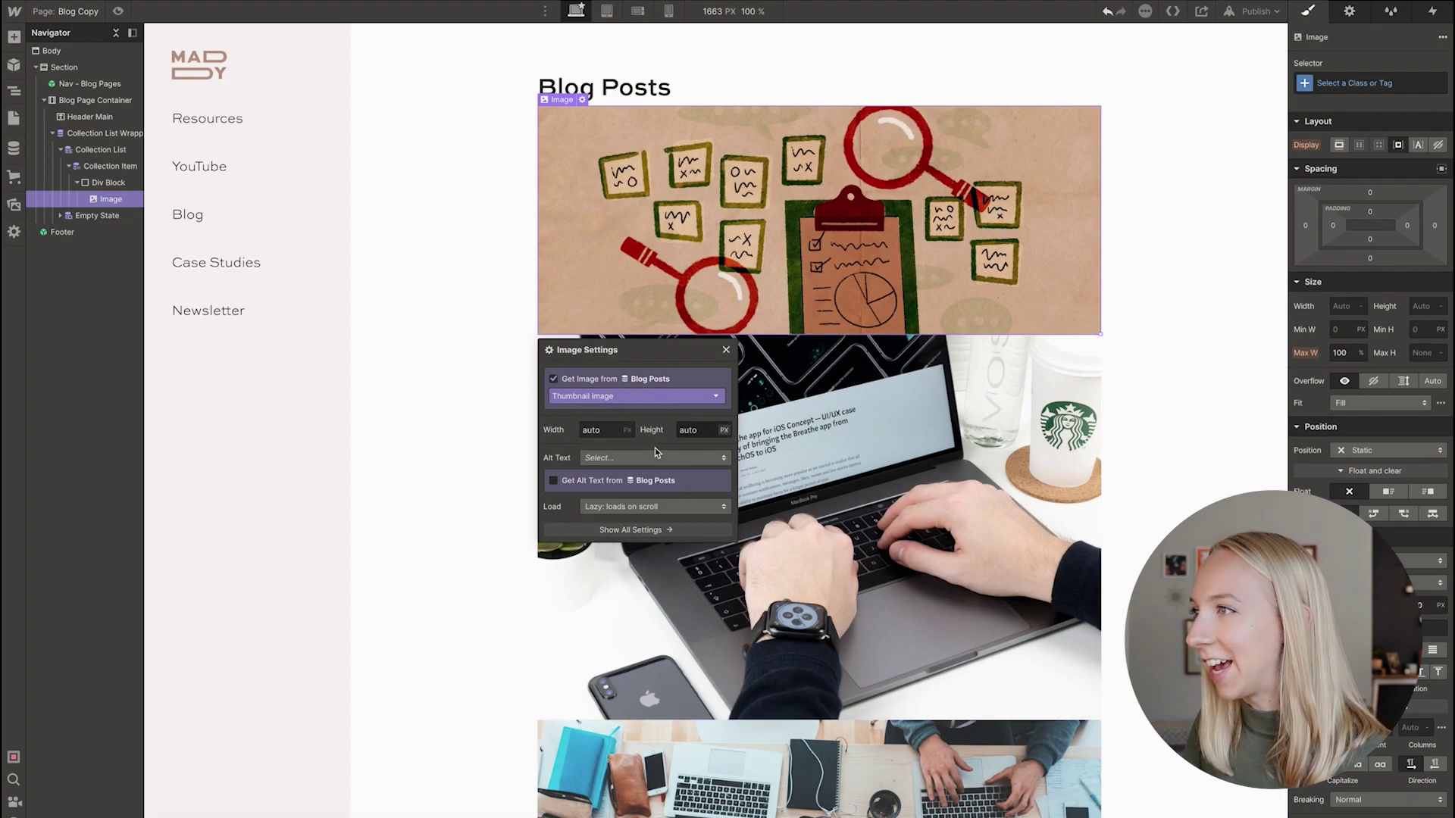
Size the thumbnail image to 200 × 200 px.
left_click(611, 430)
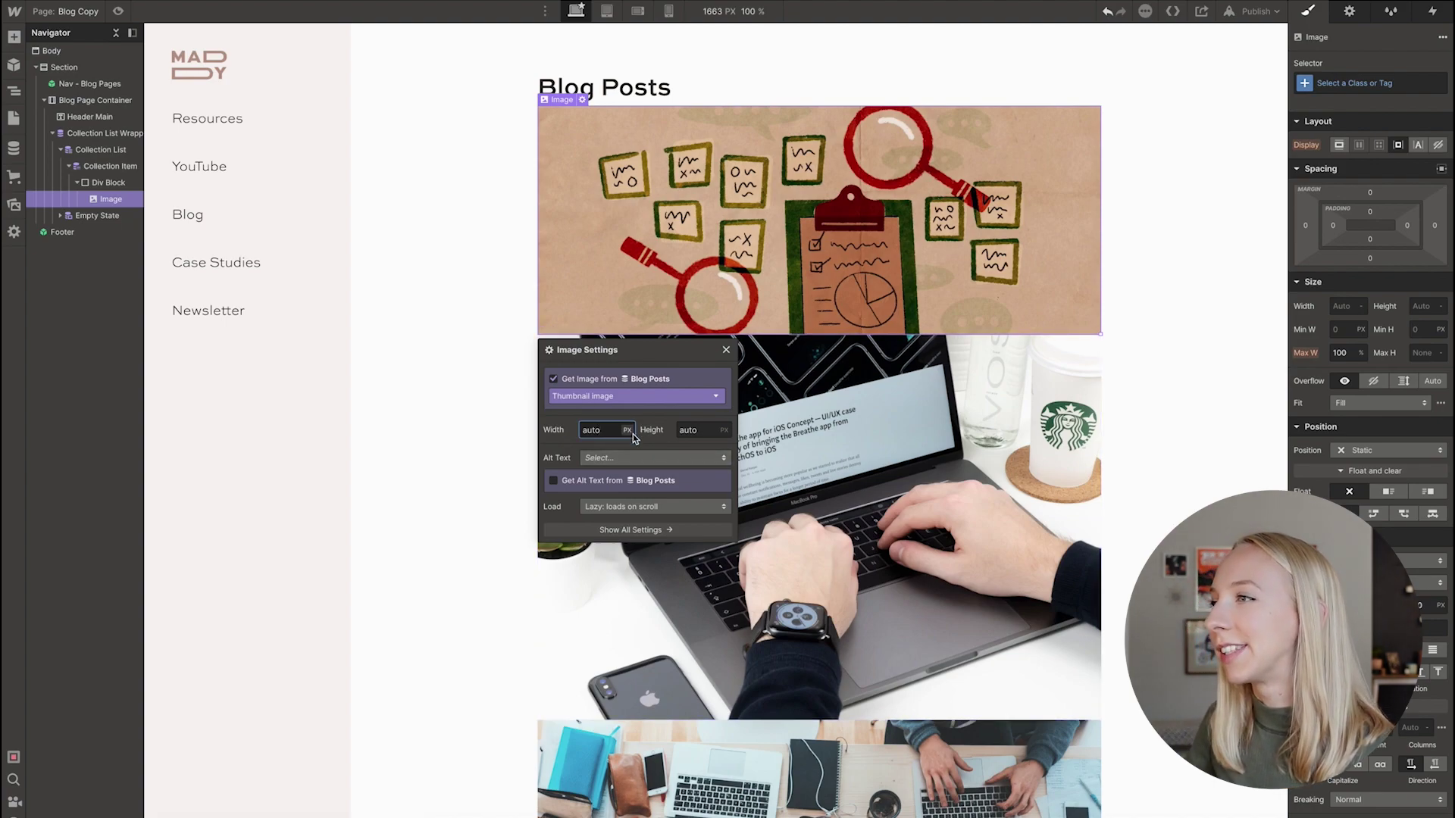
double_click(607, 430)
type("200")
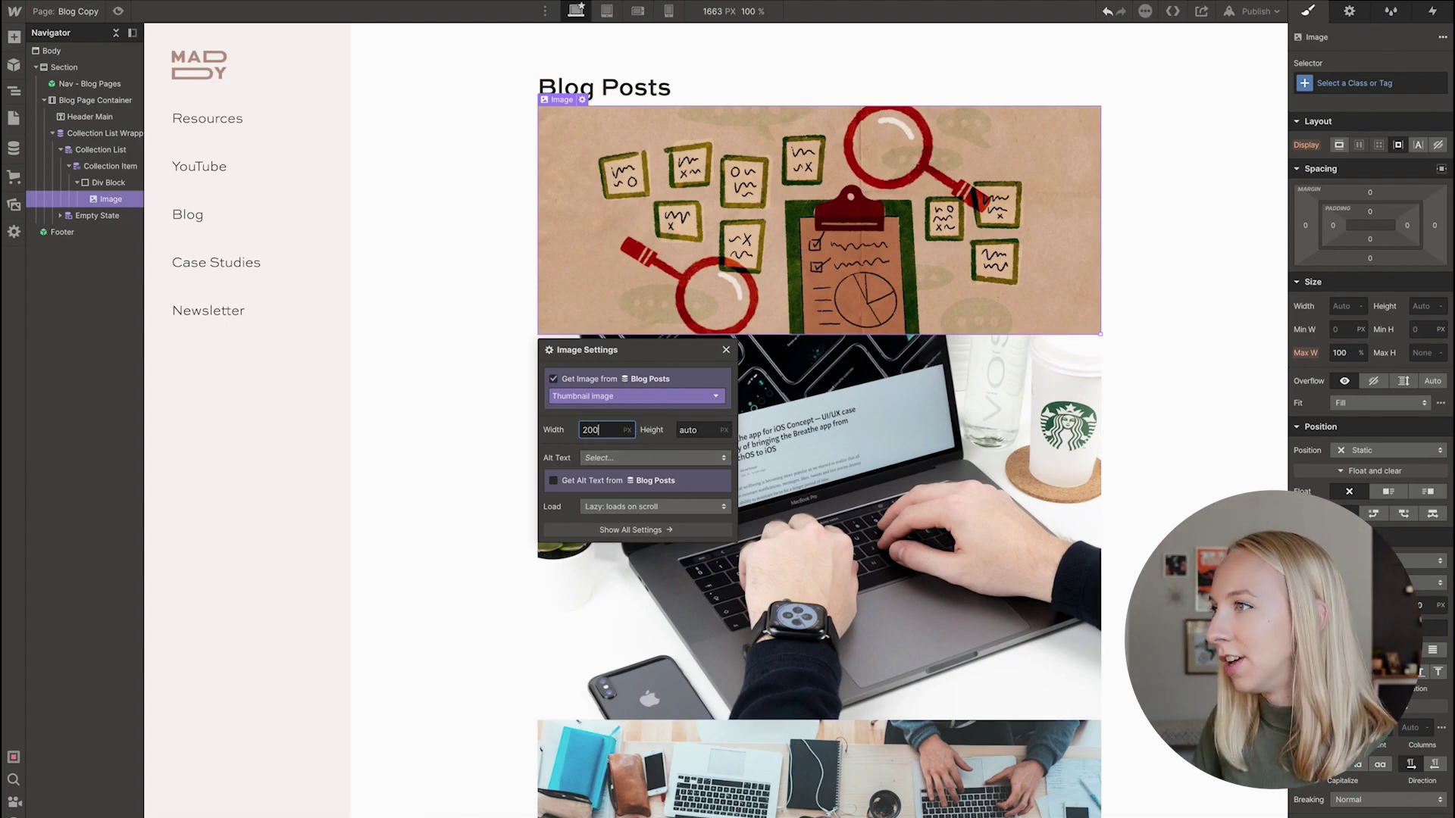
key("Return")
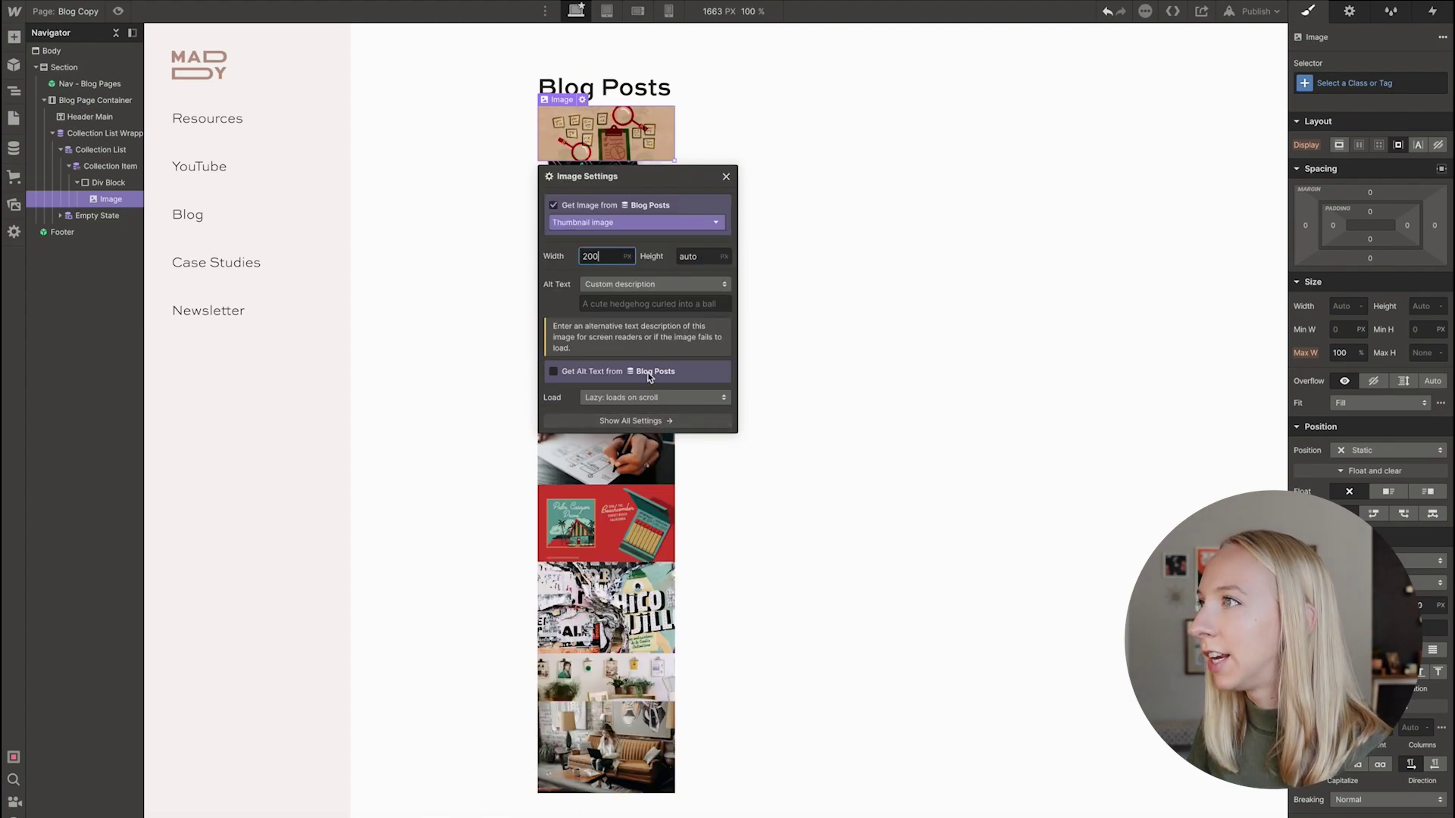
left_click(704, 253)
type("2")
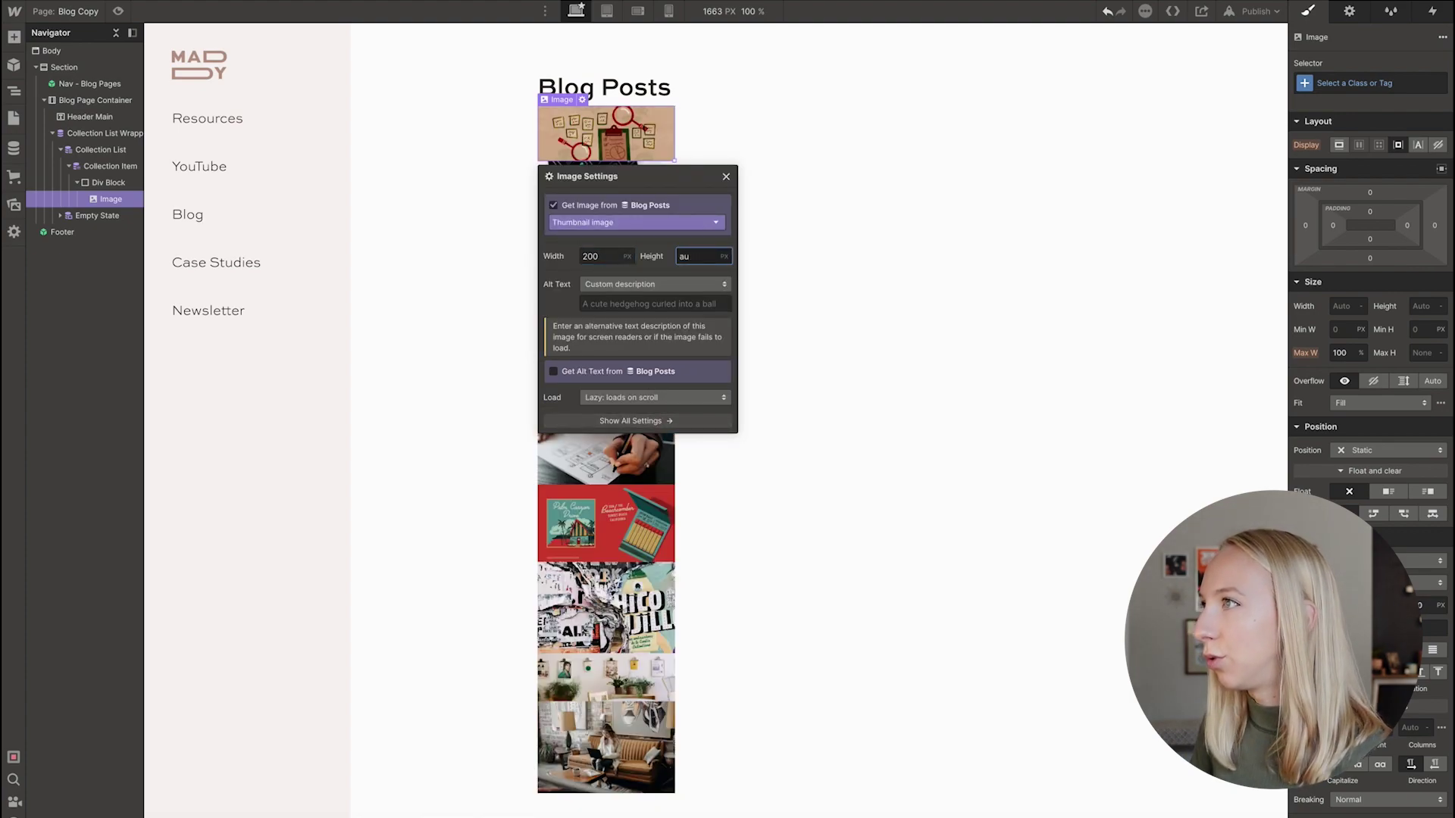
type("00")
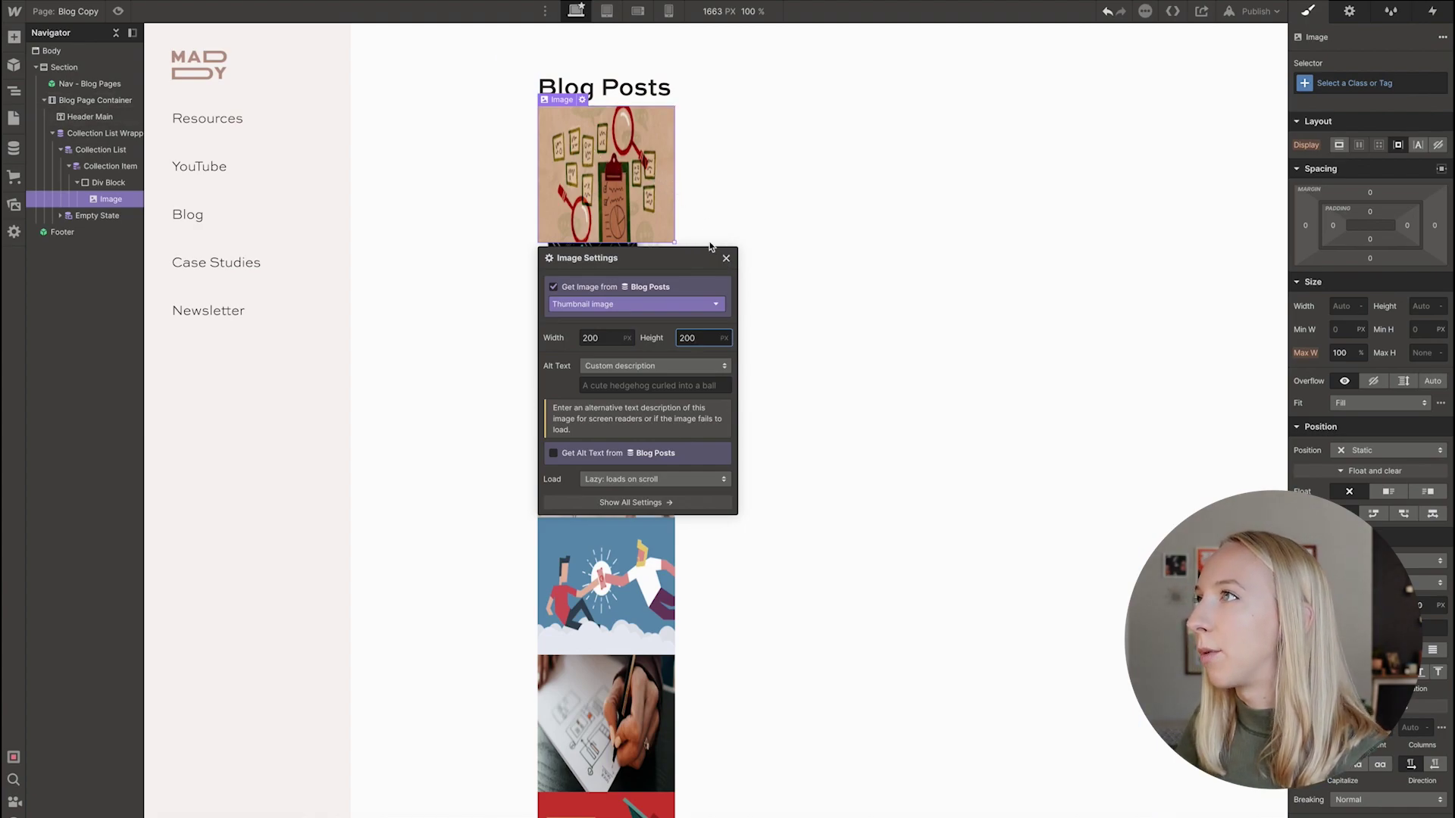
left_click(726, 259)
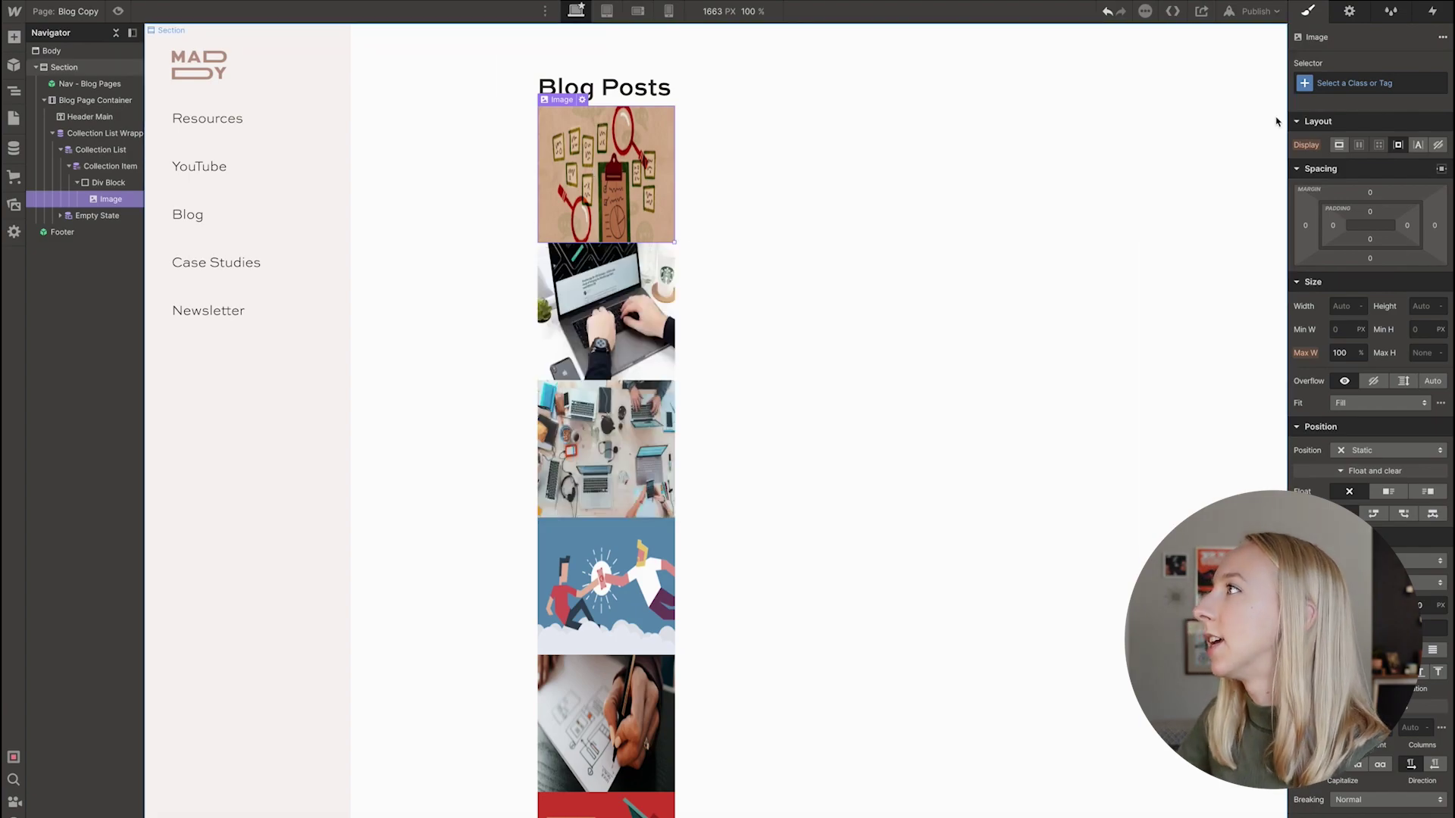
Give the thumbnail image a thumbnailimage class with Fit set to Cover.
left_click(1357, 79)
type("thu")
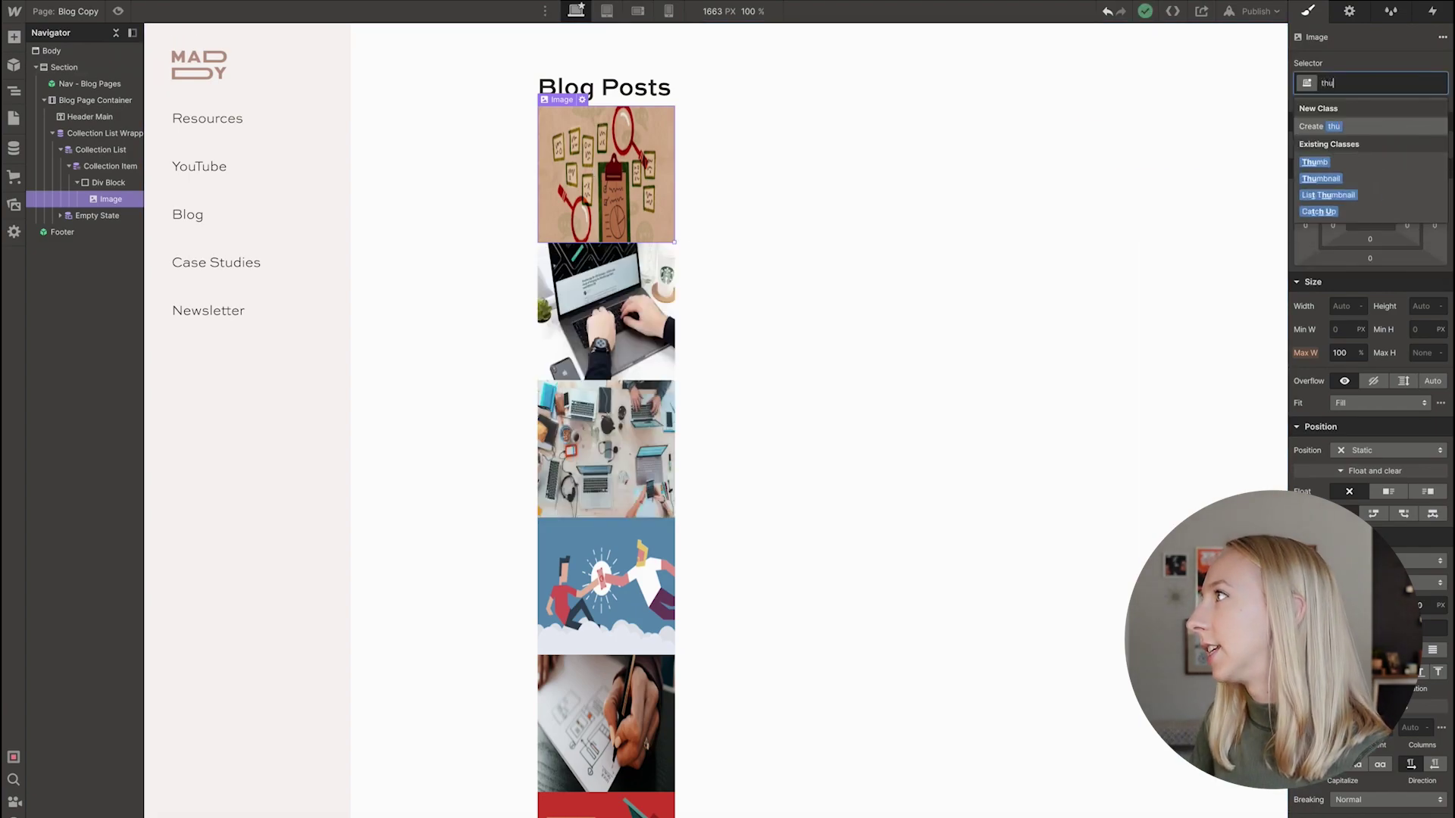
type("mbnailimage")
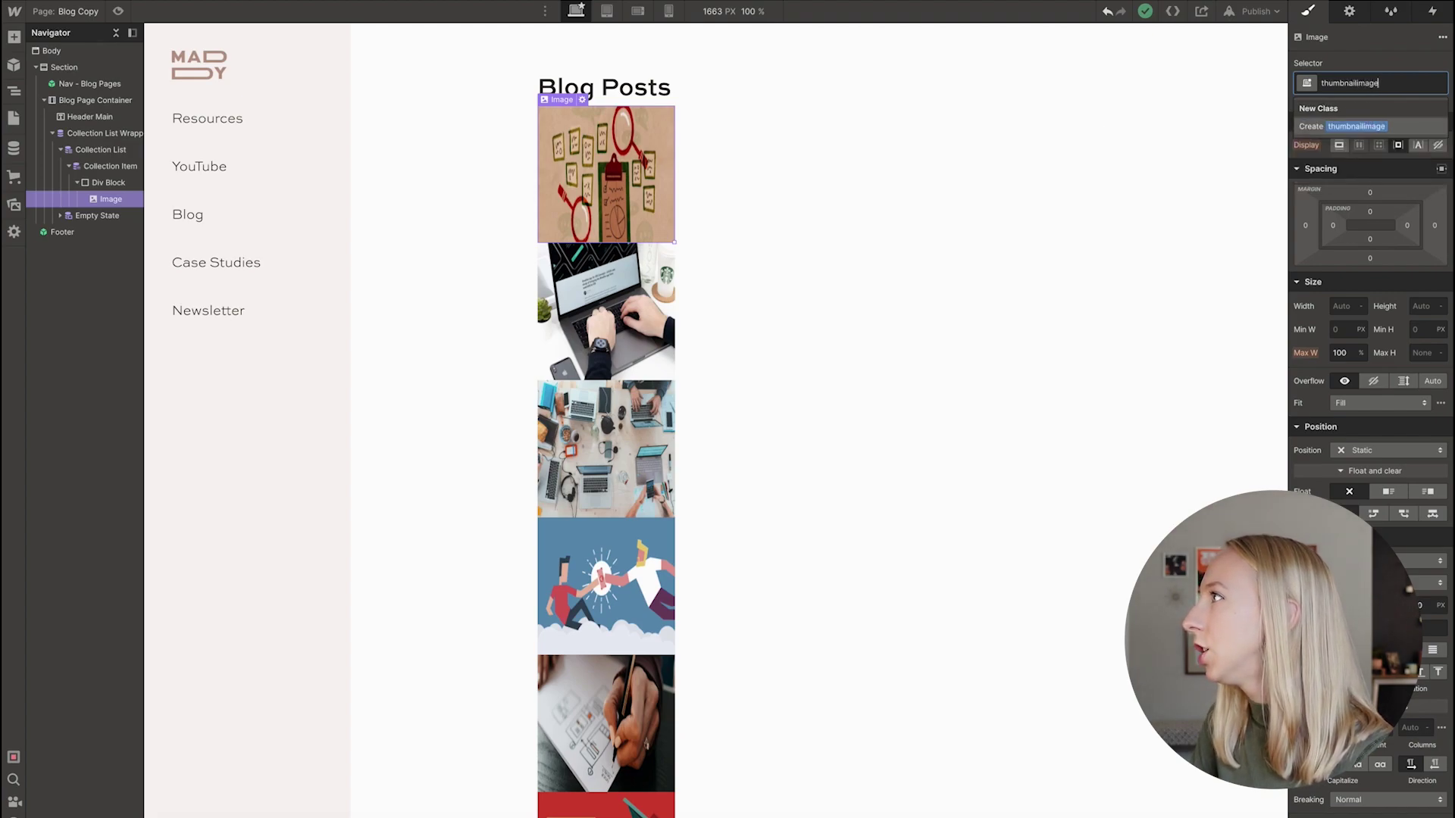
key("Return")
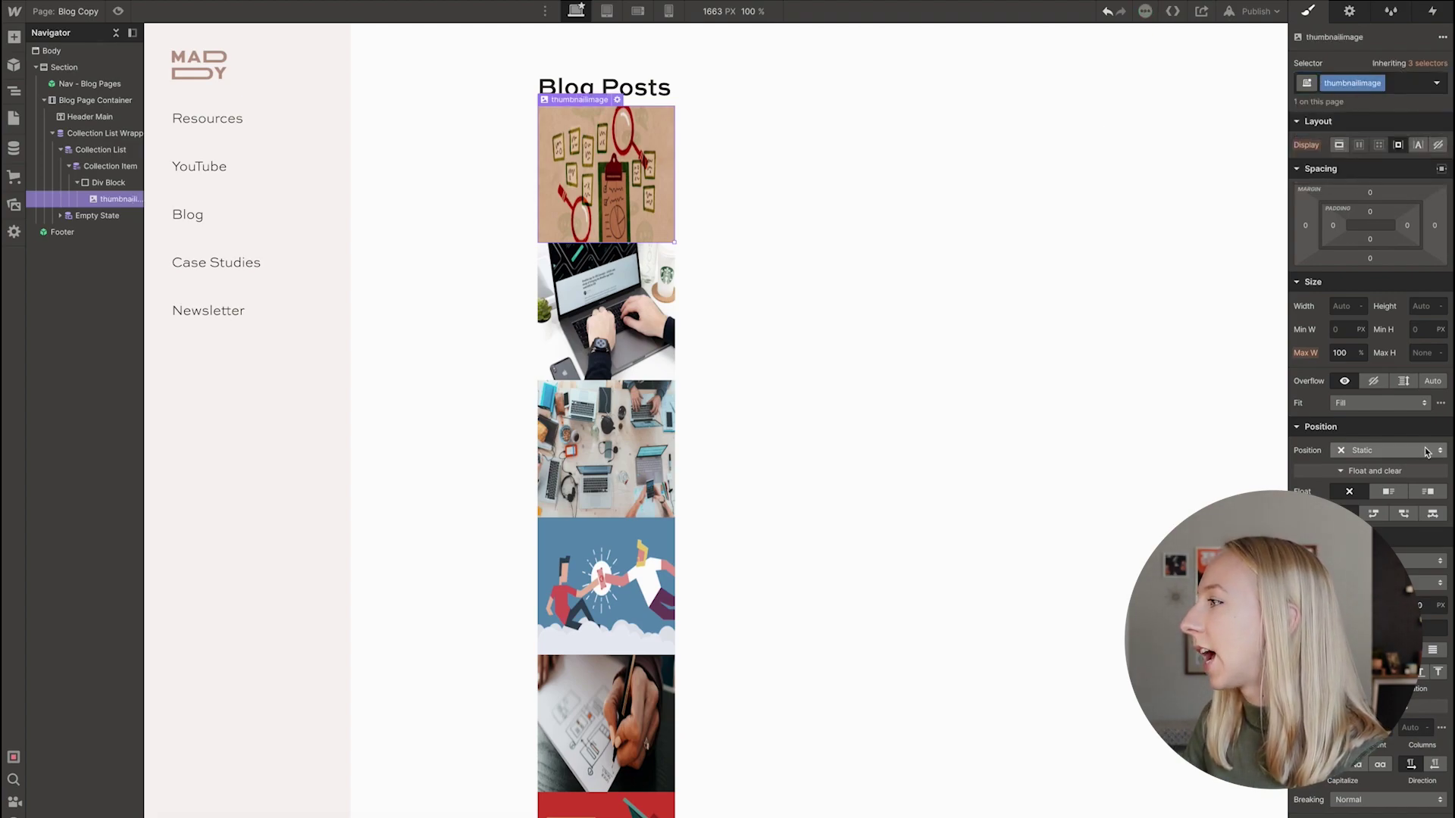
scroll(1426, 452, "down", 2)
left_click(1382, 332)
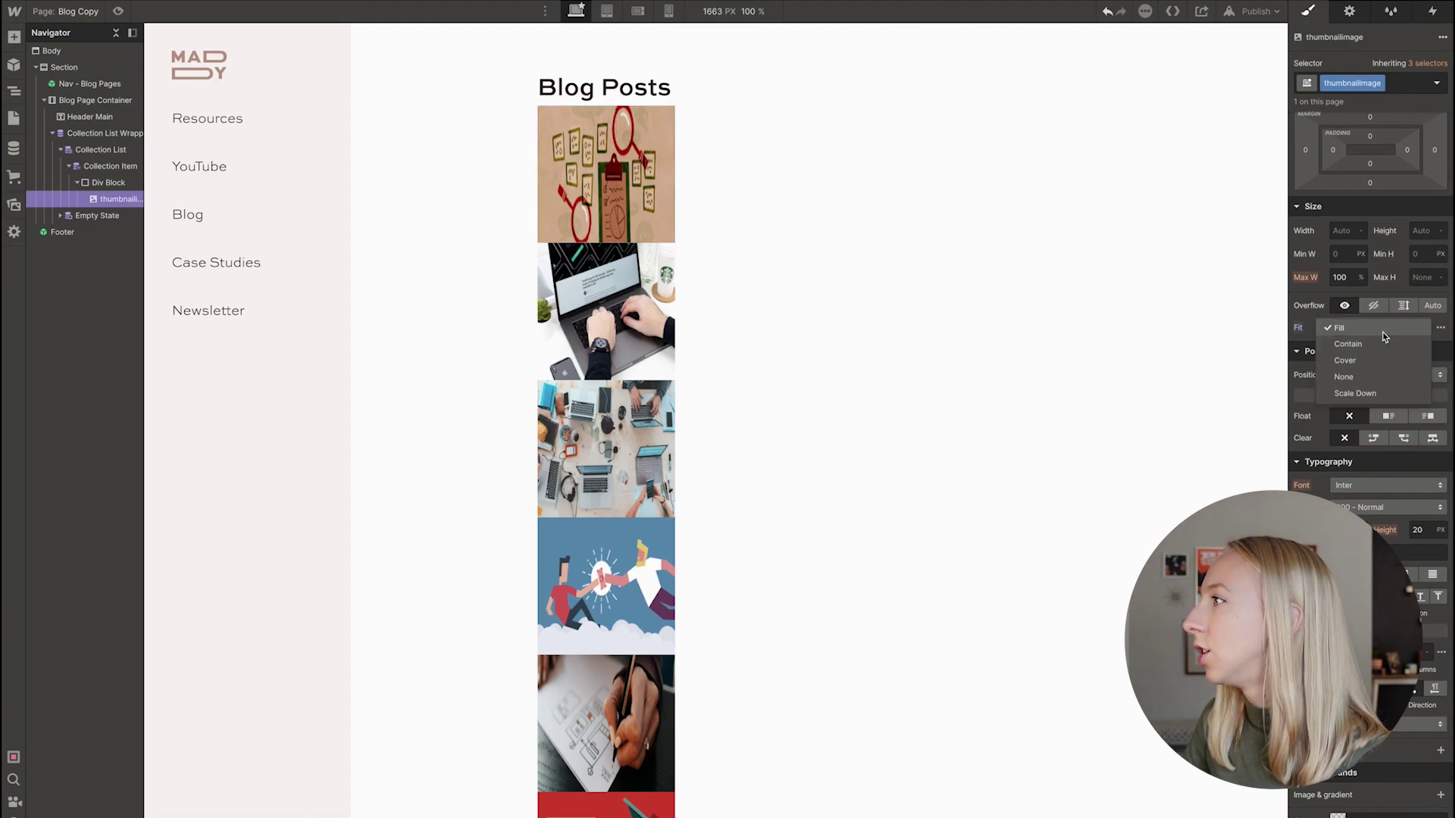
left_click(1361, 359)
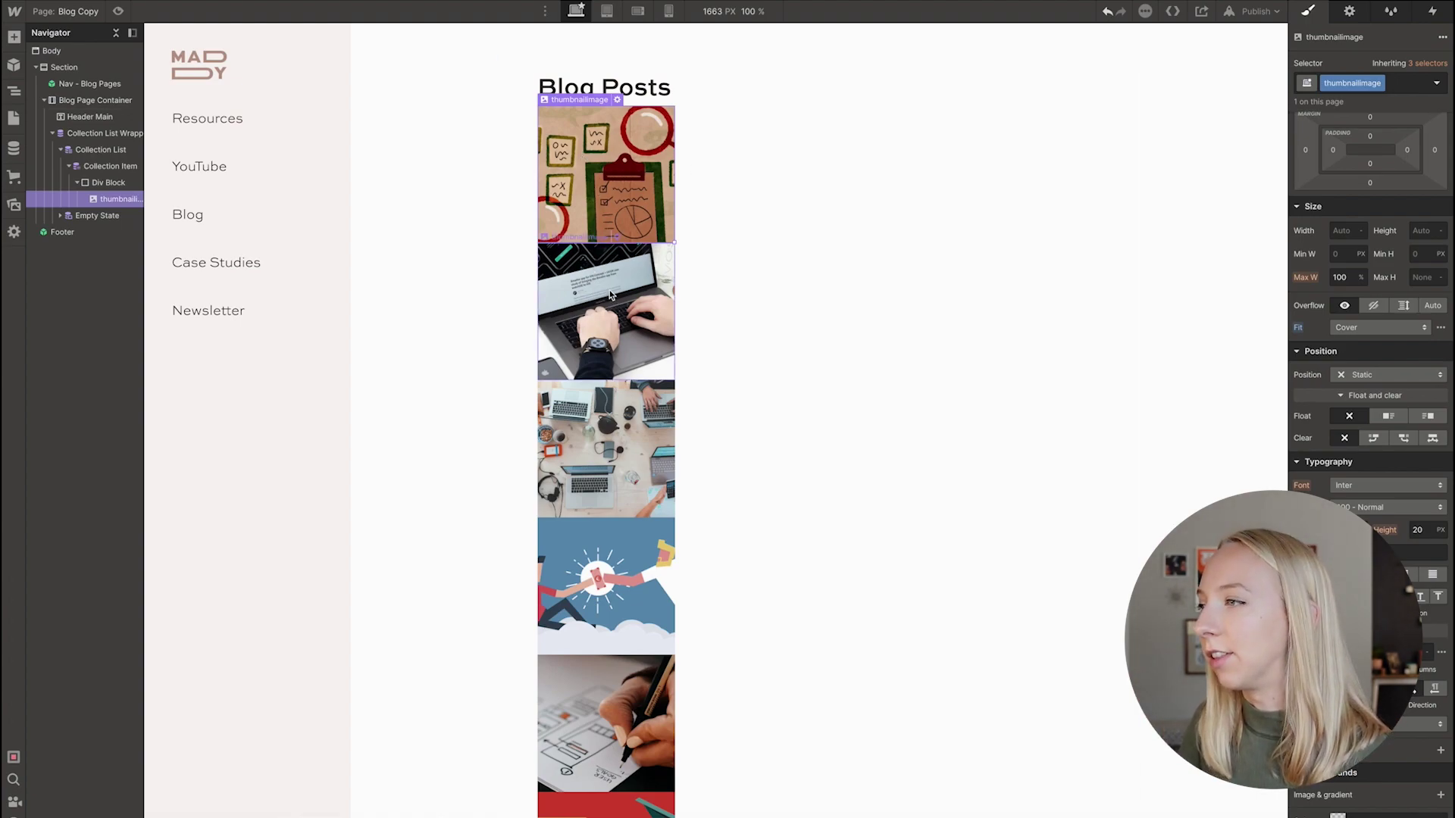
scroll(621, 322, "down", 1)
scroll(622, 322, "up", 1)
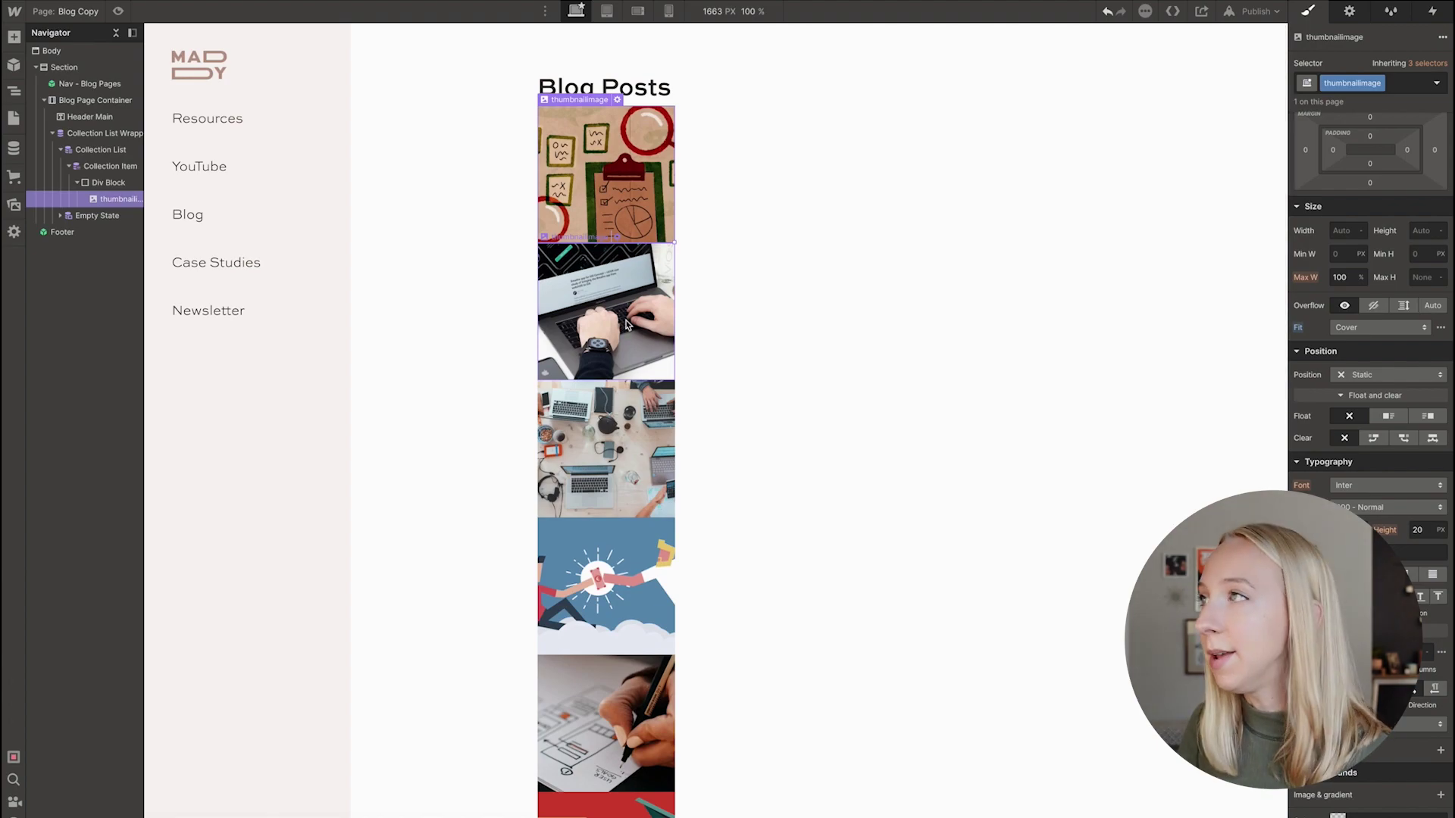
Resize the thumbnail image in Image Settings to 150 × 150 px.
left_click(617, 99)
double_click(599, 339)
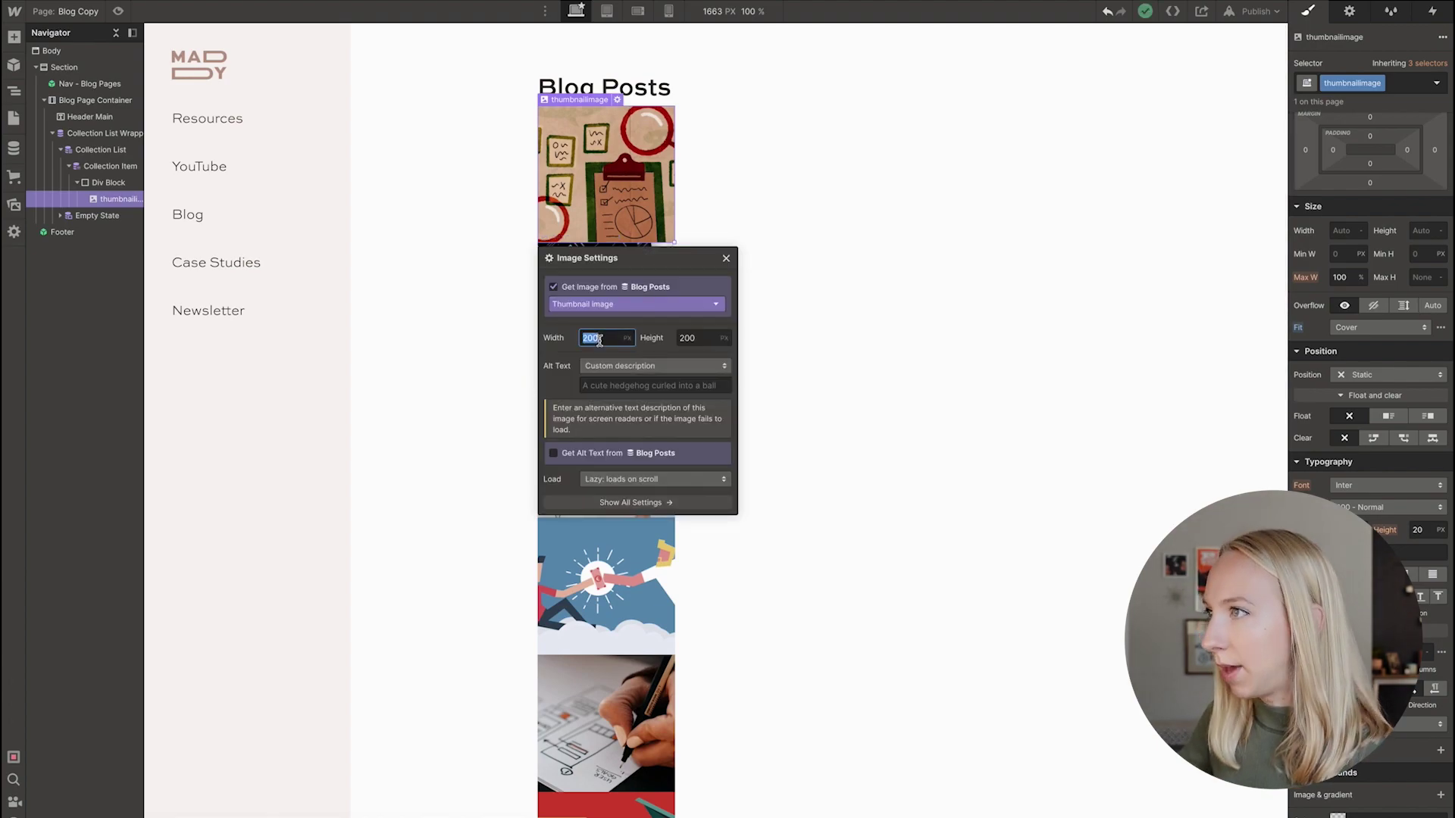
type("150")
double_click(702, 339)
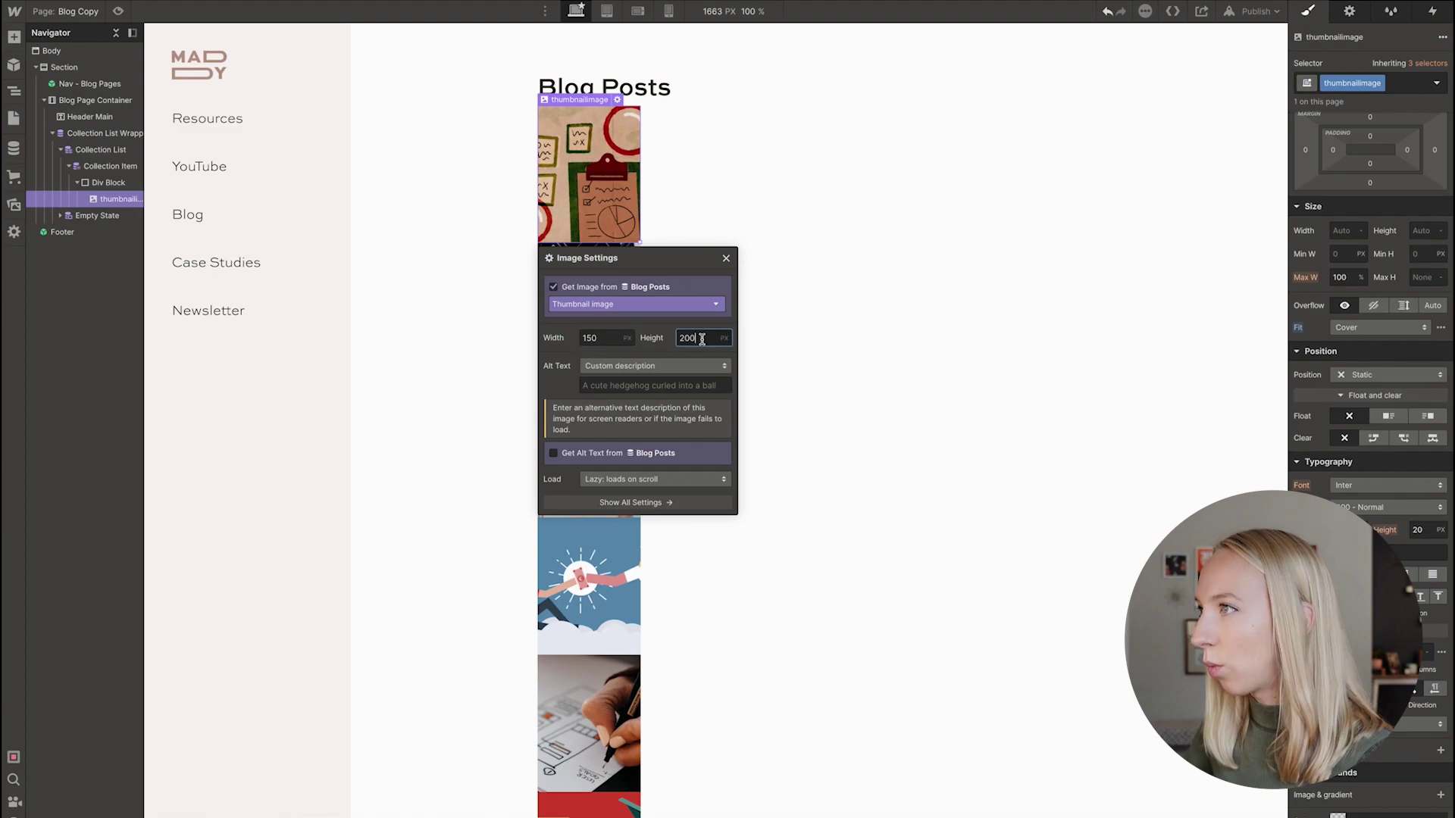
type("150")
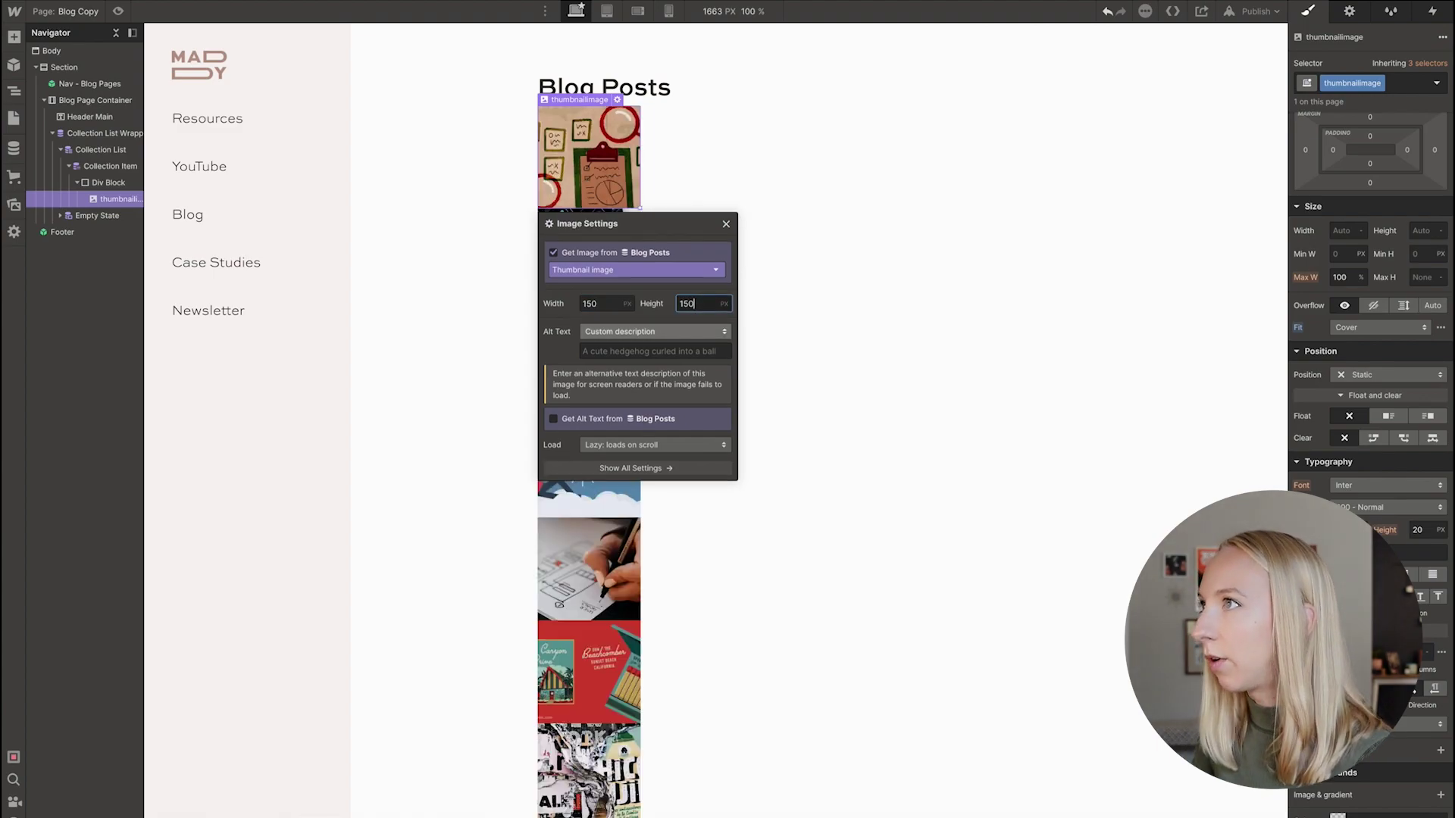
left_click(728, 222)
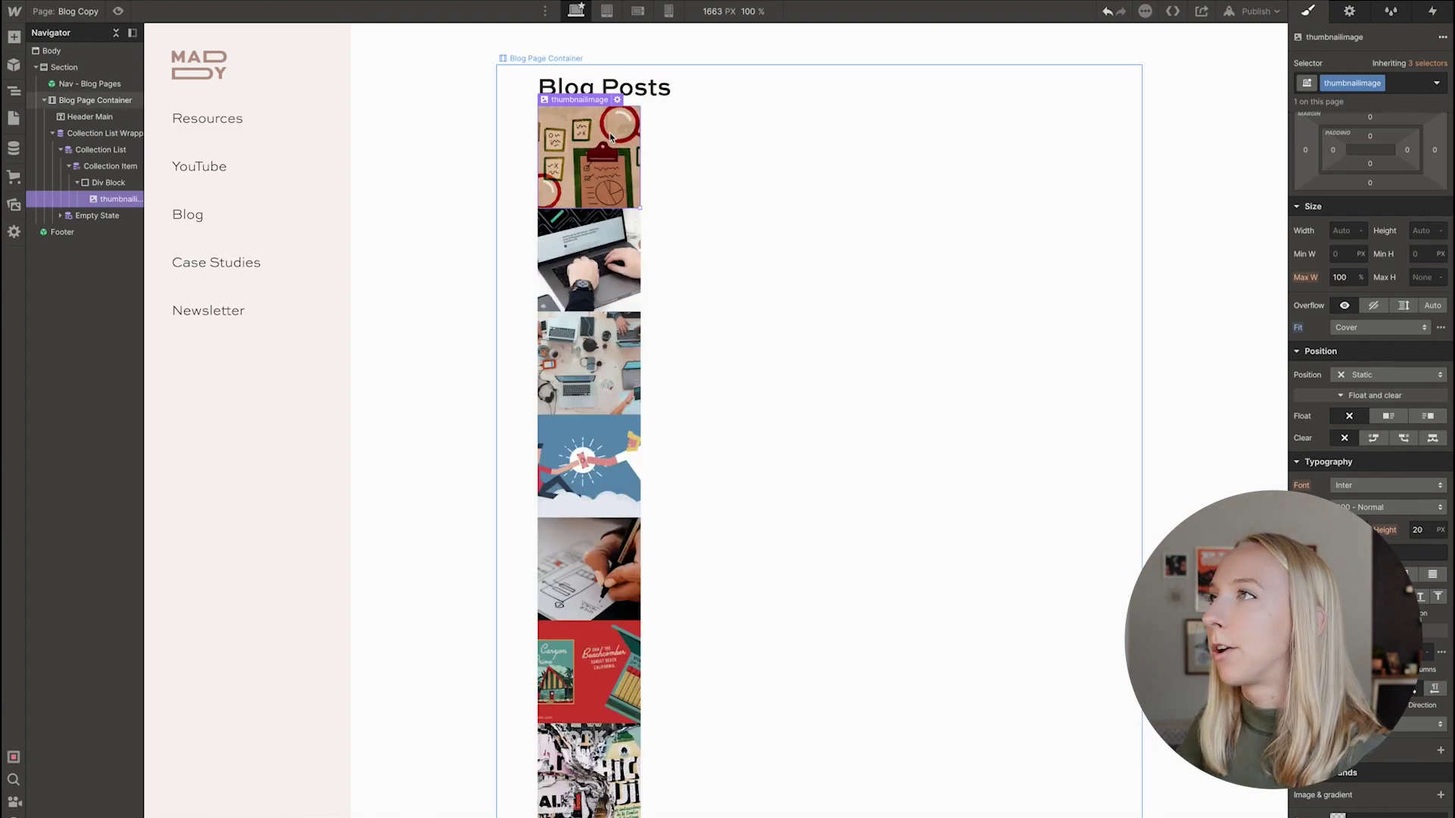
Add a Div Block after the thumbnail and set parent Div Block 17 to horizontal Flex.
left_click(13, 38)
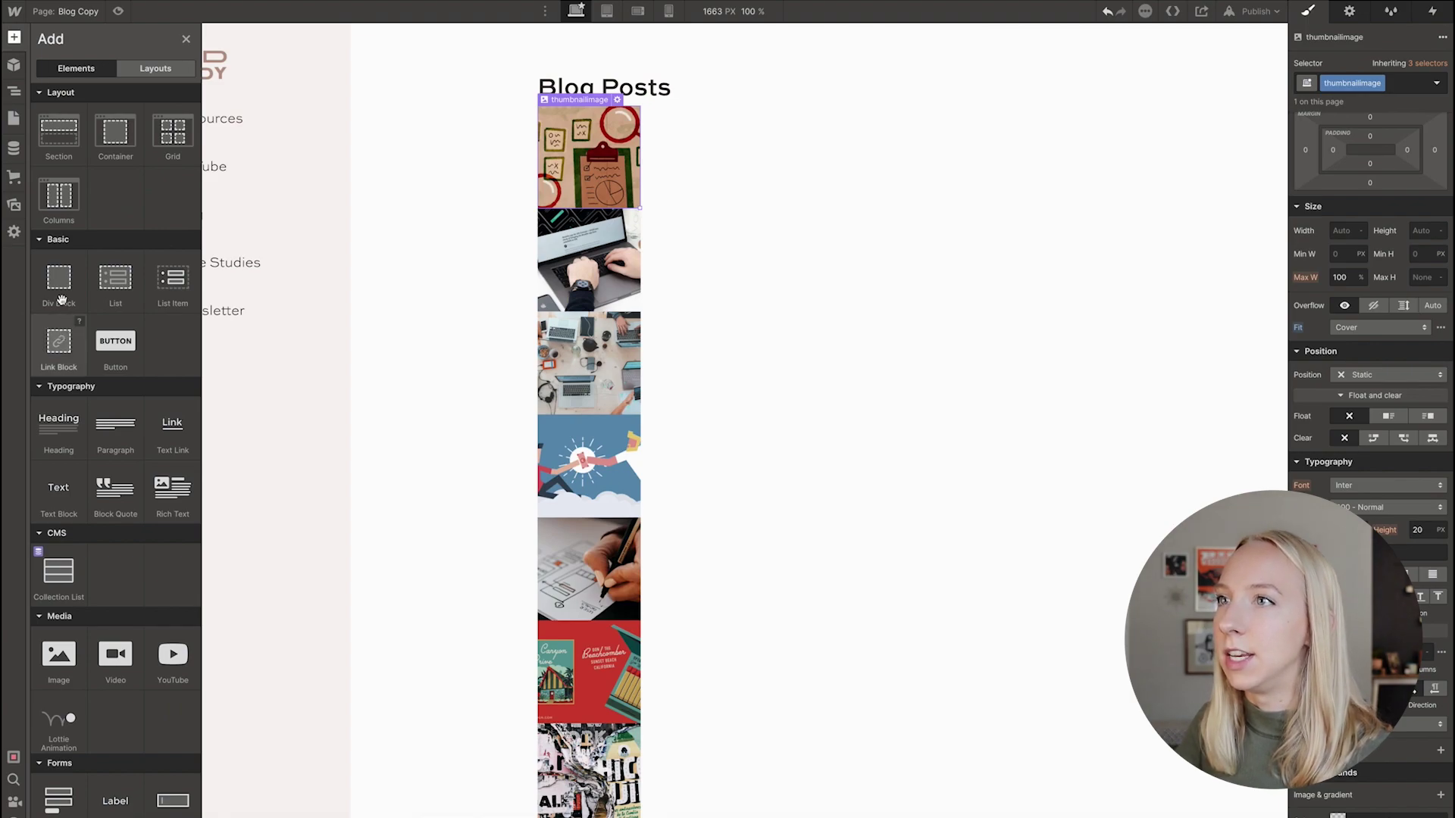
left_click_drag(59, 288, 632, 172)
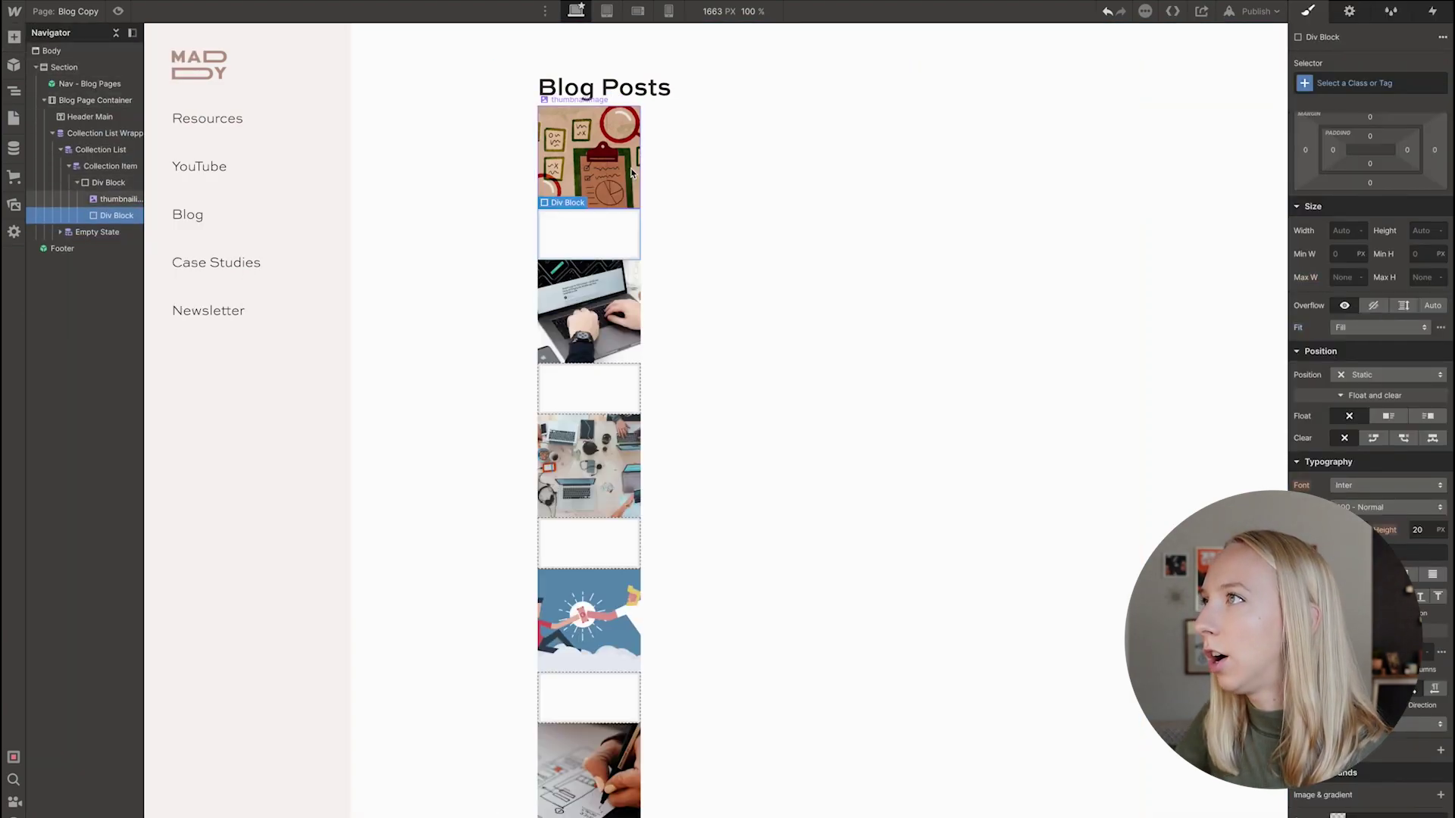
left_click(104, 186)
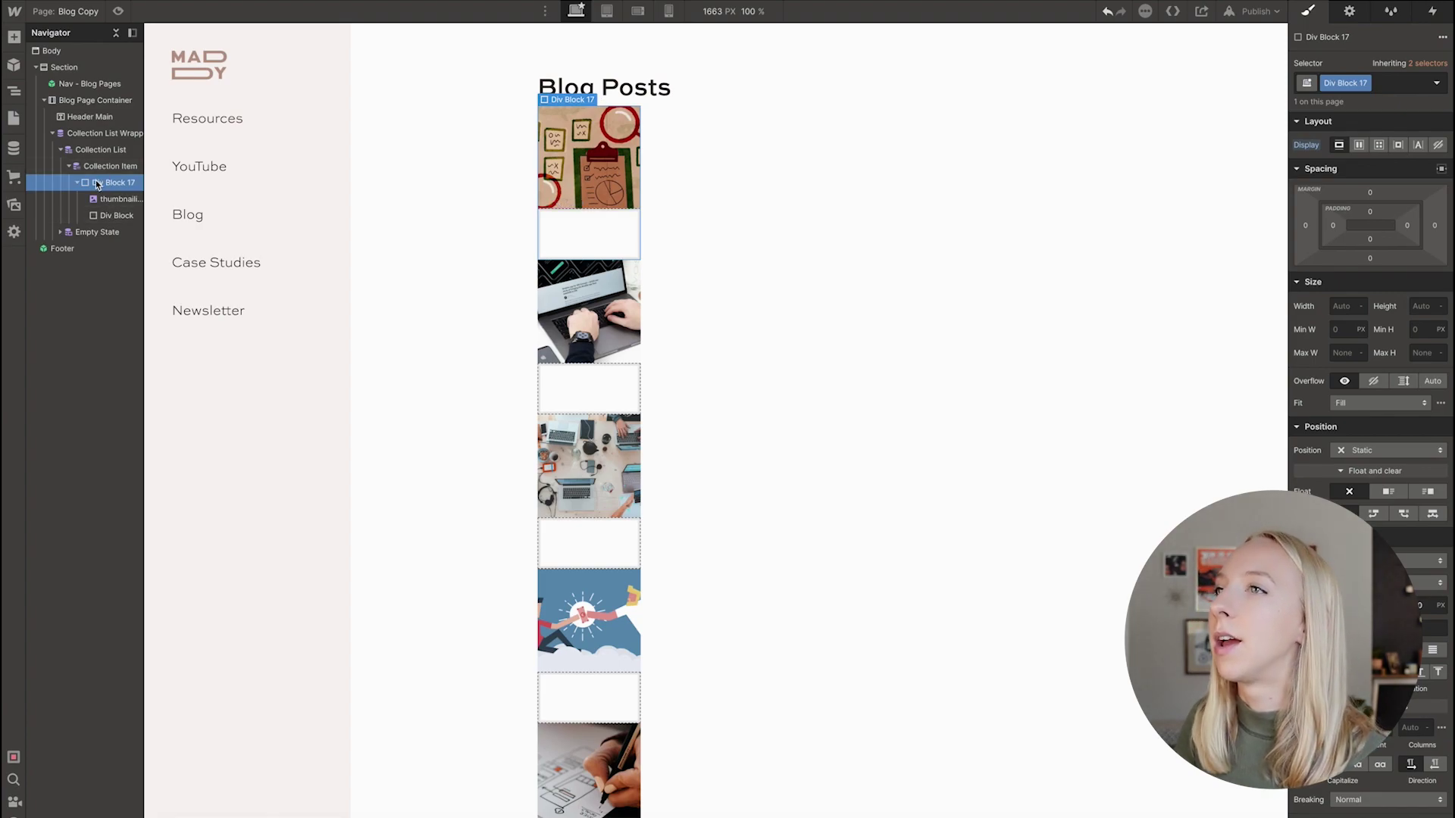
left_click(1360, 145)
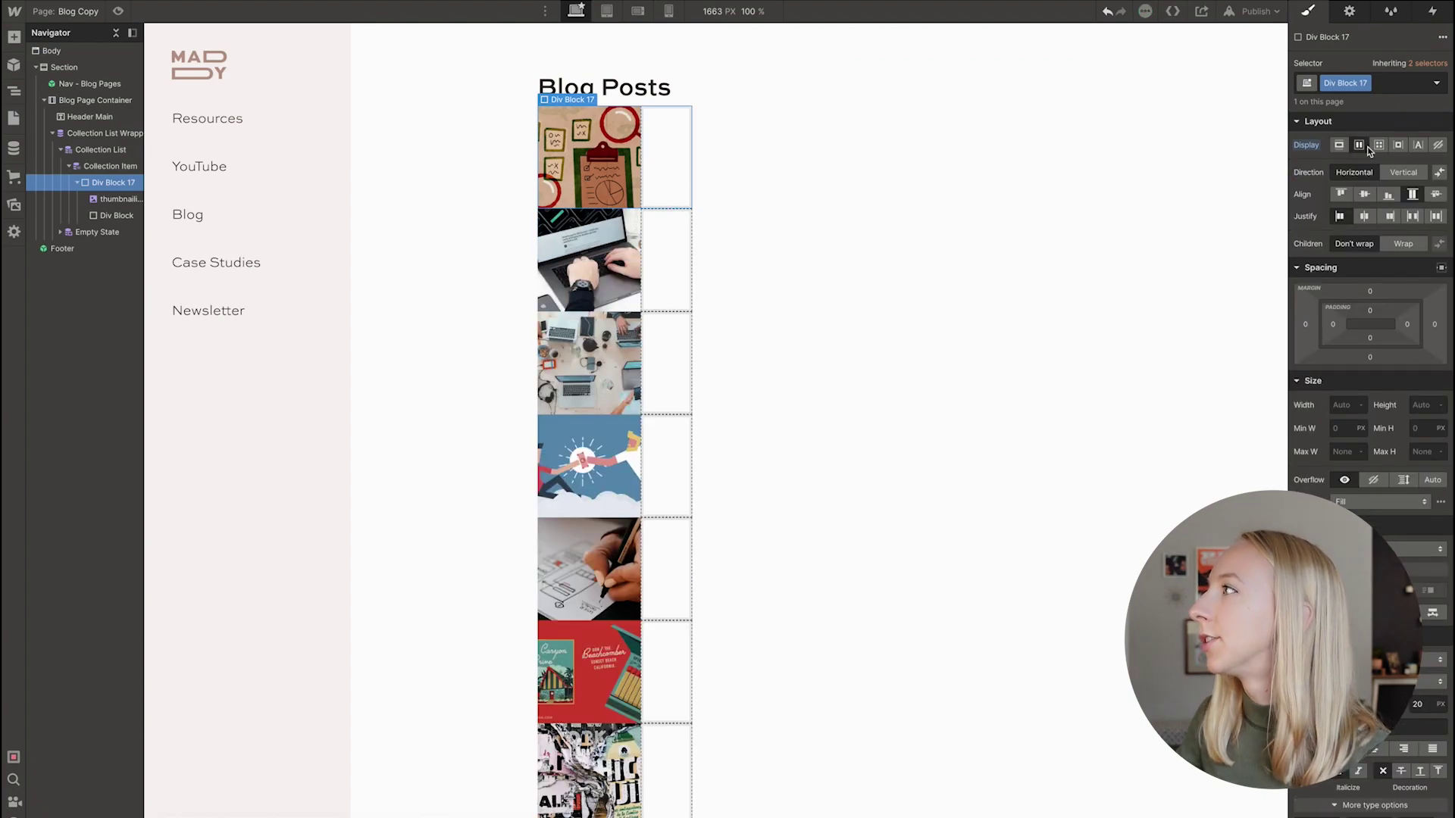
left_click(1355, 173)
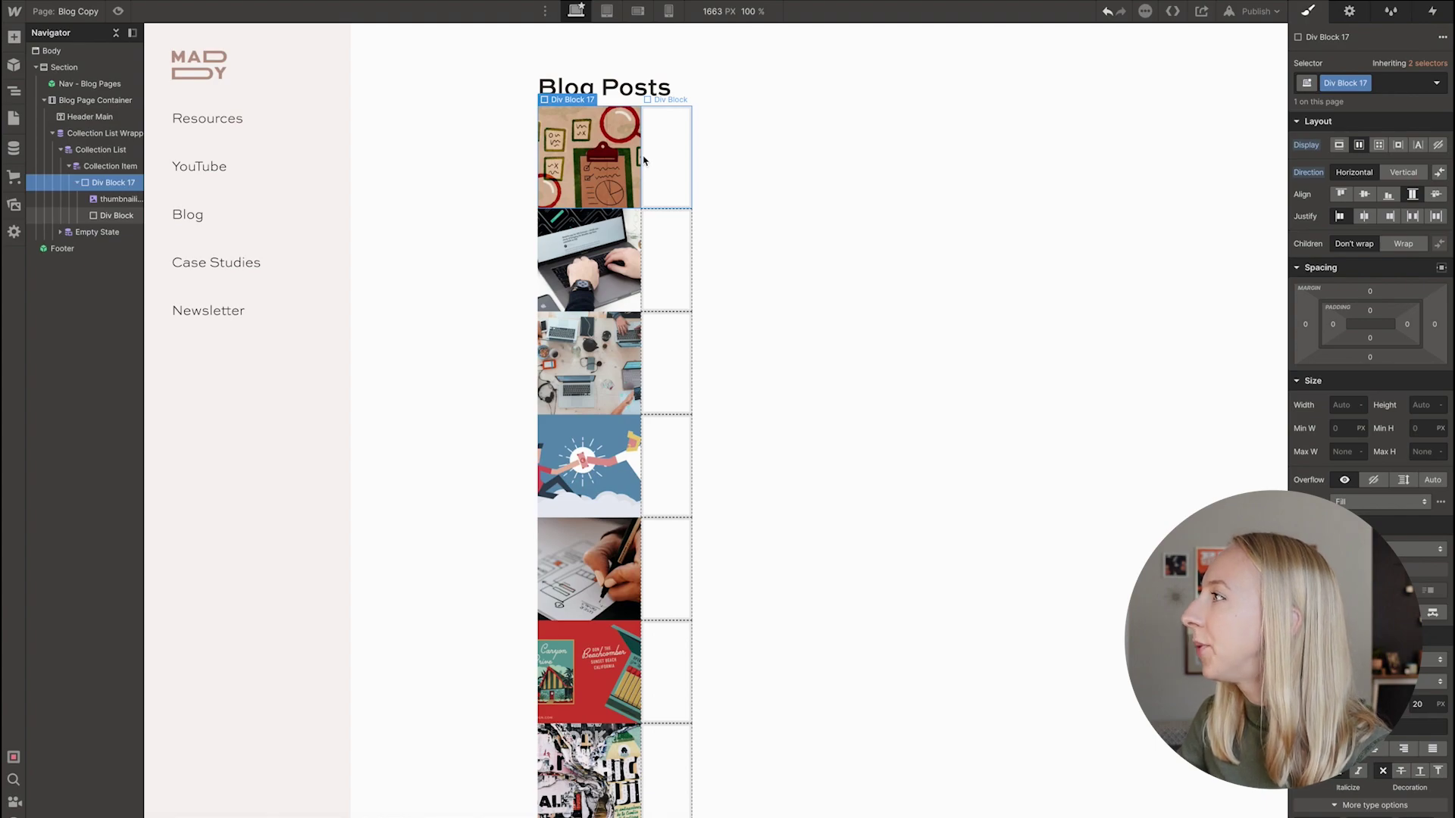
Give the new div block beside the thumbnail a 10 px left margin.
left_click(665, 177)
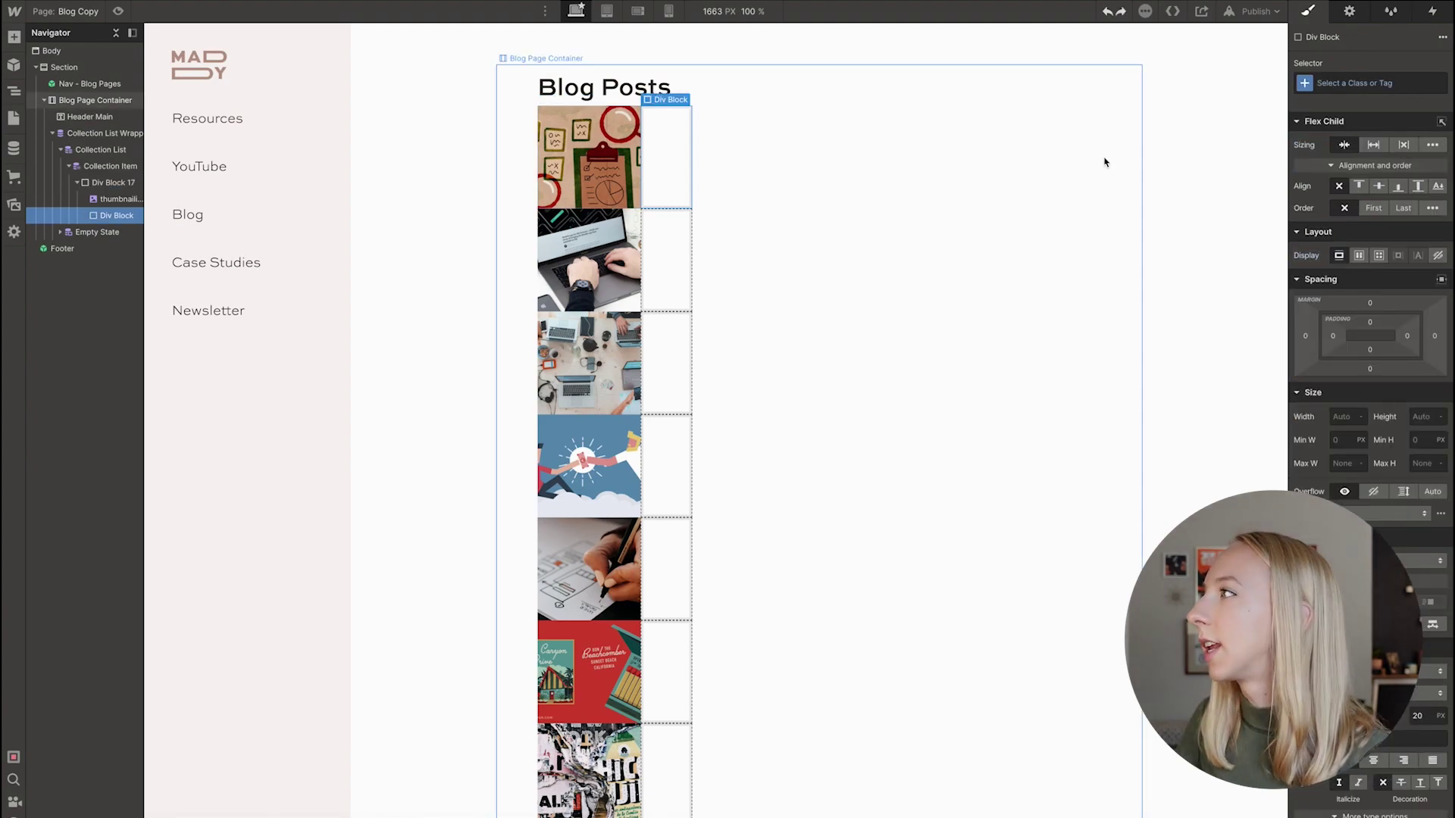
left_click(1306, 338)
type("10")
key("Return")
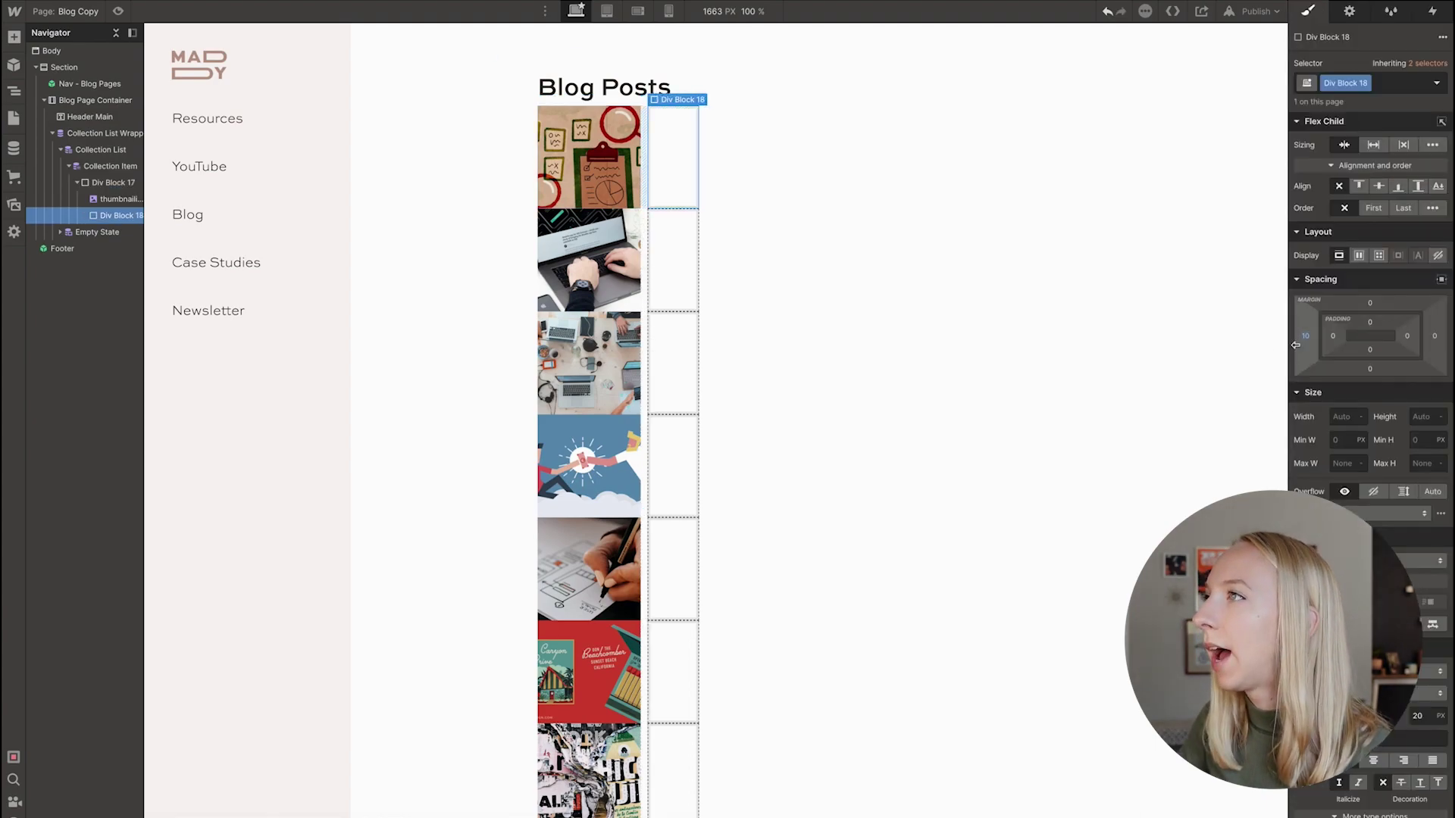
Add an H4 heading in Div Block 18 beside the thumbnail, bound to the Blog Posts Name field.
left_click(14, 37)
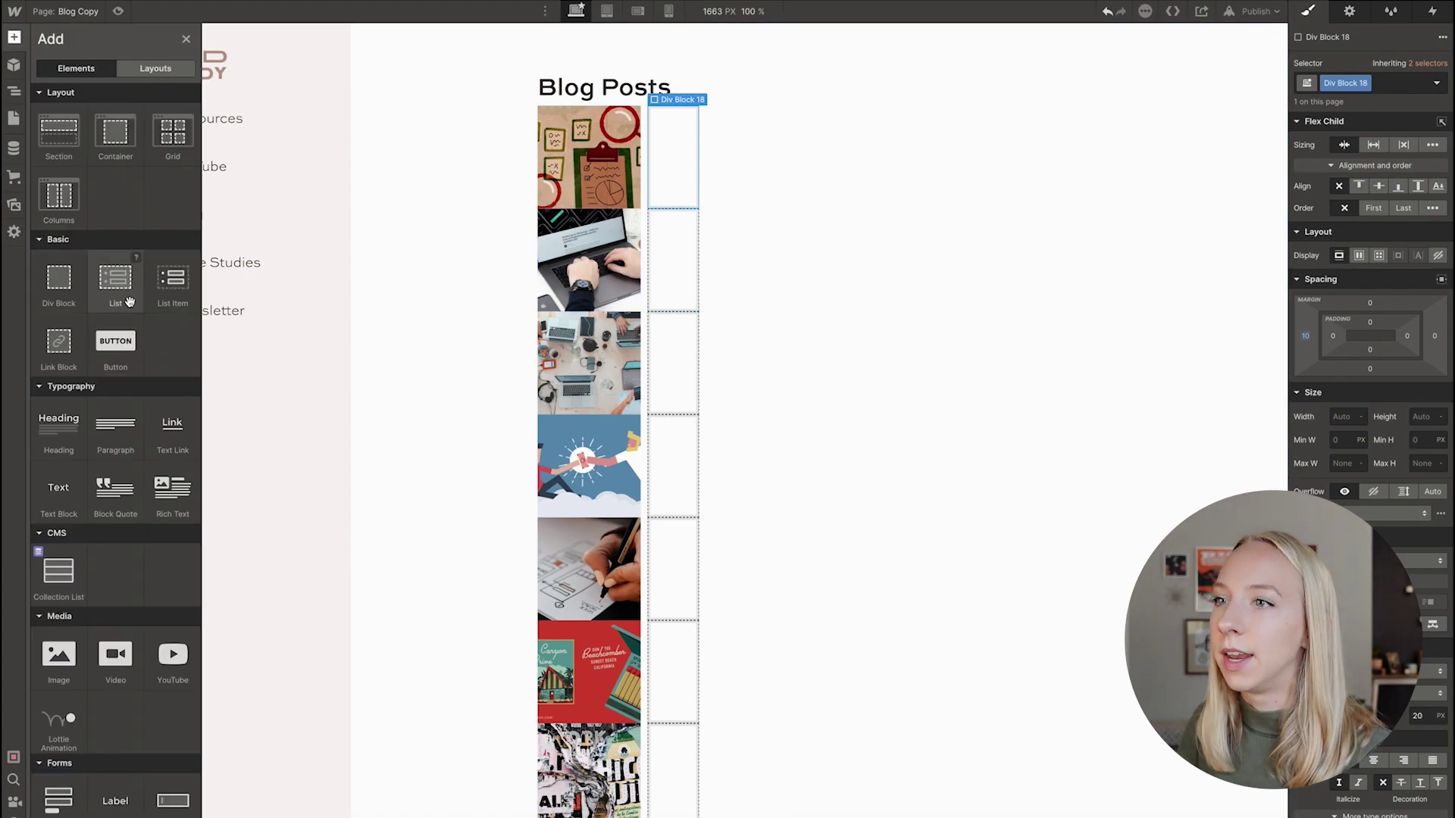
left_click_drag(58, 424, 679, 156)
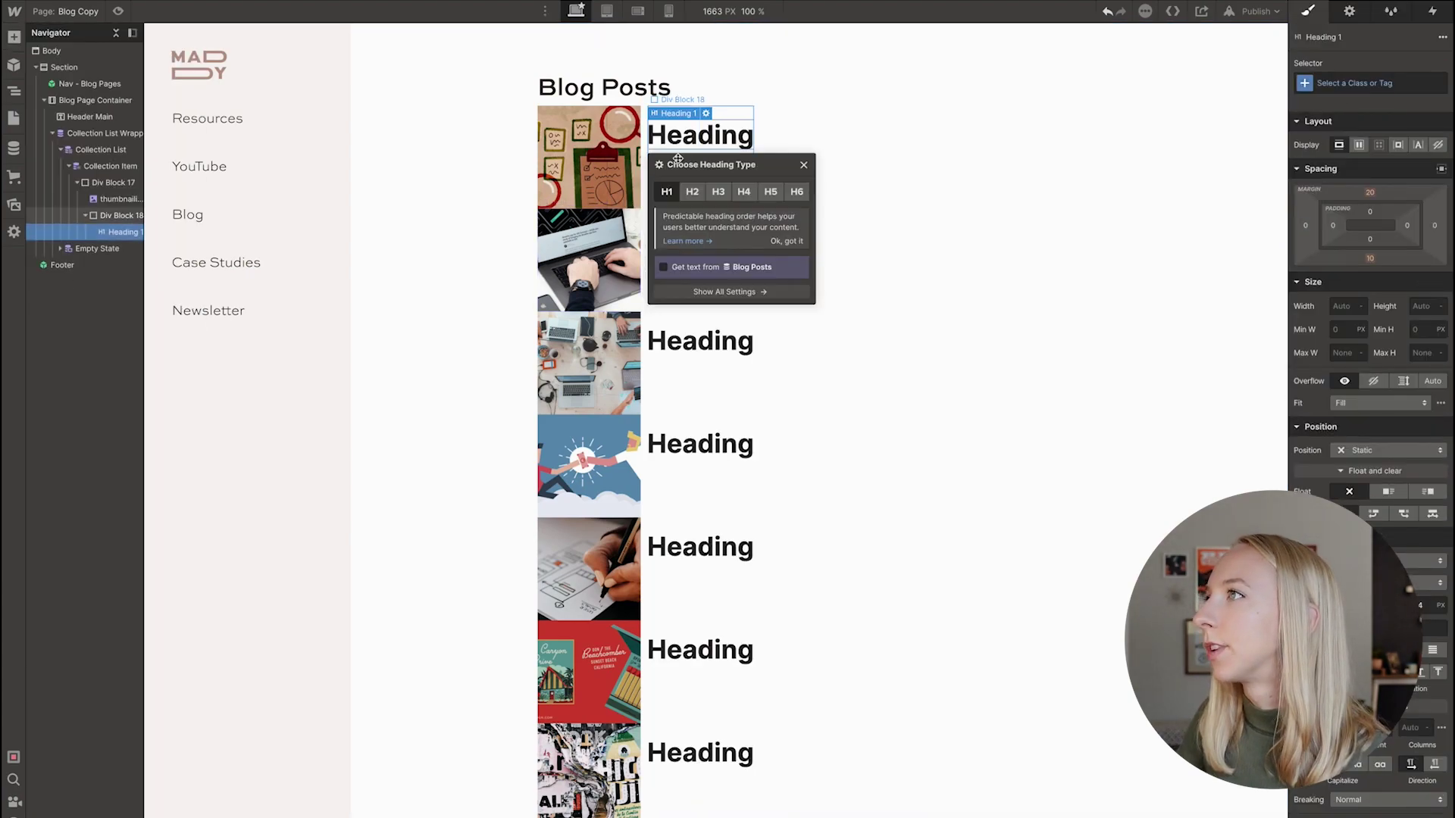
left_click(743, 192)
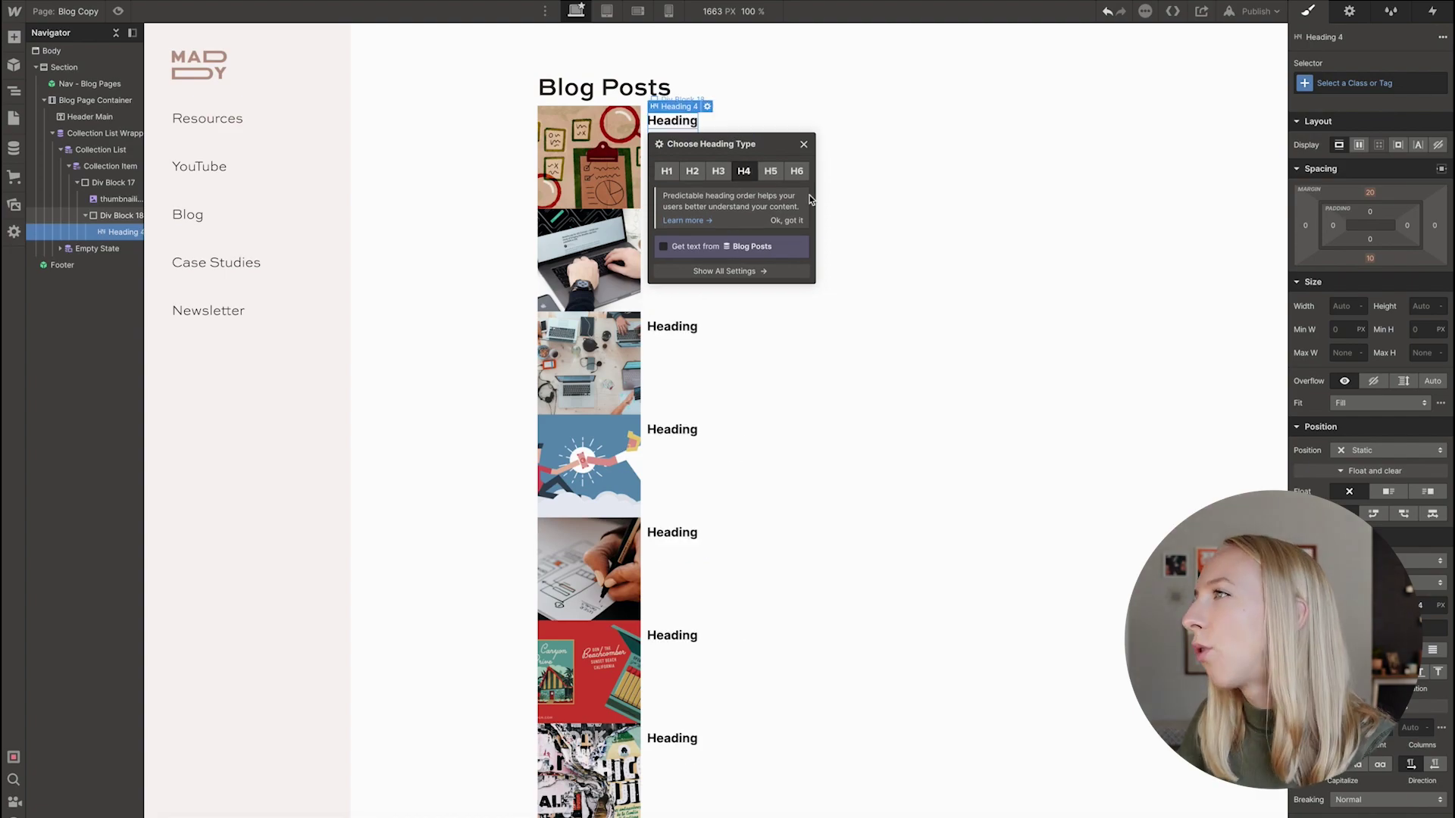
left_click(664, 246)
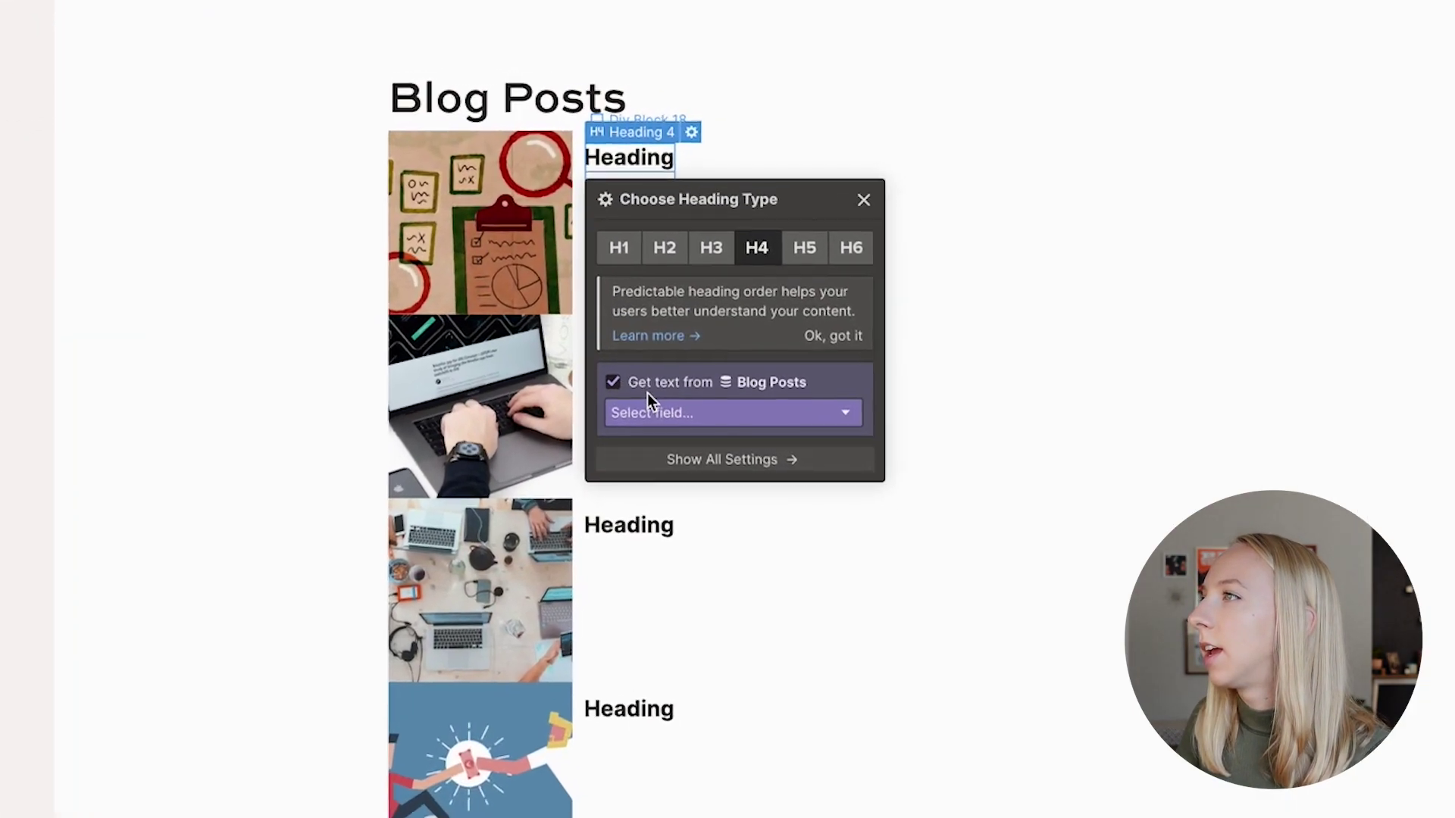
left_click(689, 257)
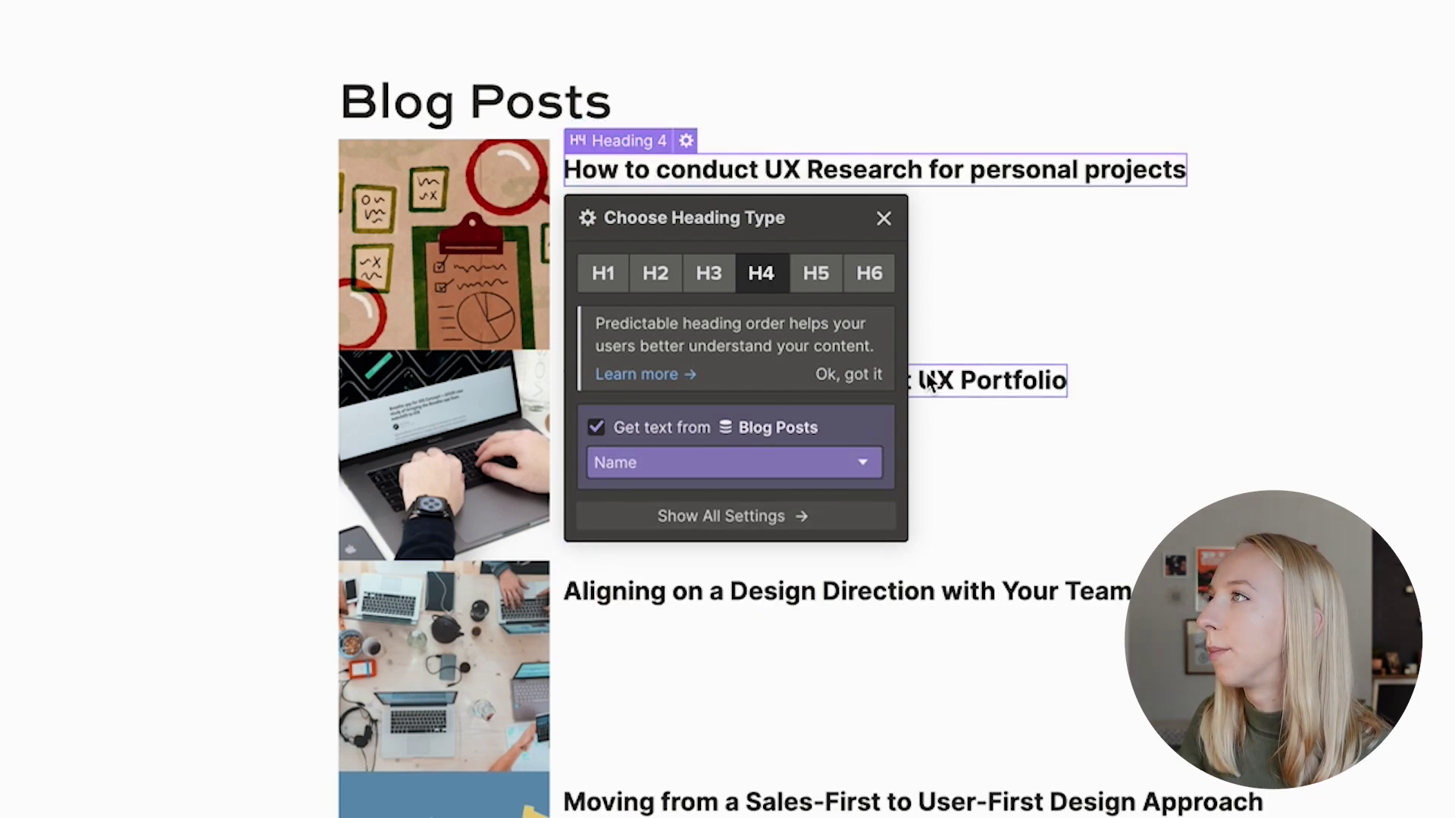
left_click(814, 274)
left_click(717, 276)
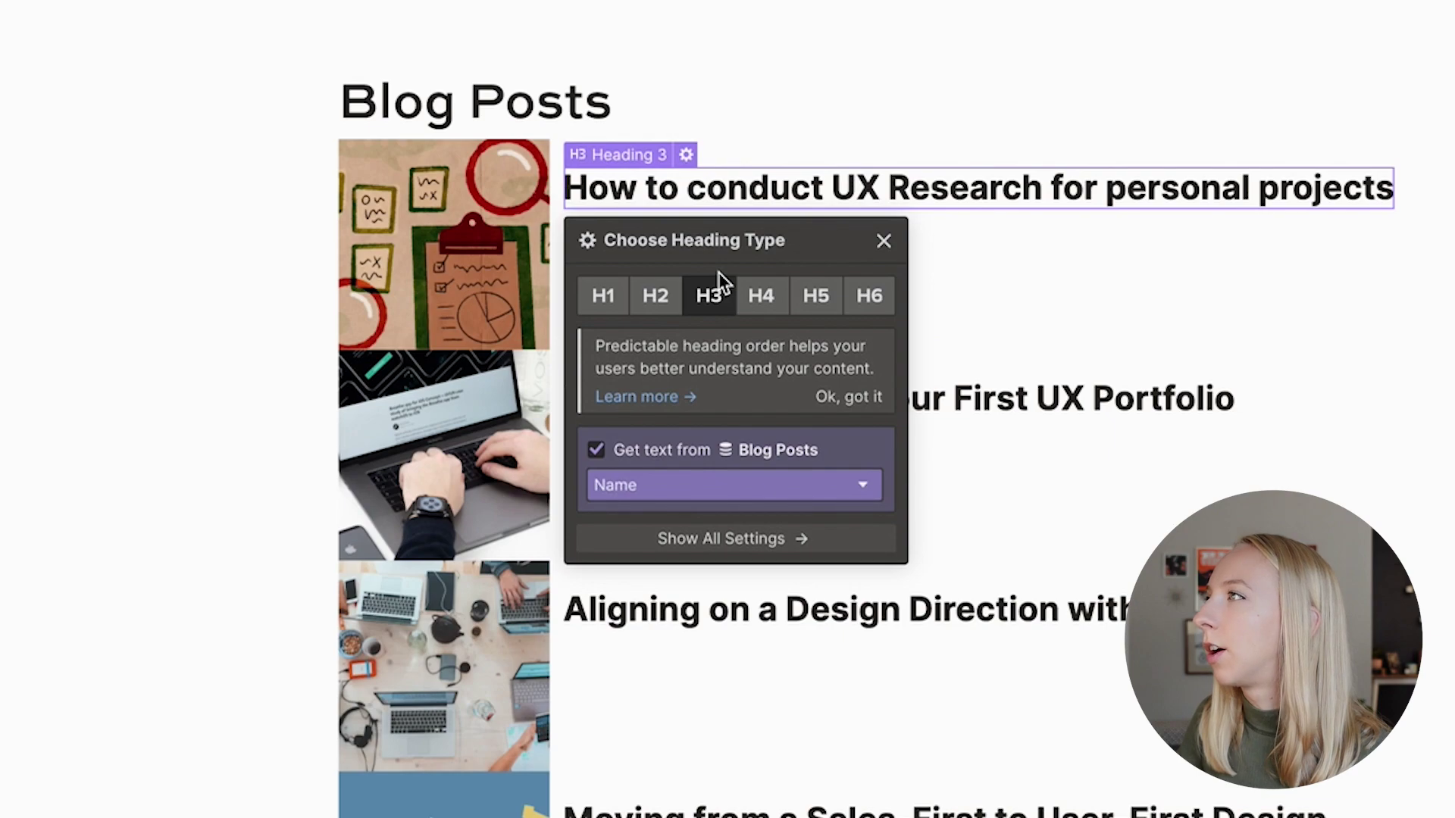
left_click(762, 292)
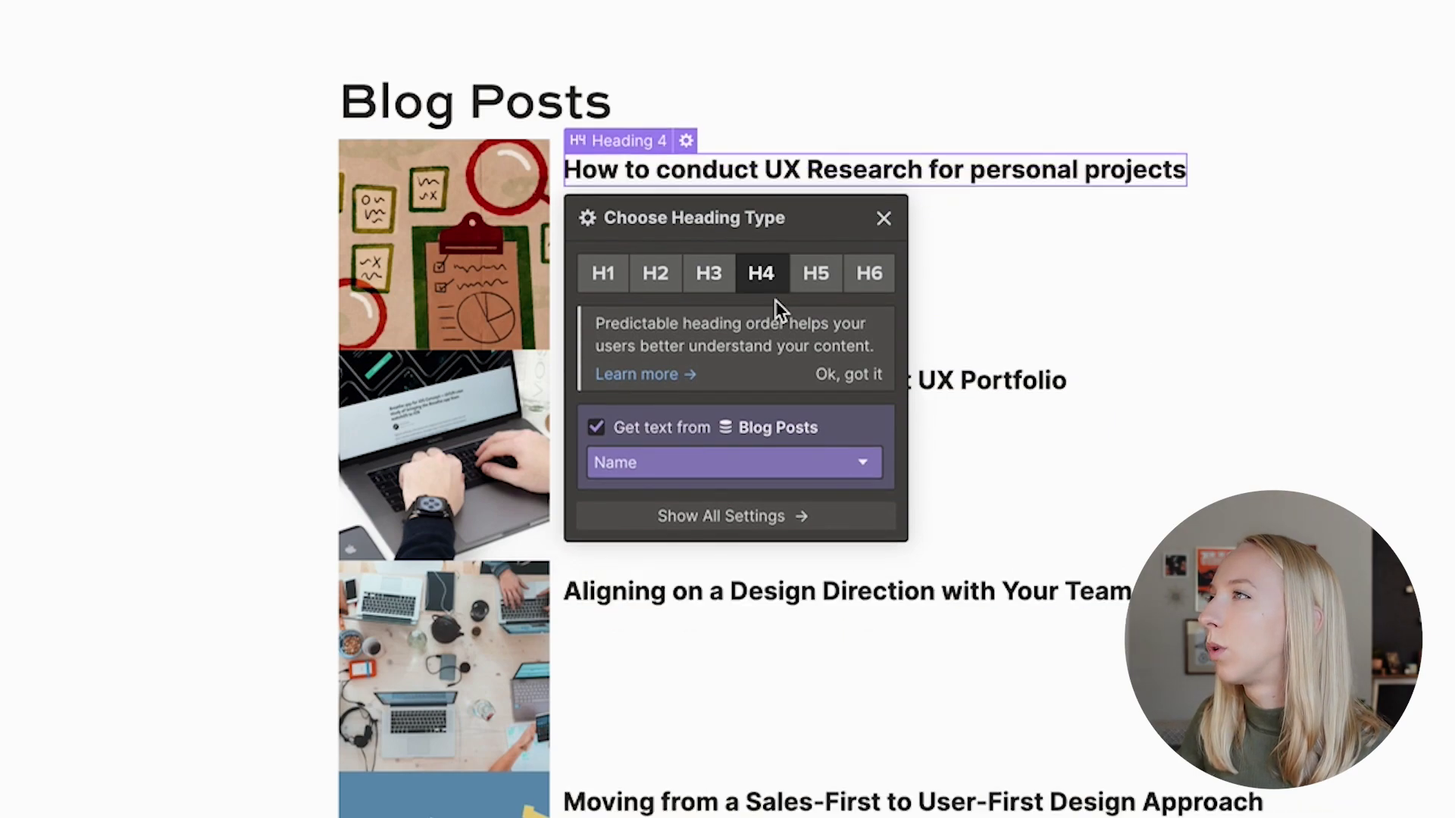
left_click(884, 218)
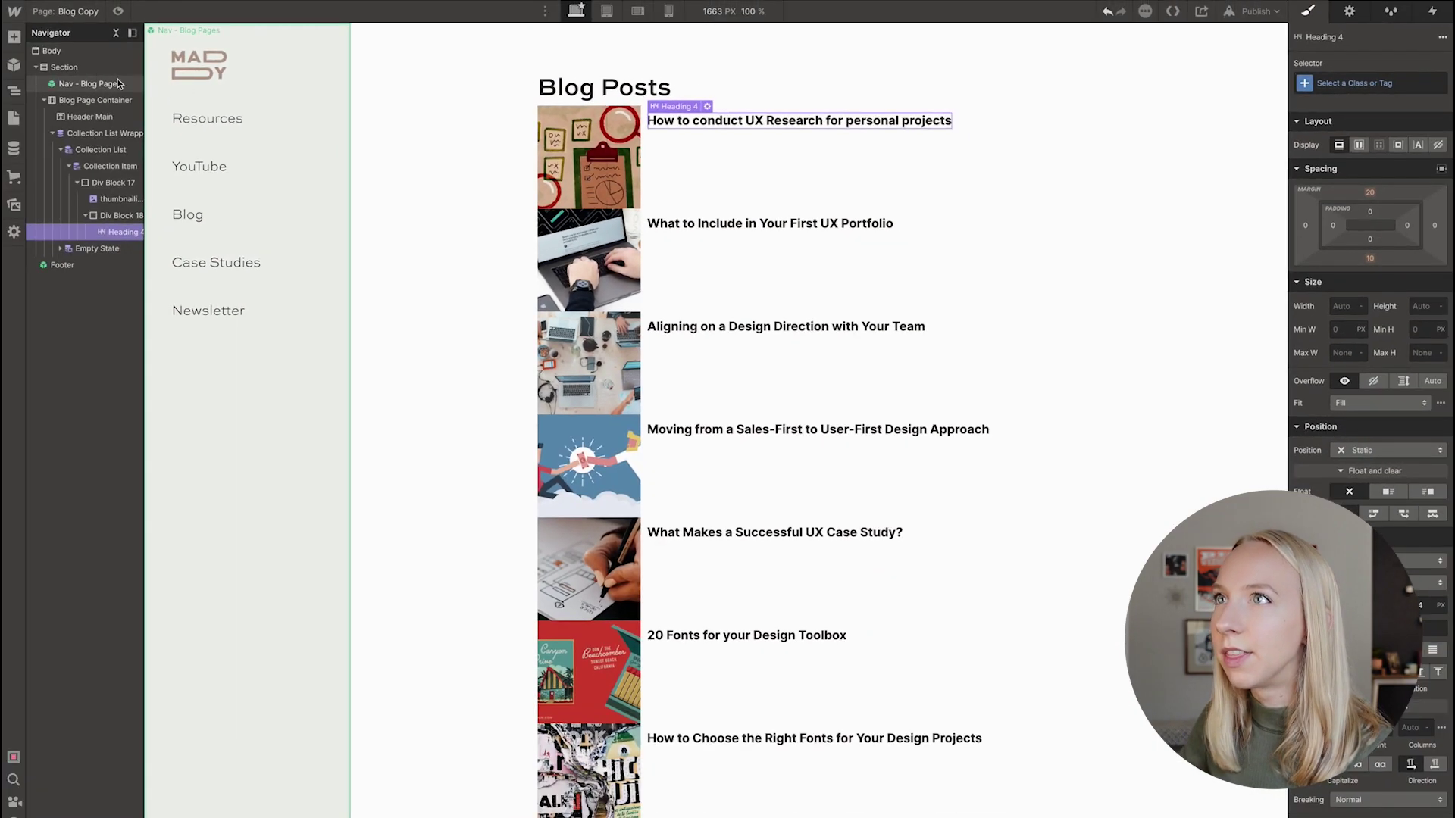
Add a Paragraph under the post title, bound to the Blog Posts Post Summary field.
left_click(14, 36)
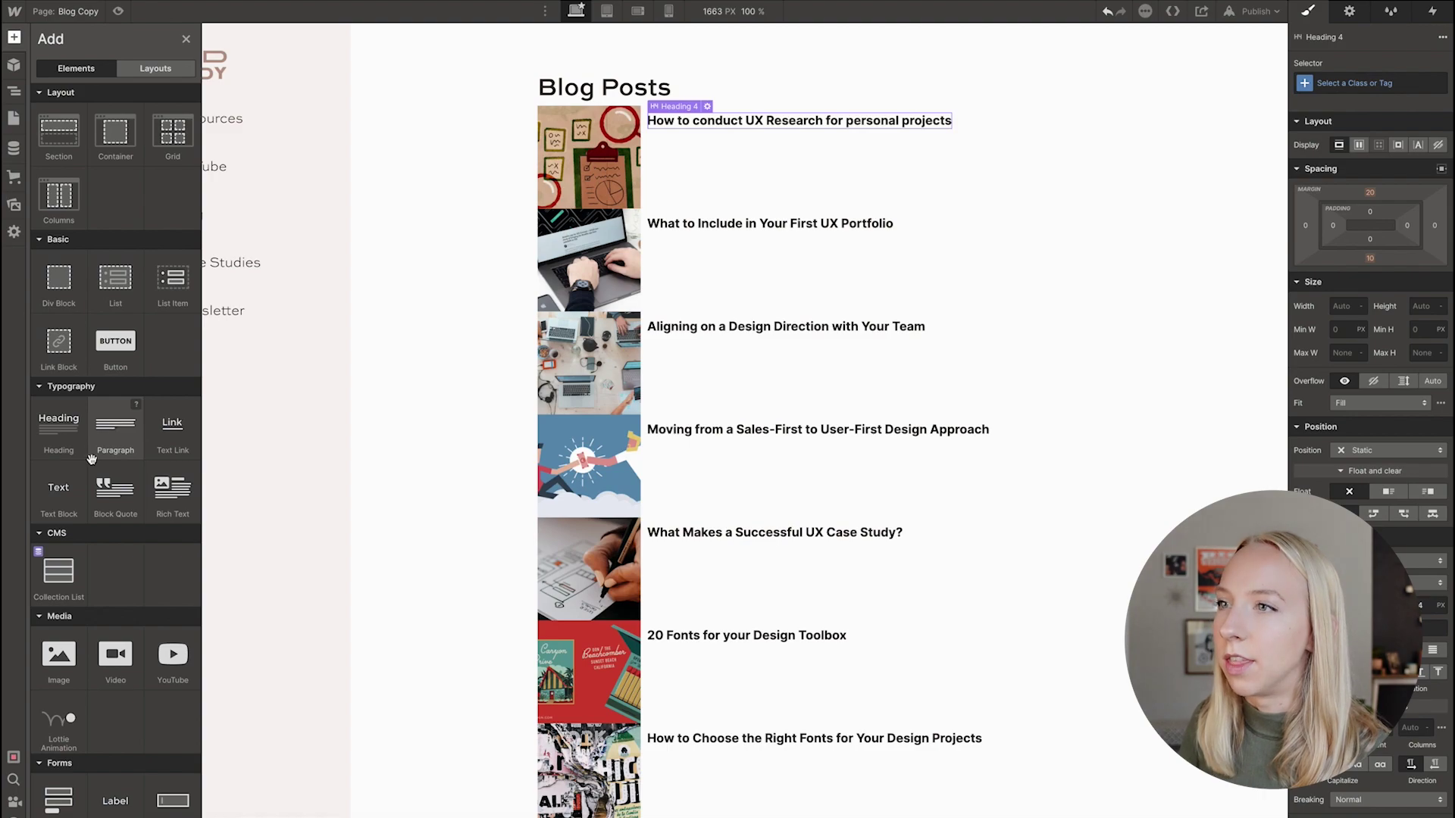
left_click_drag(106, 425, 708, 154)
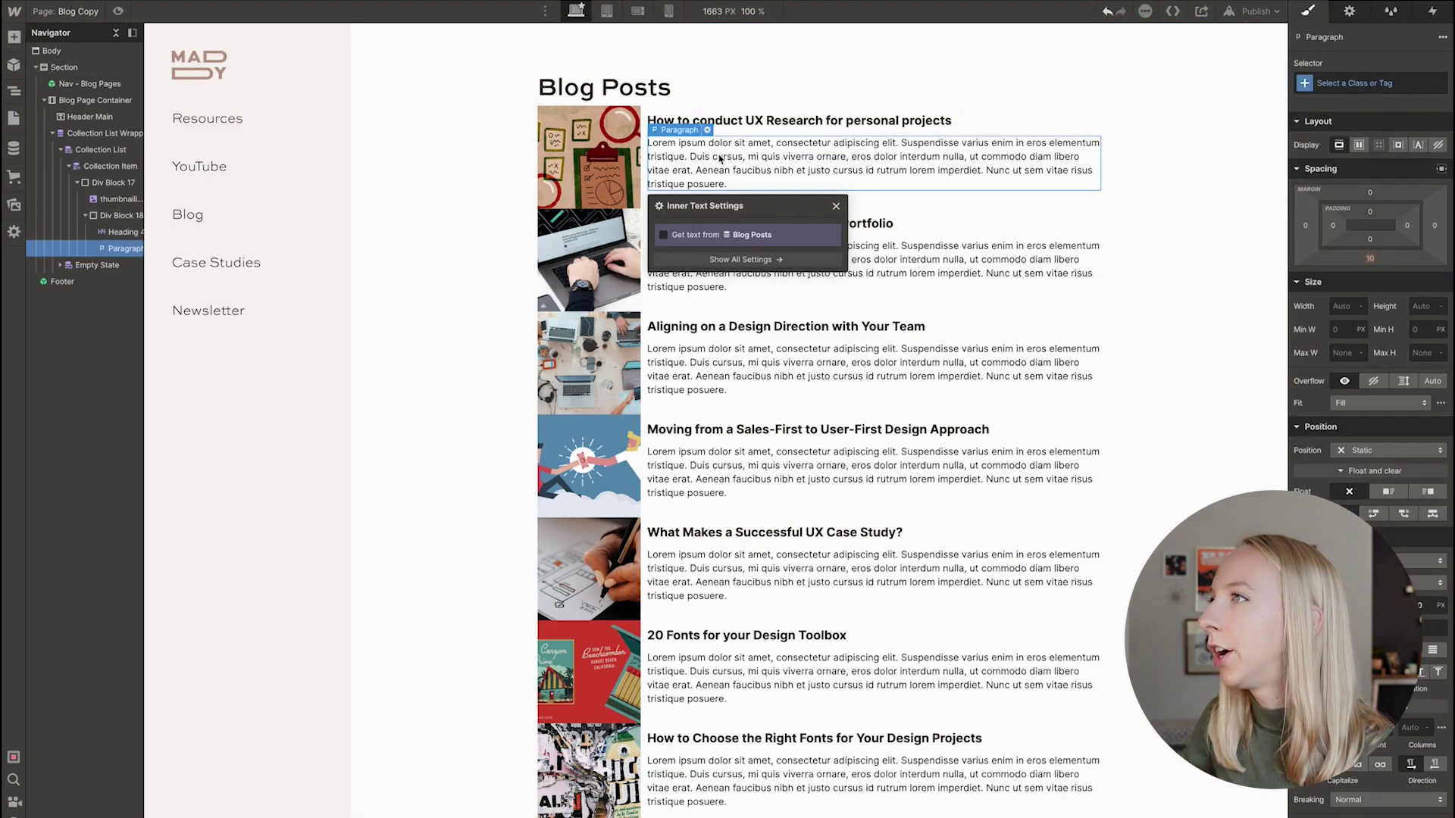
left_click(664, 236)
left_click(746, 252)
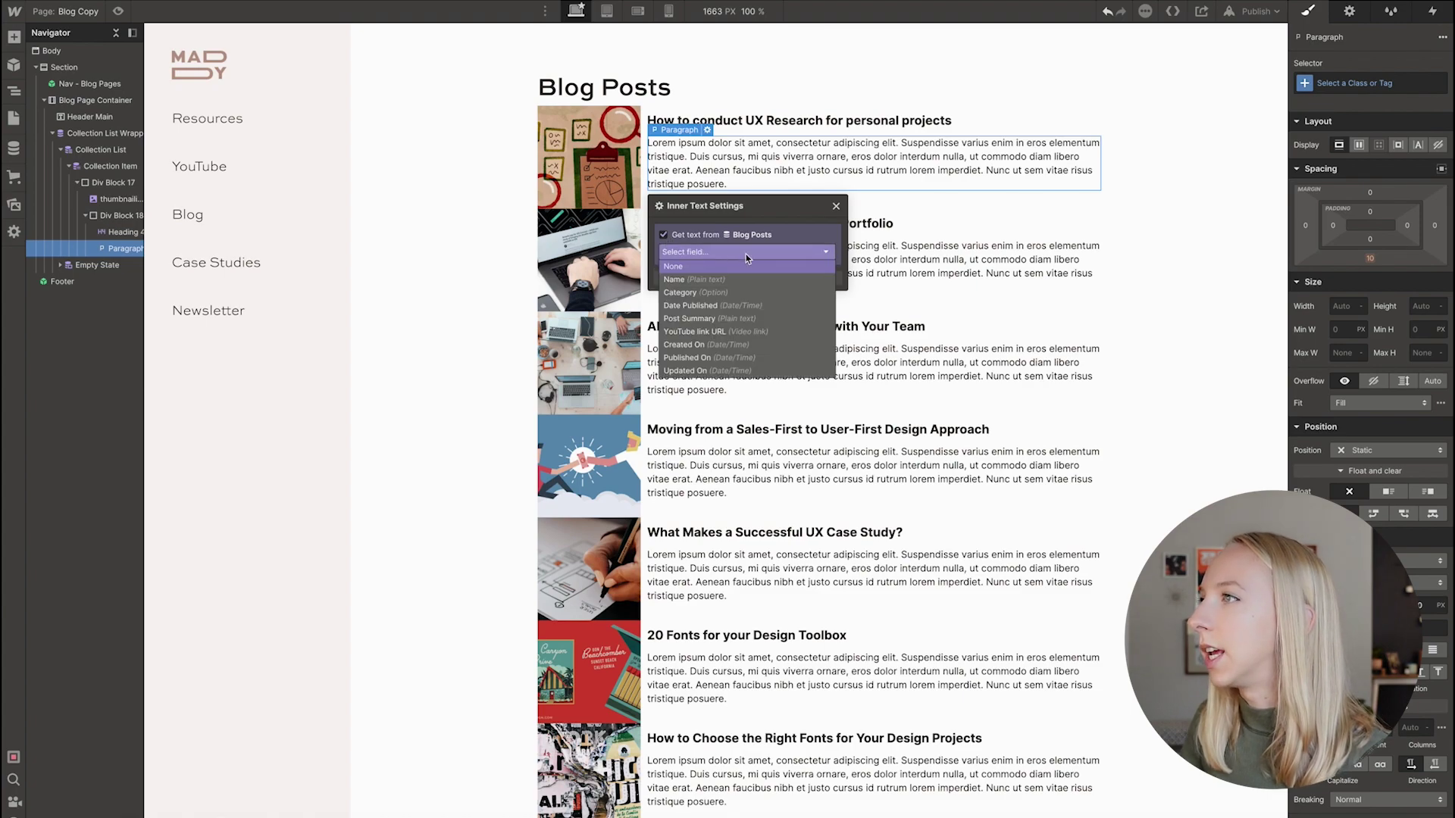
left_click(729, 317)
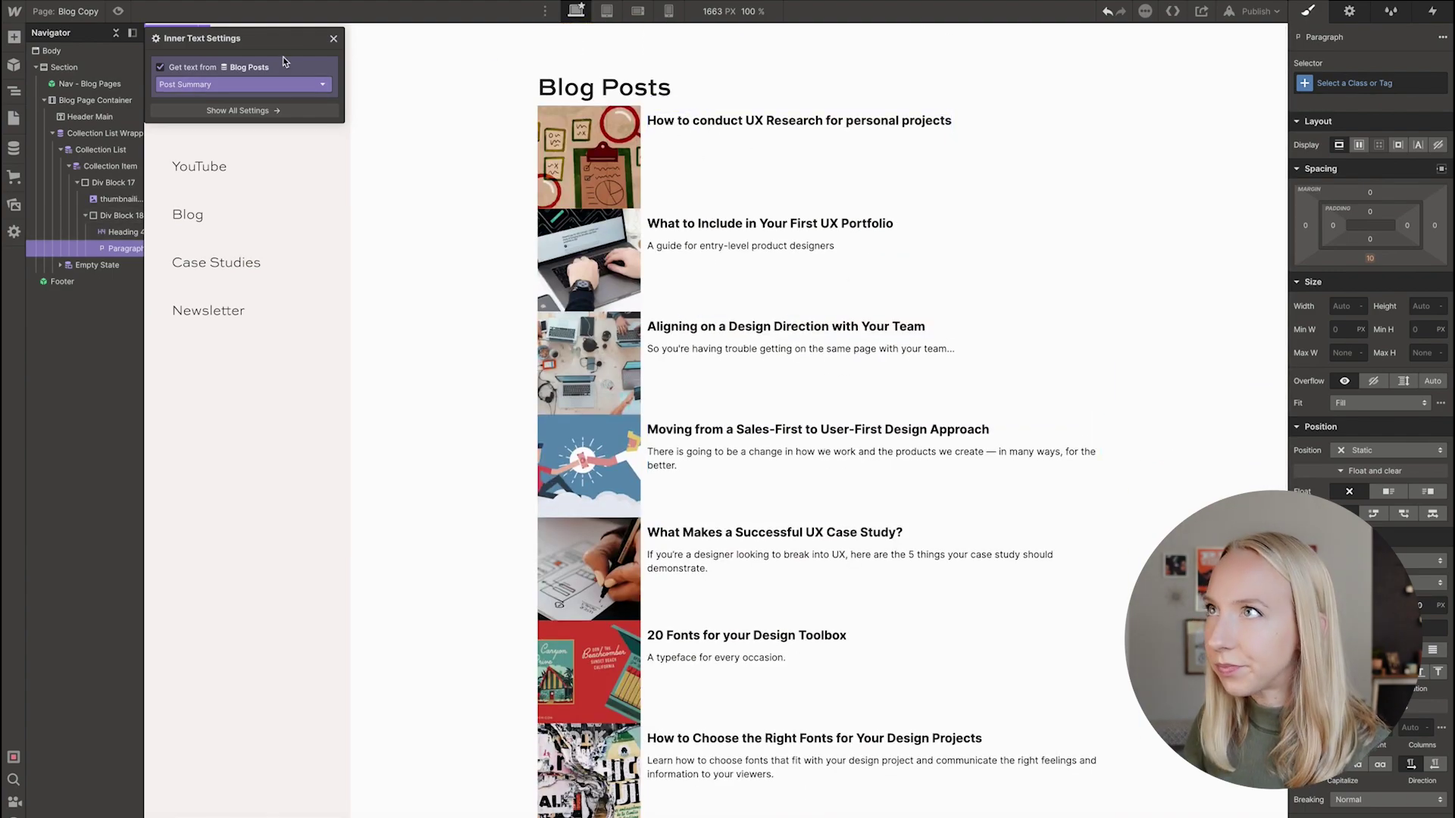
left_click(333, 39)
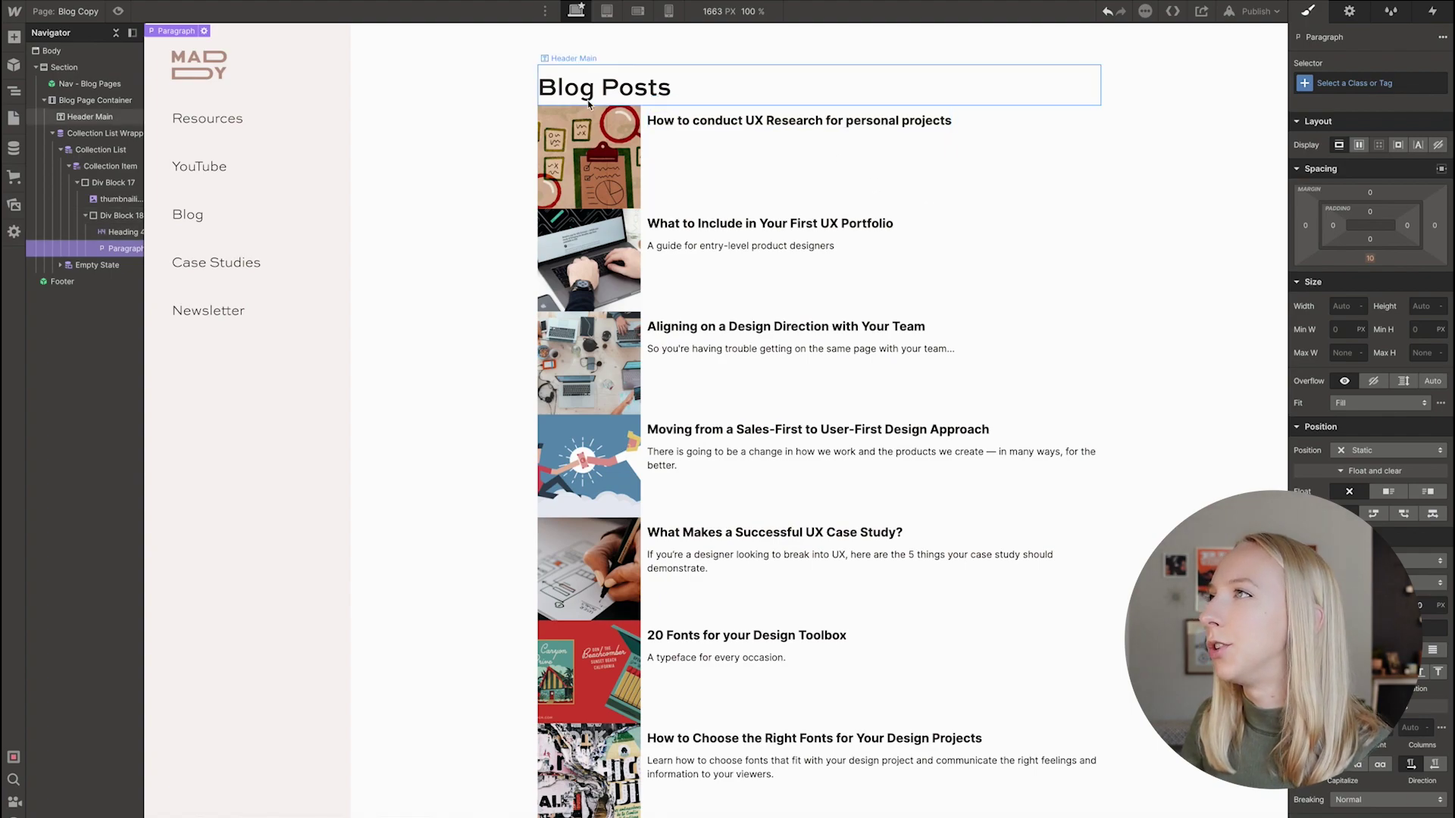
Select Div Block 17, set its Align to center and its width to 80%.
left_click(645, 276)
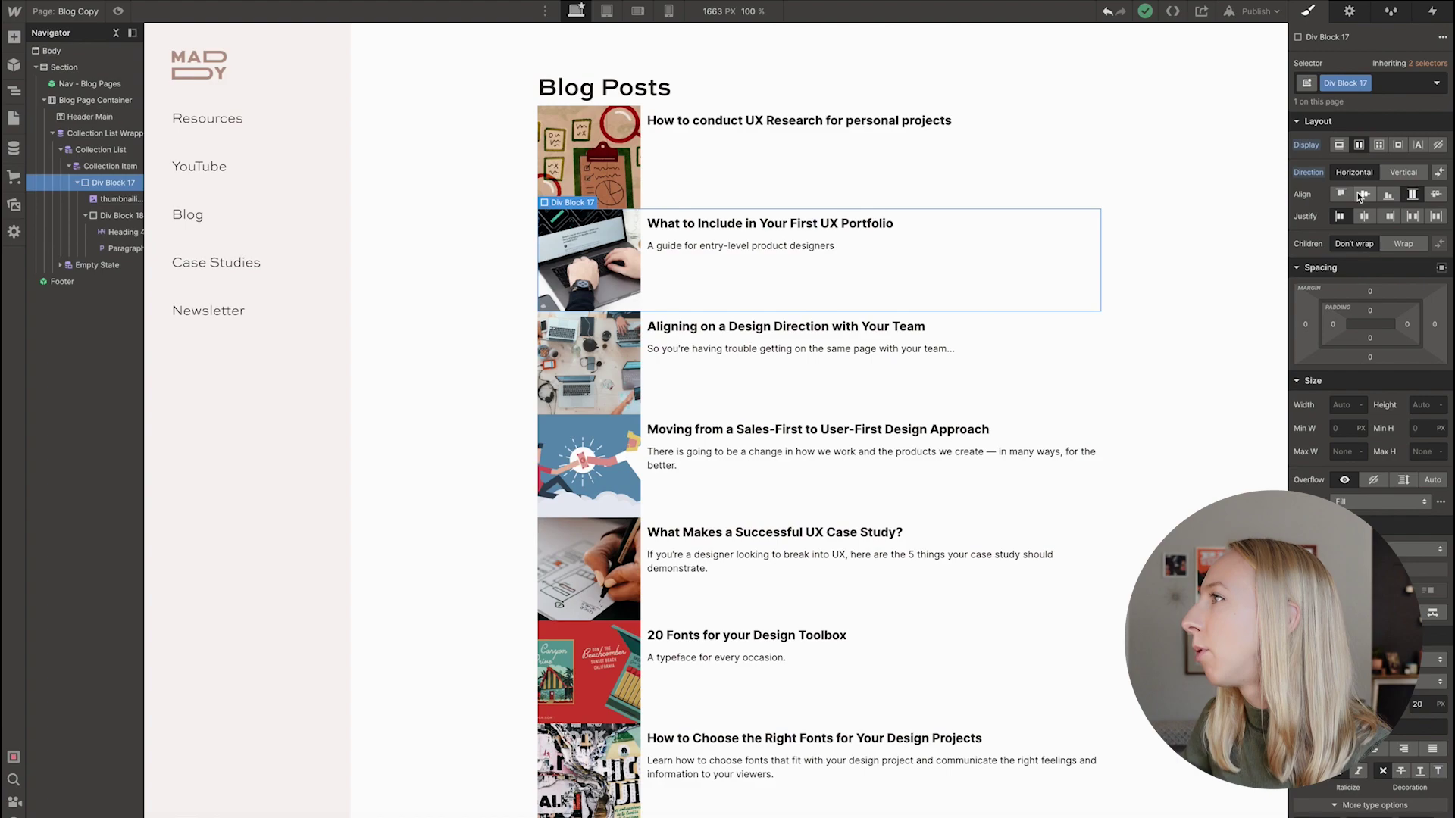
left_click(1361, 195)
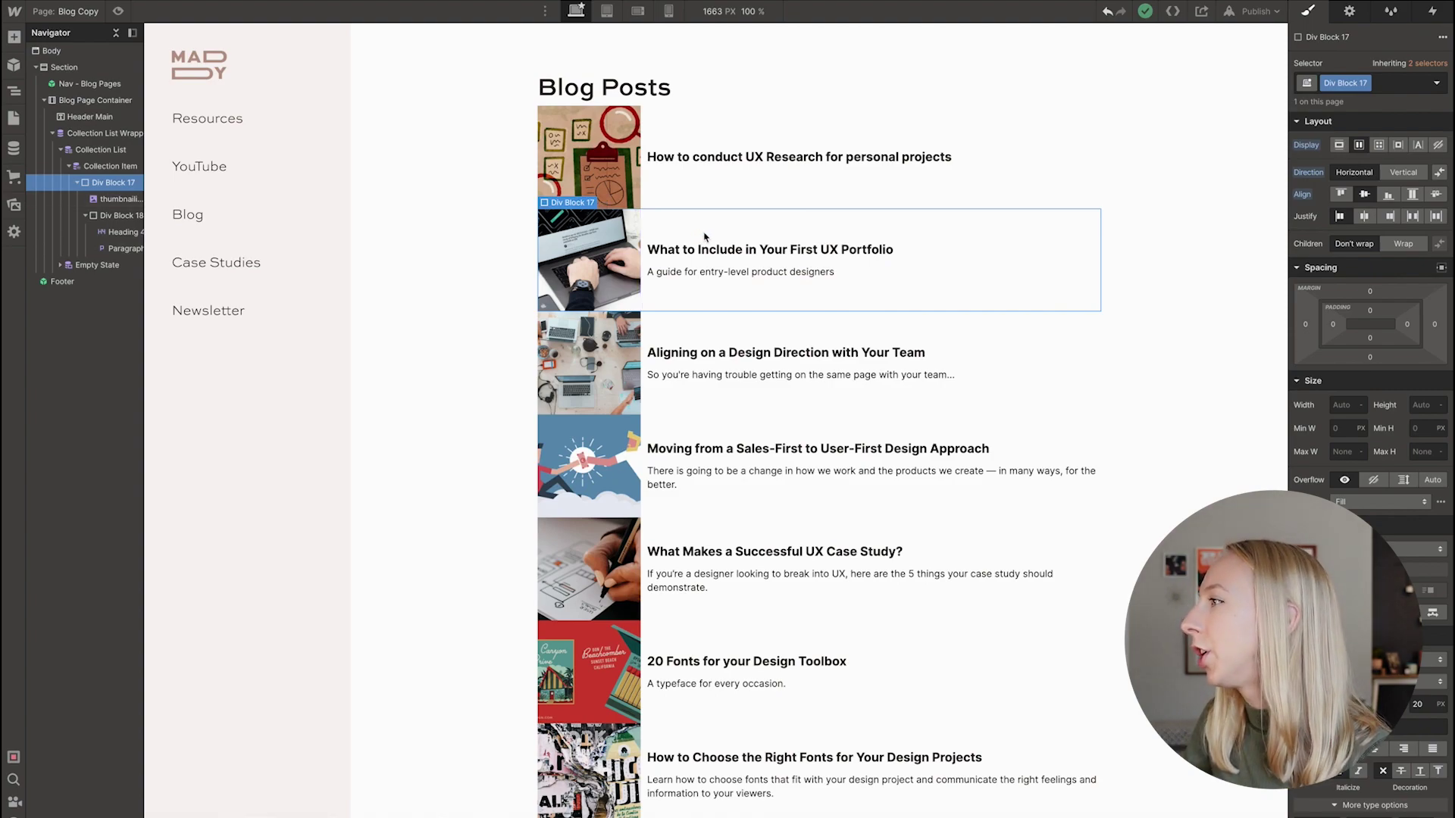
left_click(1340, 404)
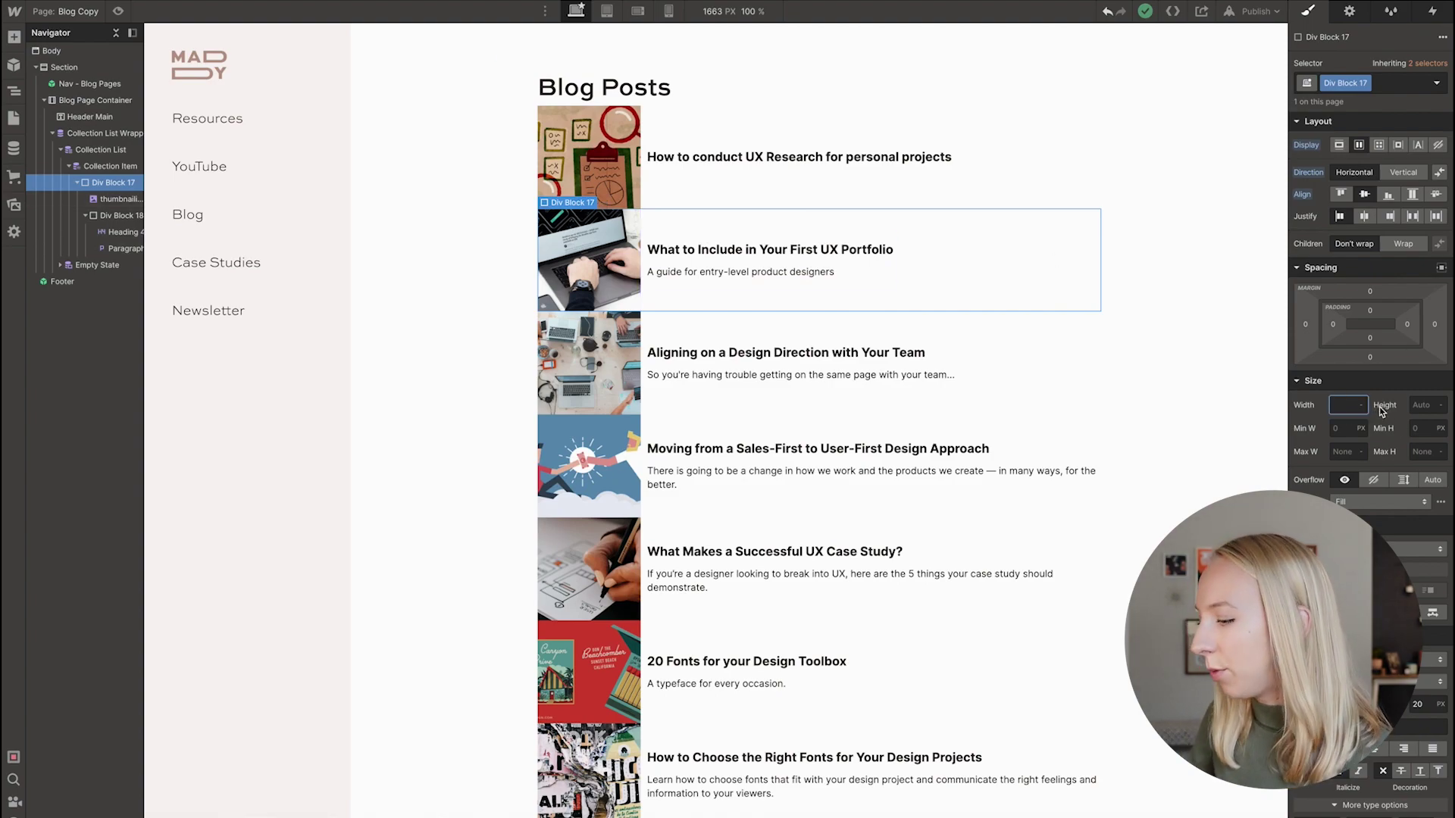
type("80%")
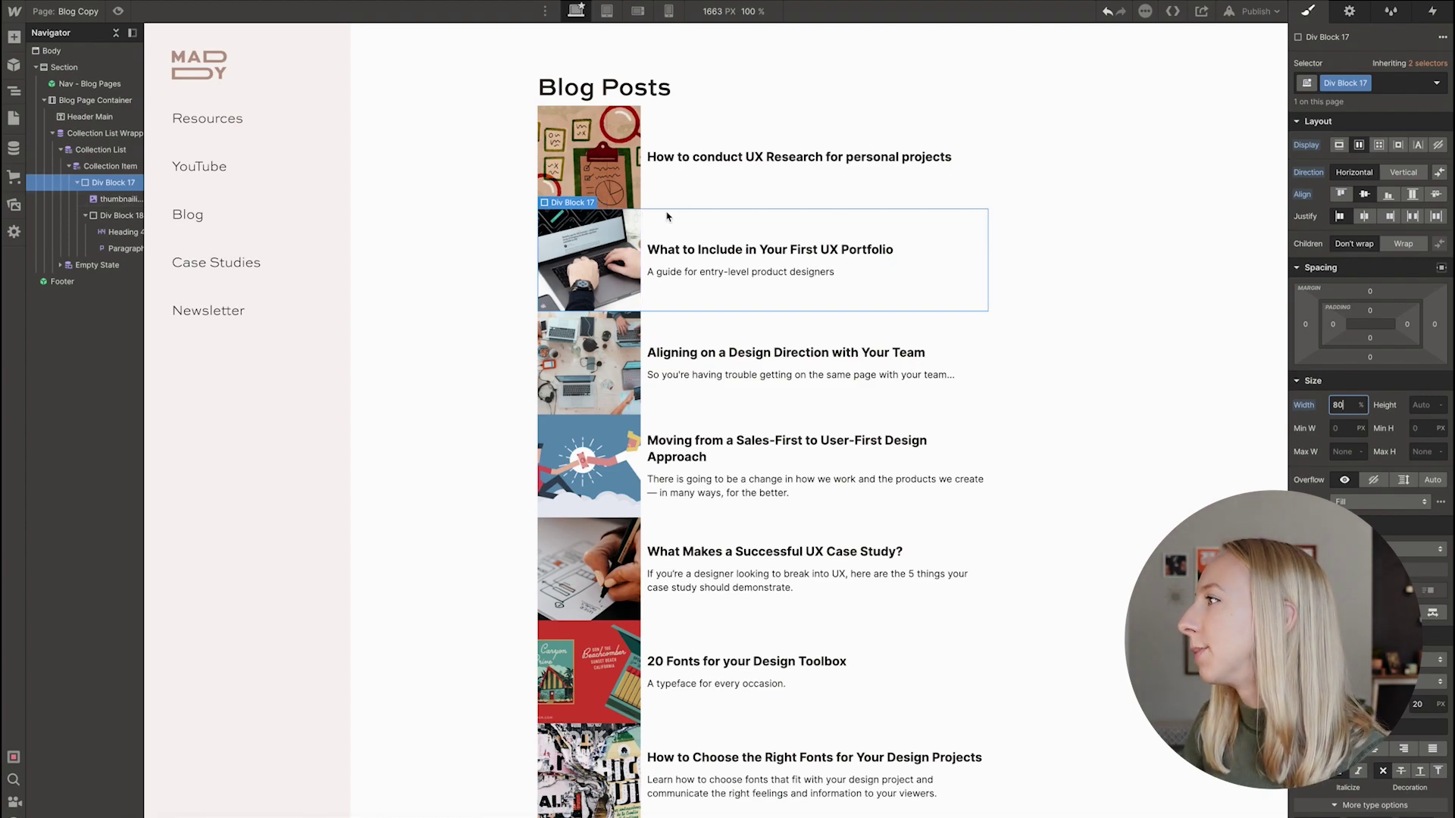
Give the card 10 px margins on the top, left, right and bottom.
left_click(1387, 296)
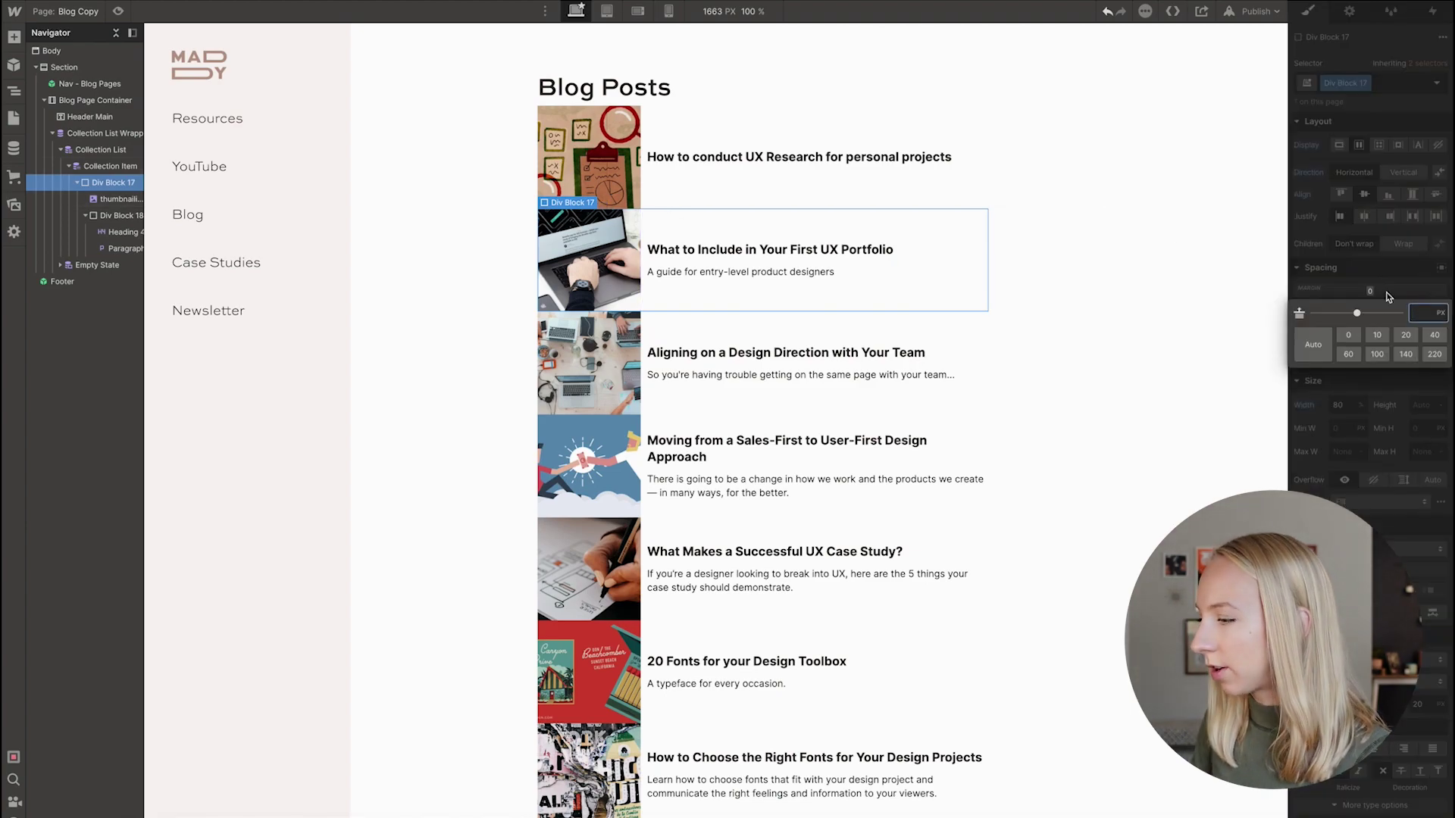
type("10")
key("Return")
left_click(1304, 323)
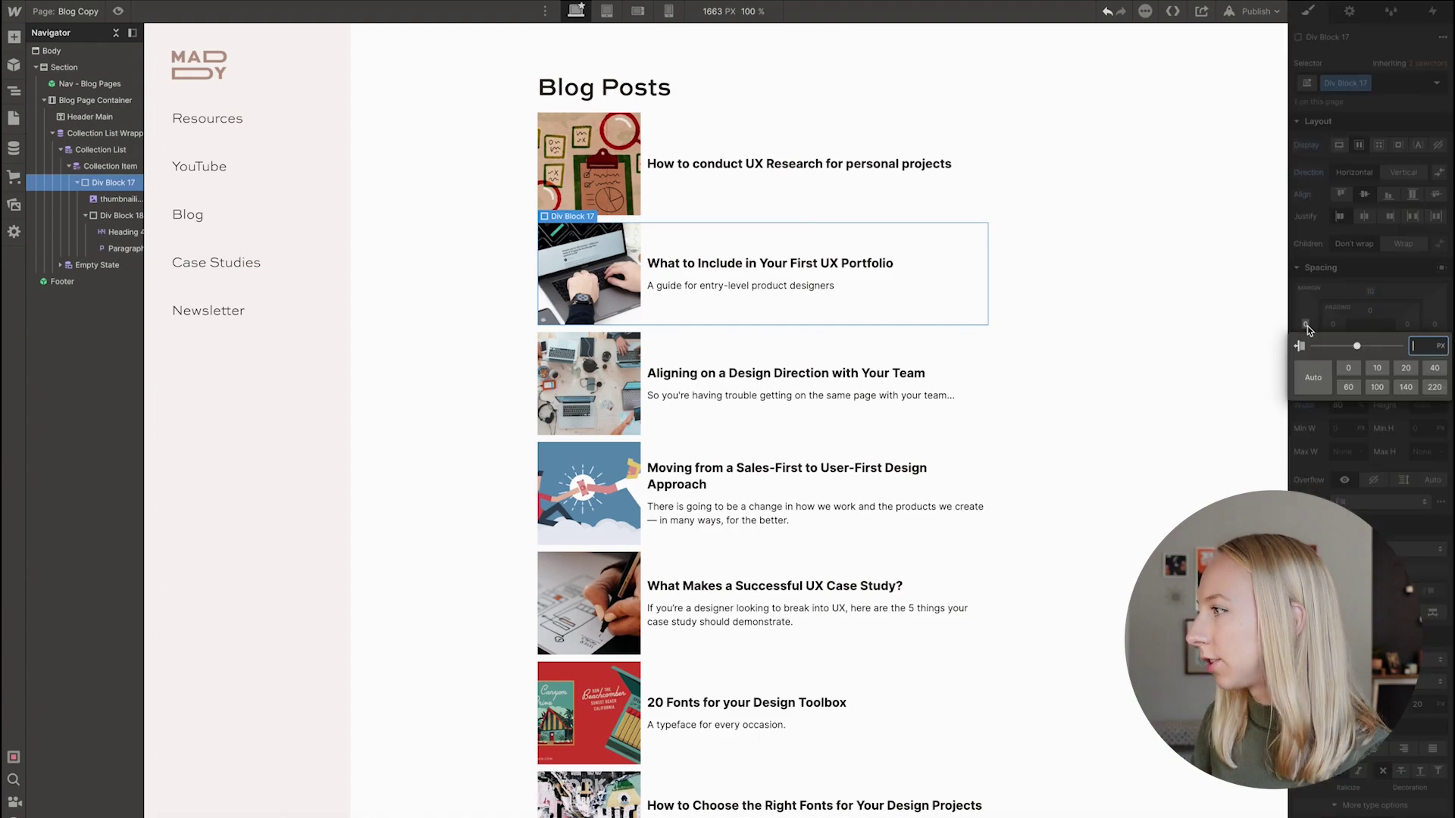
type("10")
key("Return")
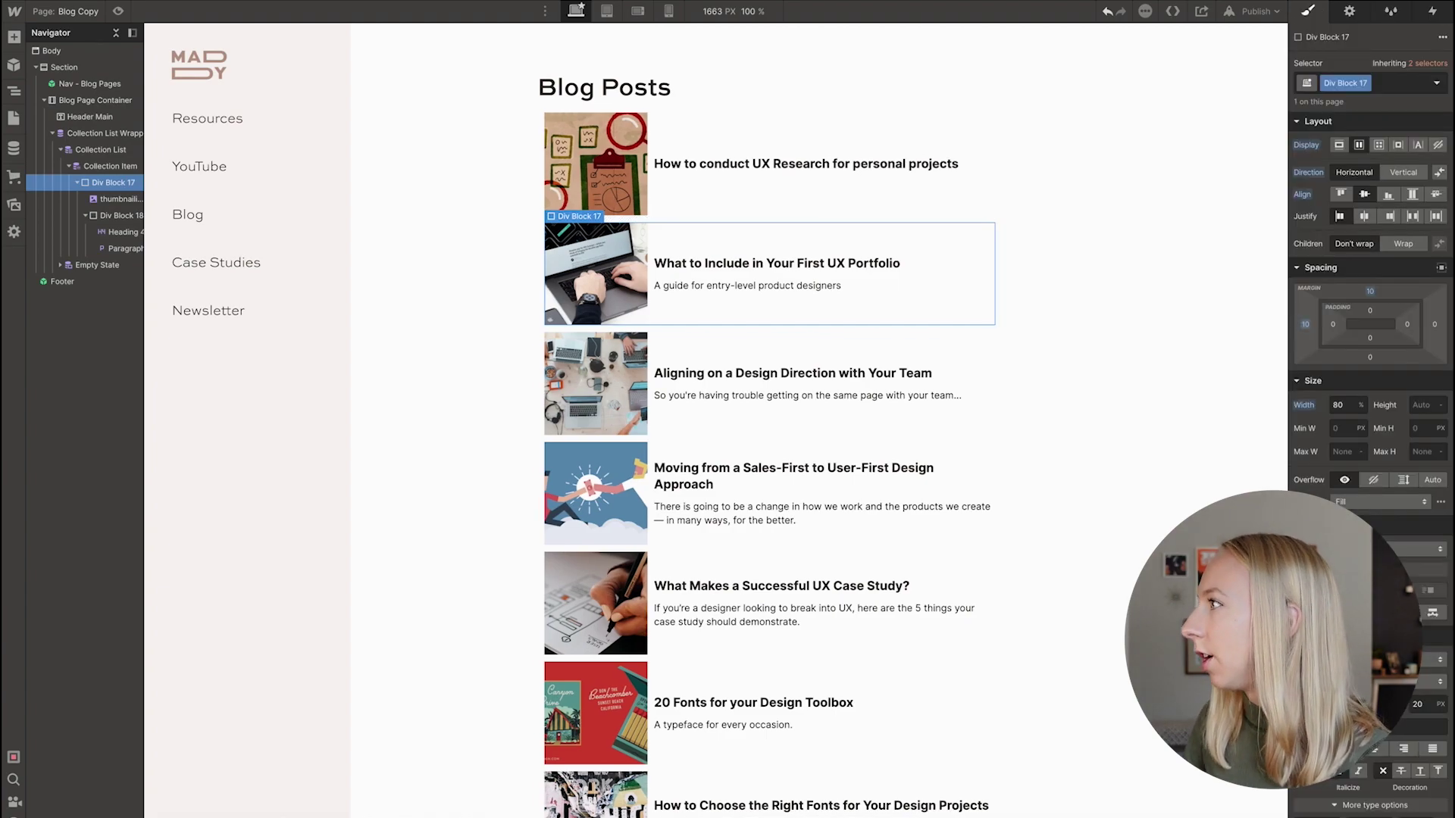
left_click(1434, 323)
type("10")
key("Return")
left_click(1370, 356)
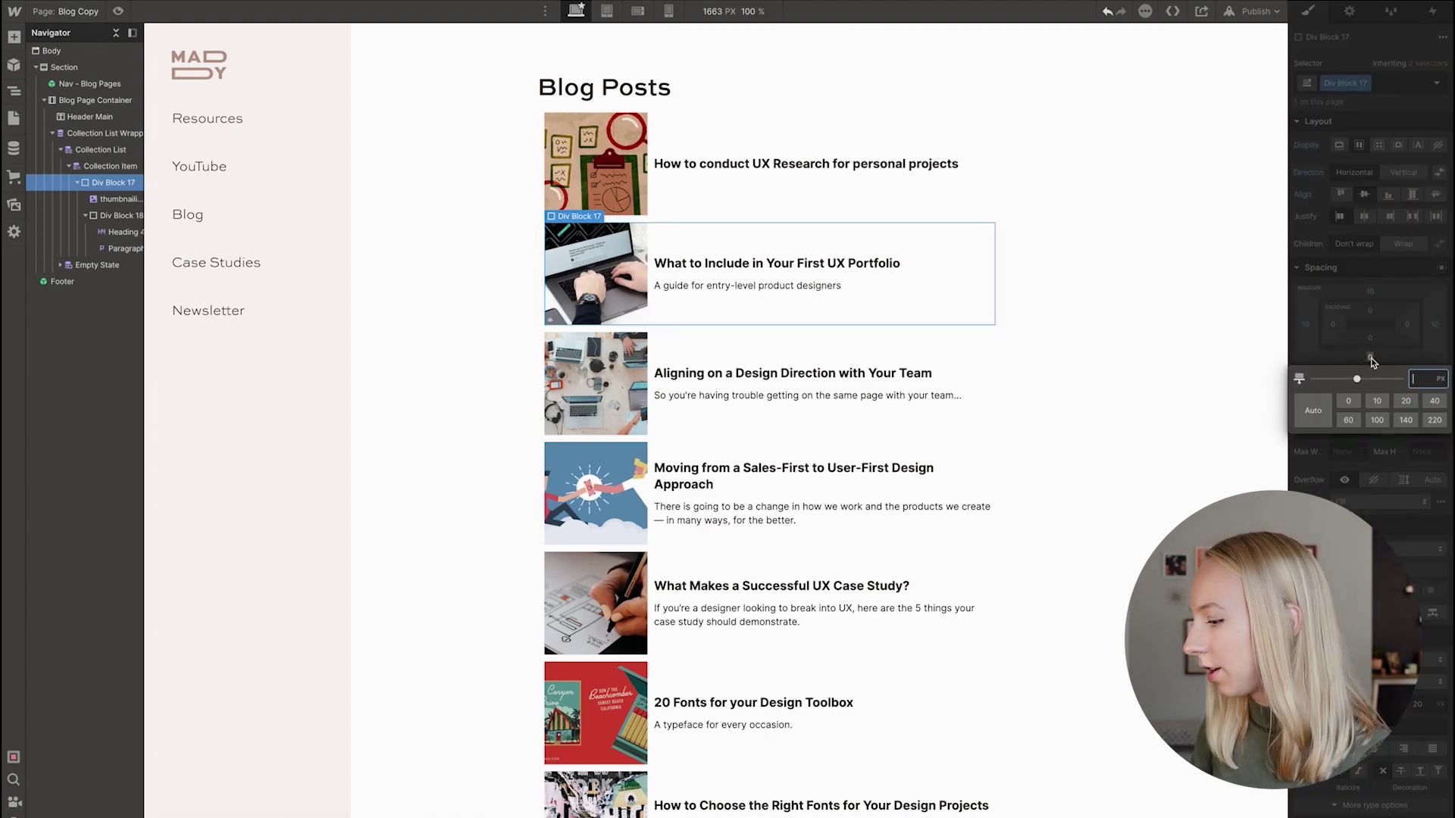
type("10")
key("Return")
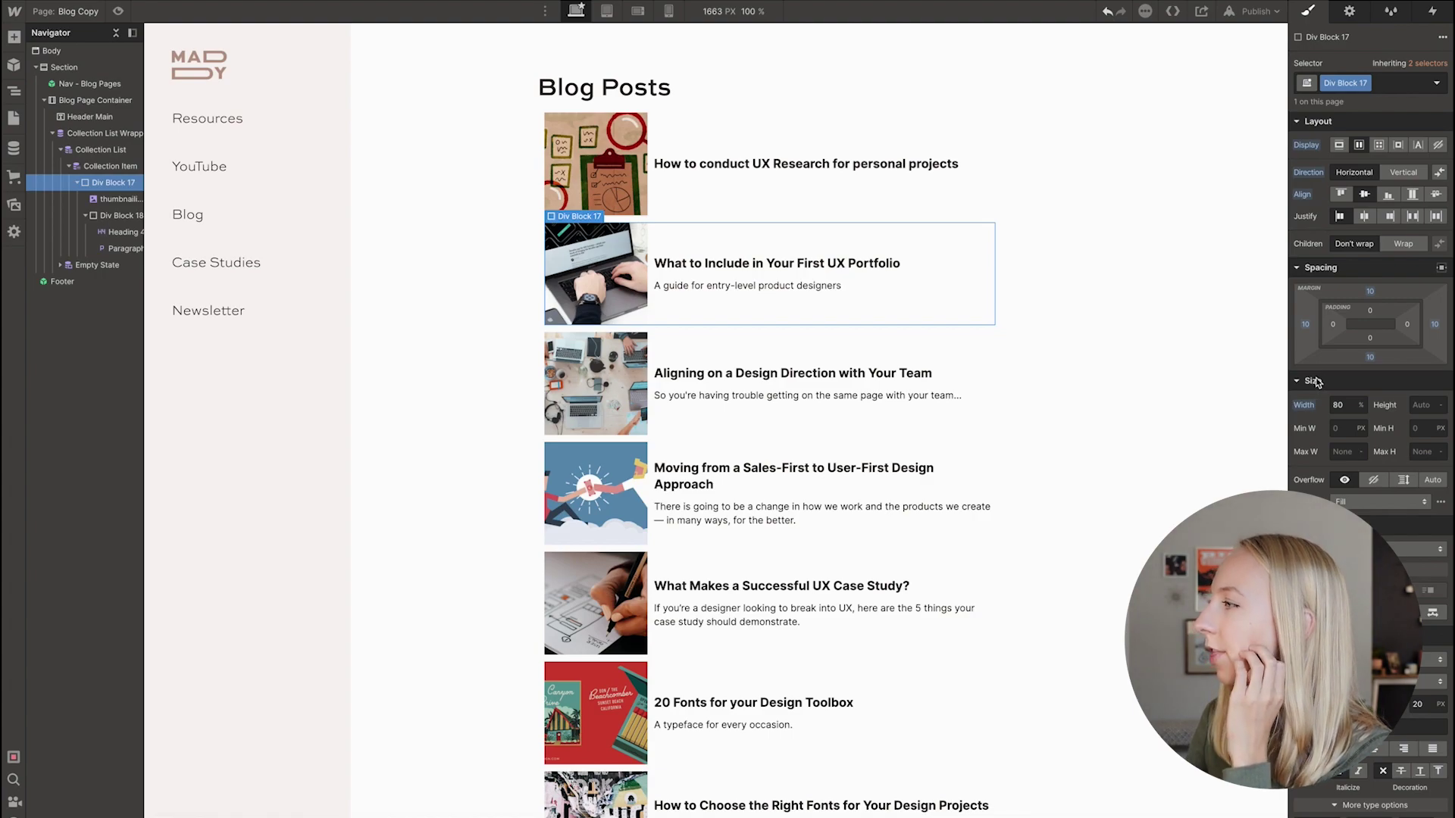
Set the post cards' border width to 2 px in the Borders section.
scroll(1424, 477, "down", 3)
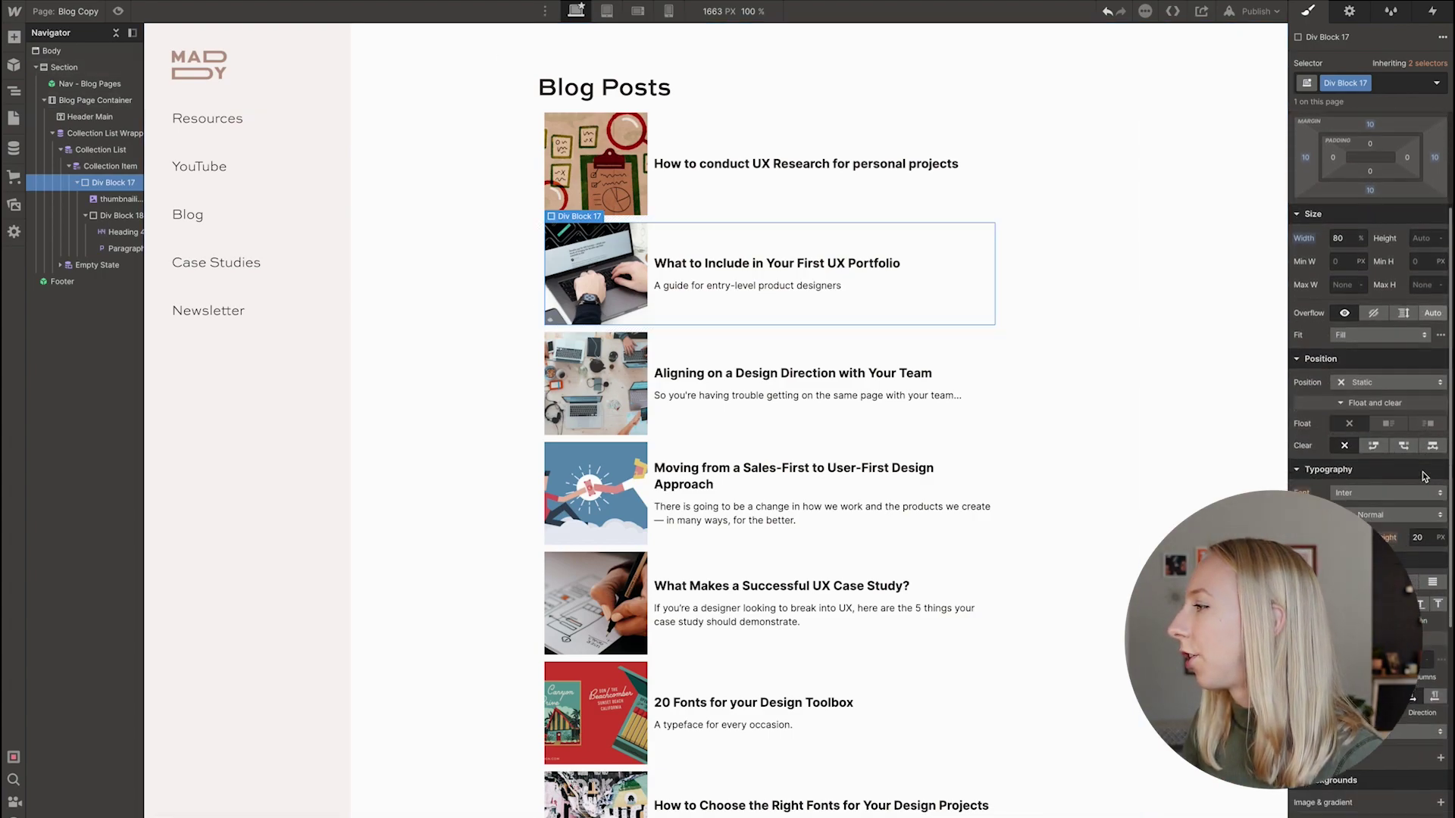
scroll(1424, 477, "down", 5)
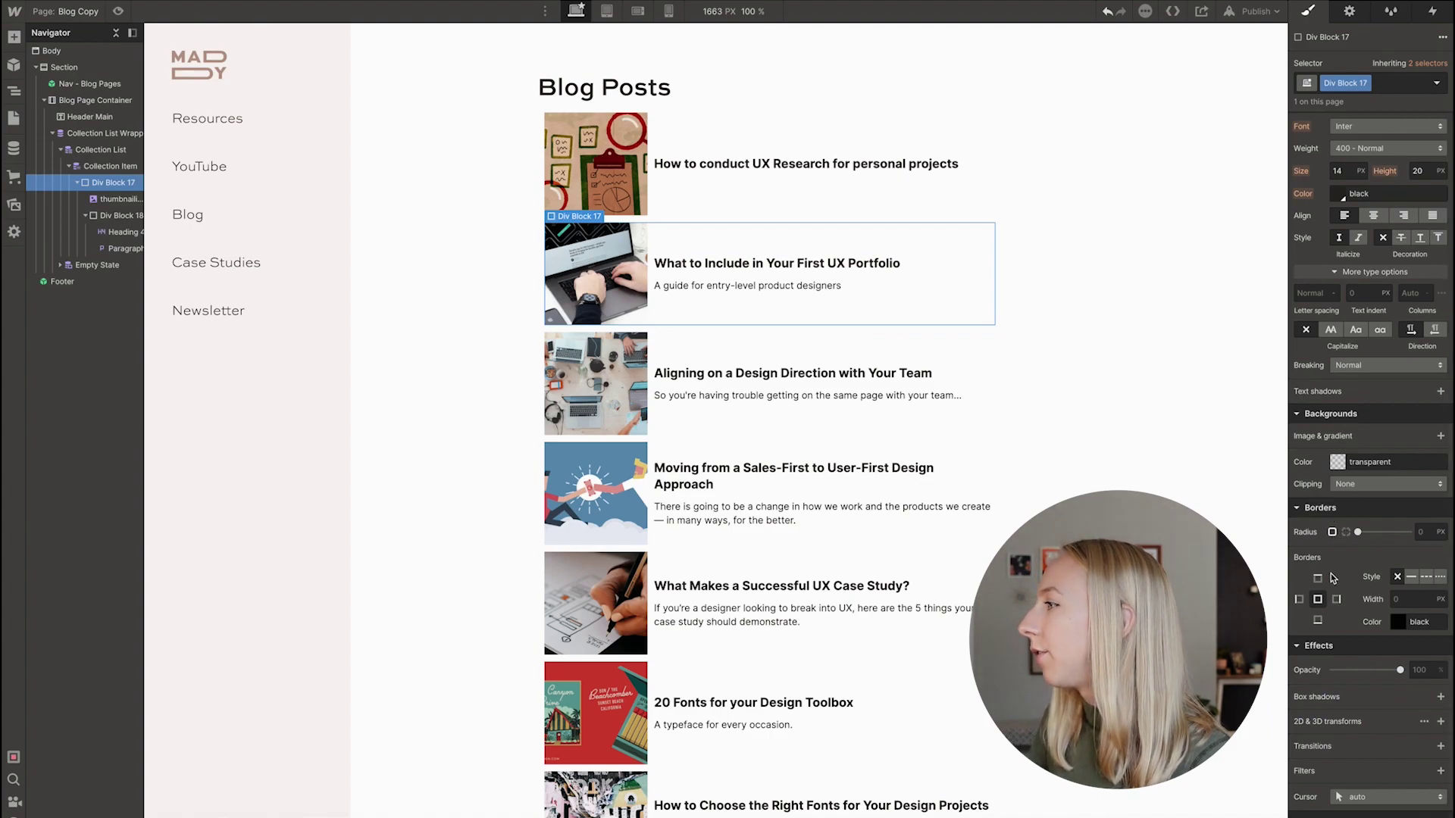
scroll(1330, 598, "up", 1)
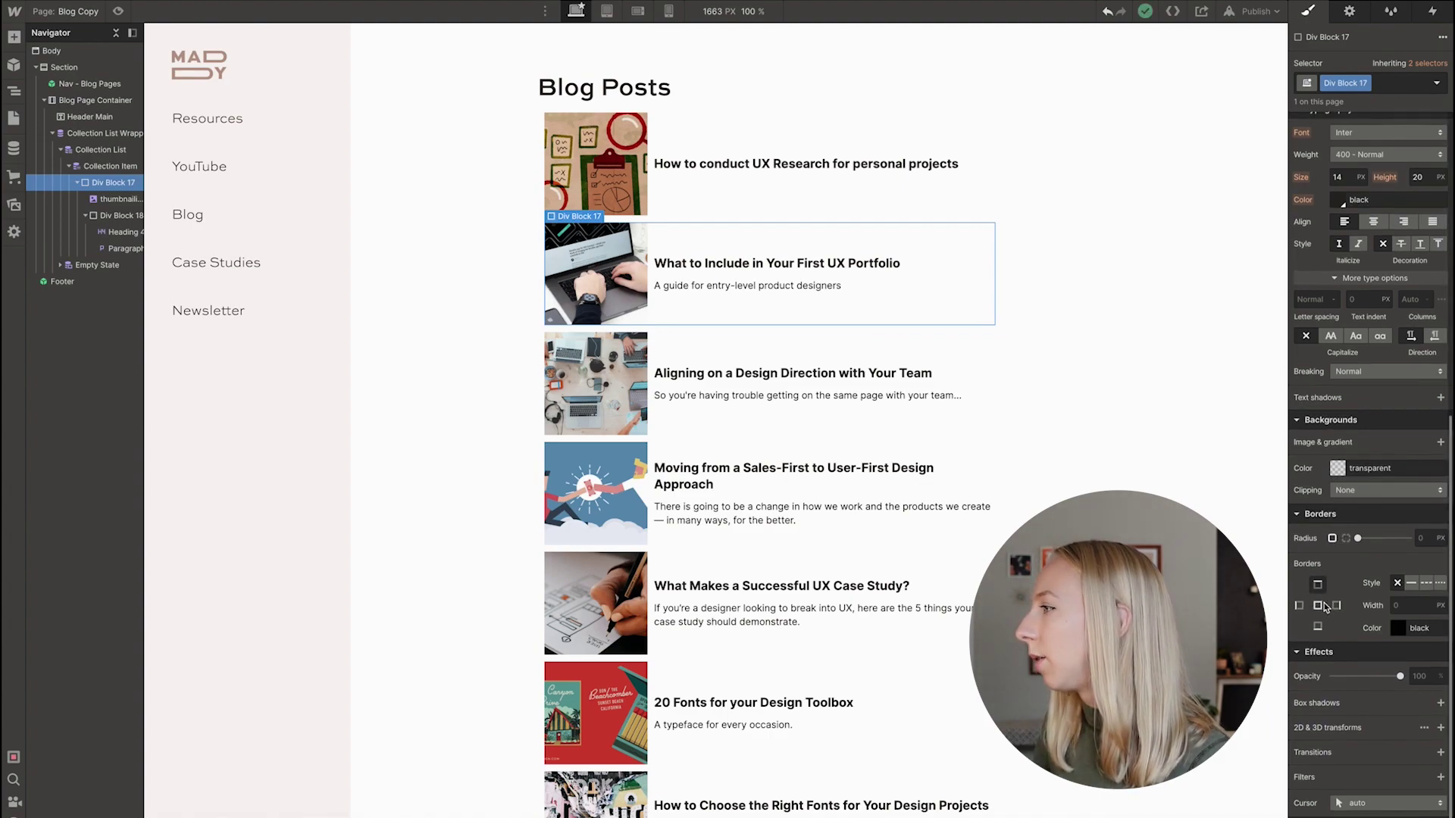
left_click(1408, 608)
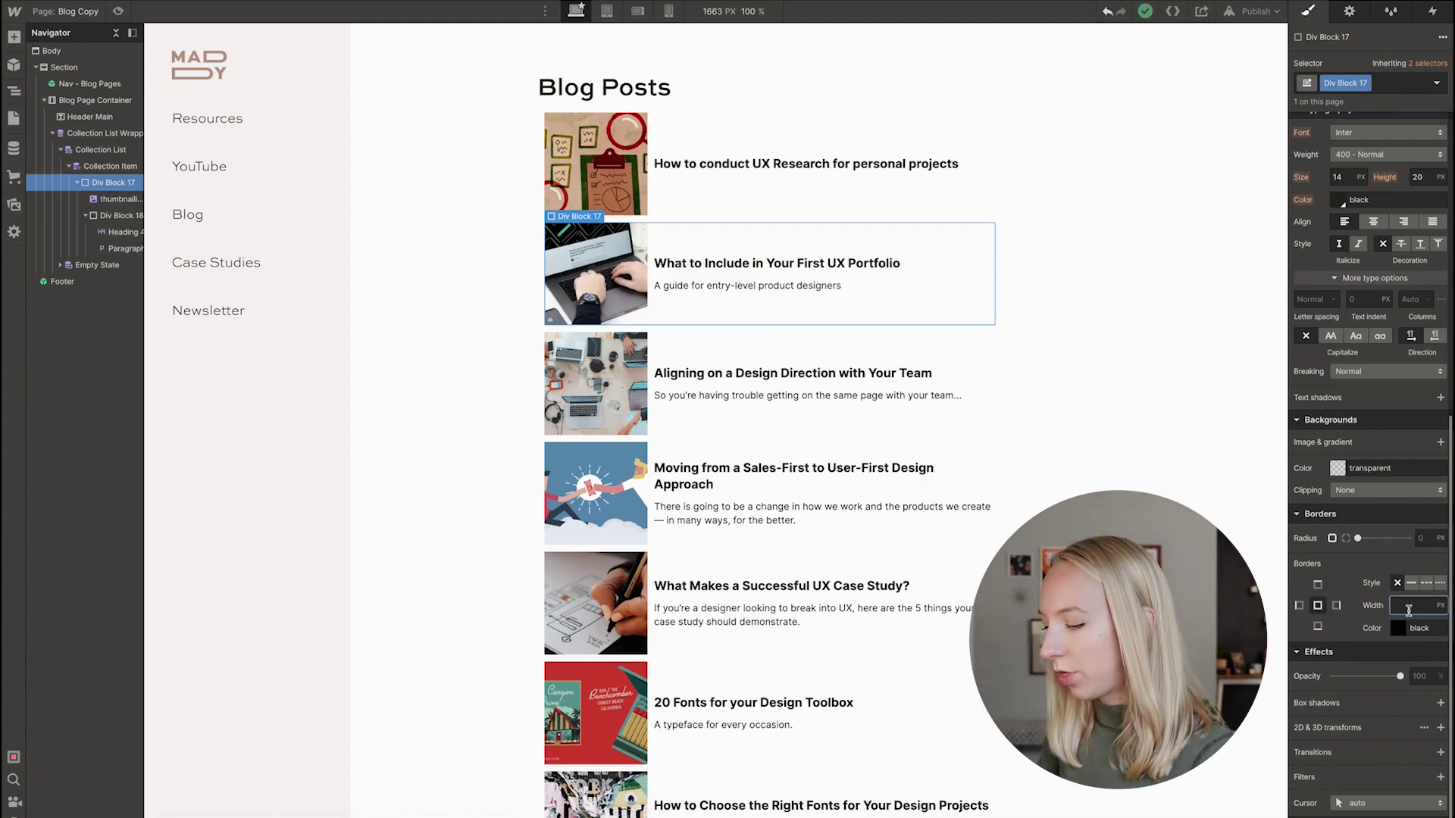
type("2")
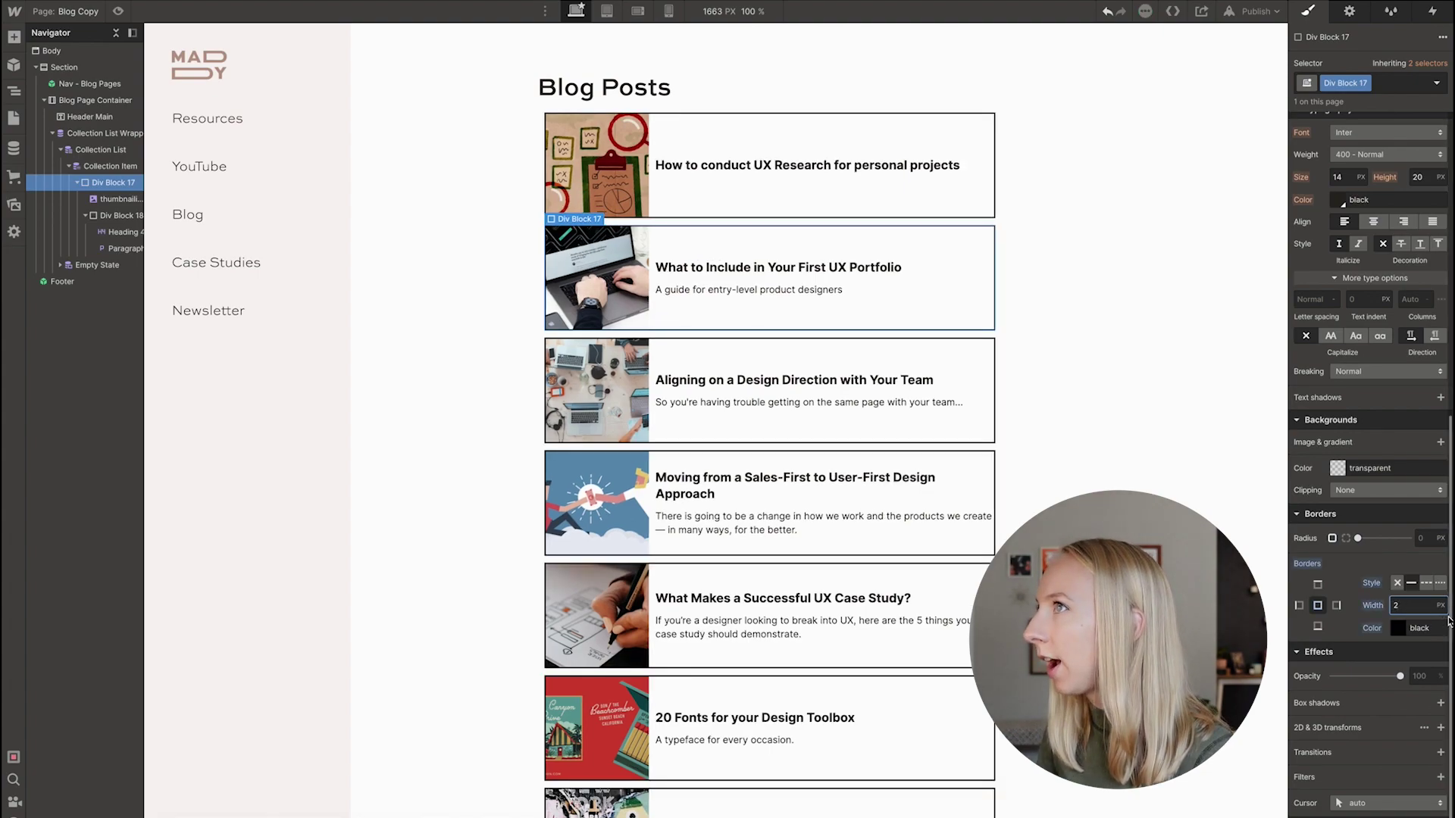
left_click(1151, 481)
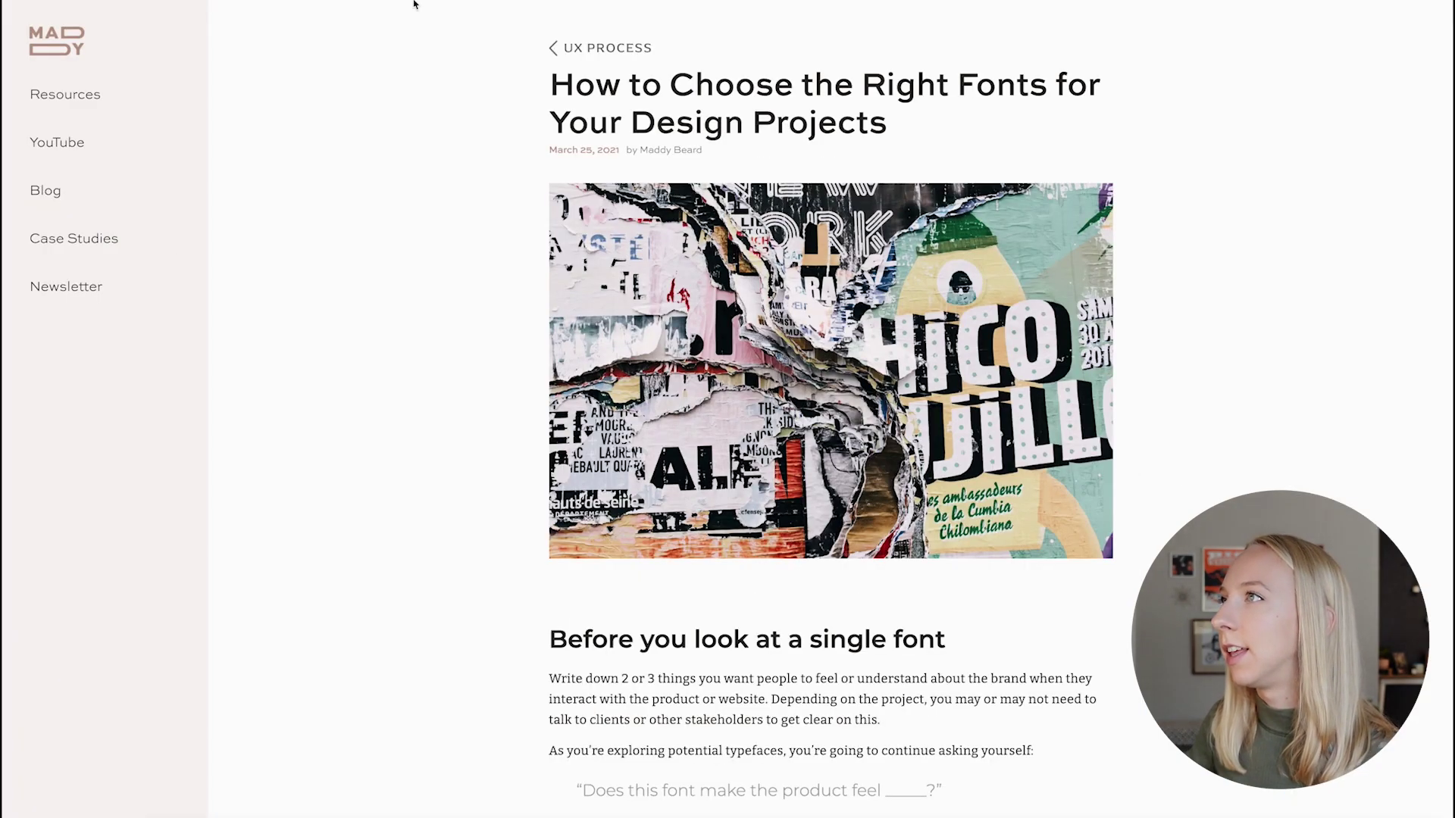
Return to the Blog list page and look over its bordered post cards.
left_click(551, 49)
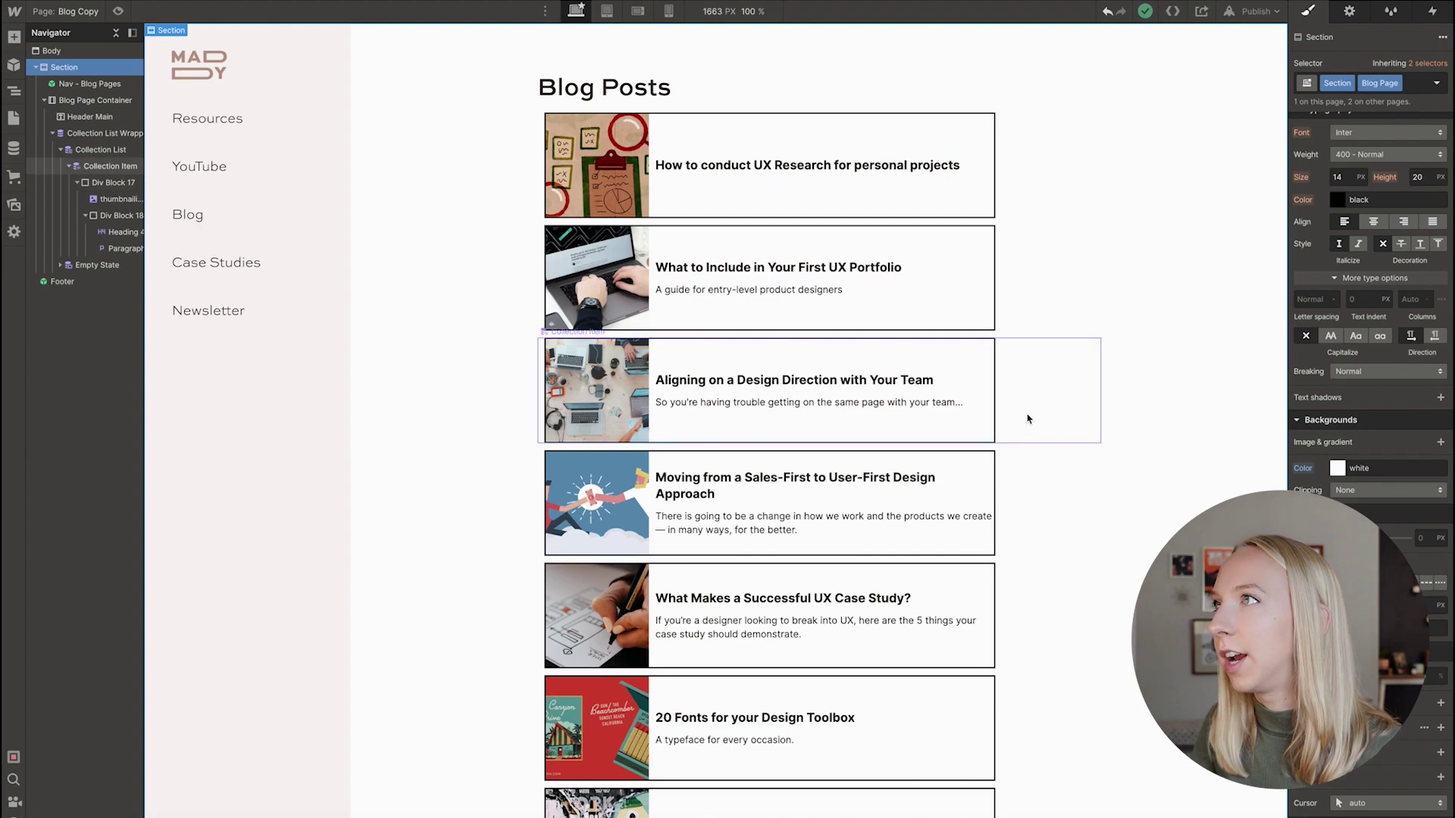
scroll(965, 454, "down", 5)
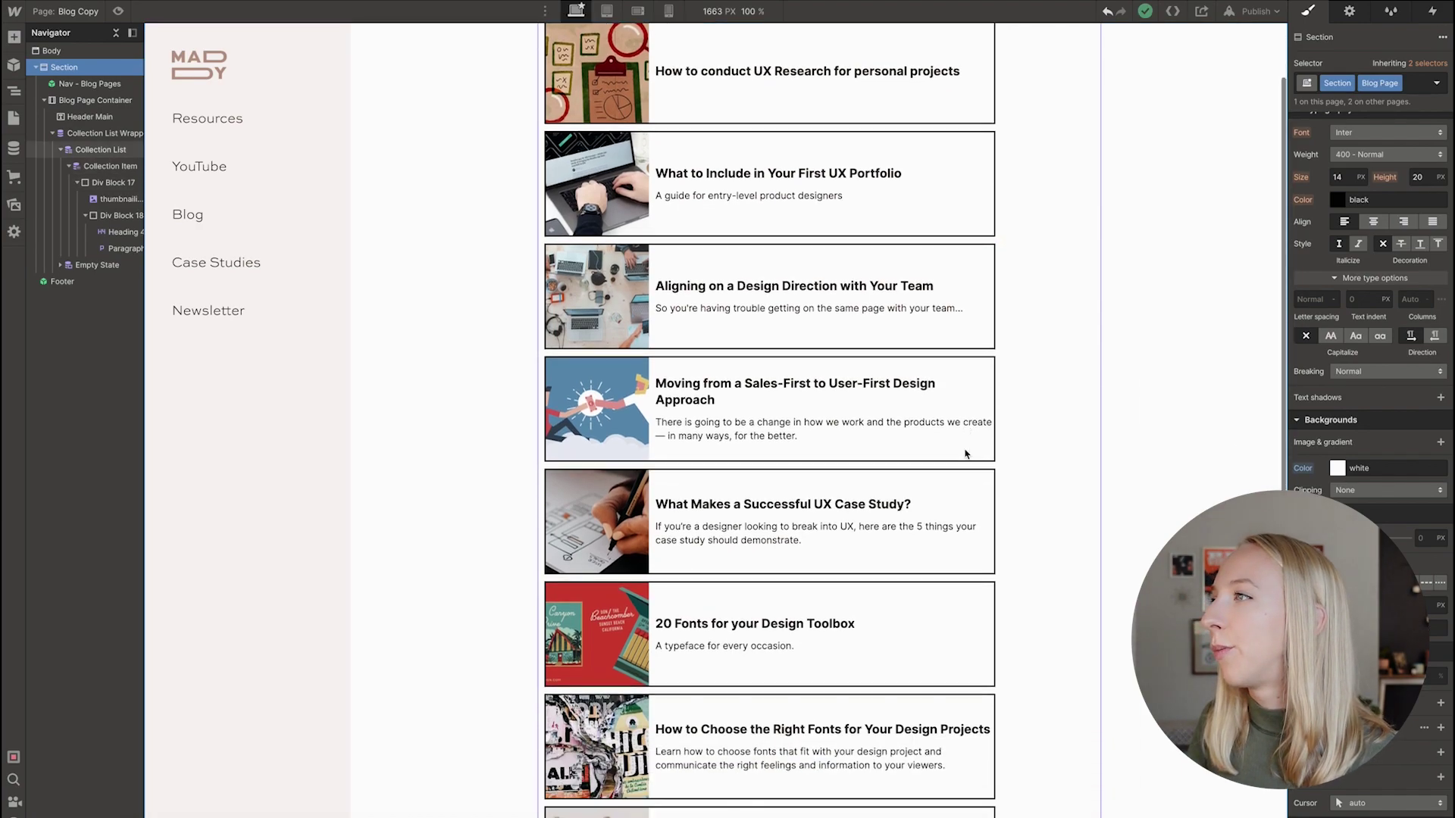
scroll(965, 455, "up", 5)
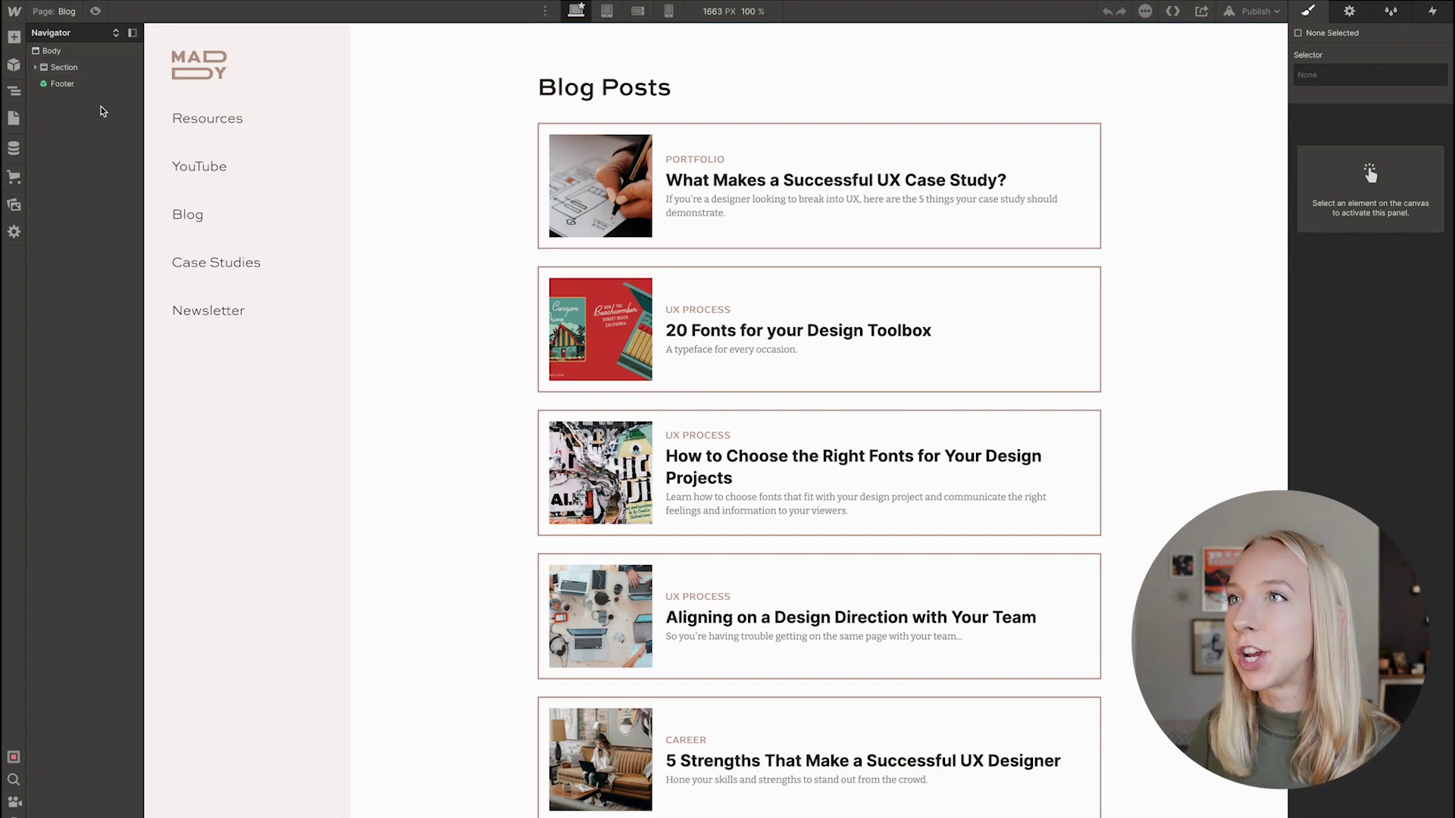
Open the Blog Posts Template page from the Pages panel's CMS Collection Pages.
key("p")
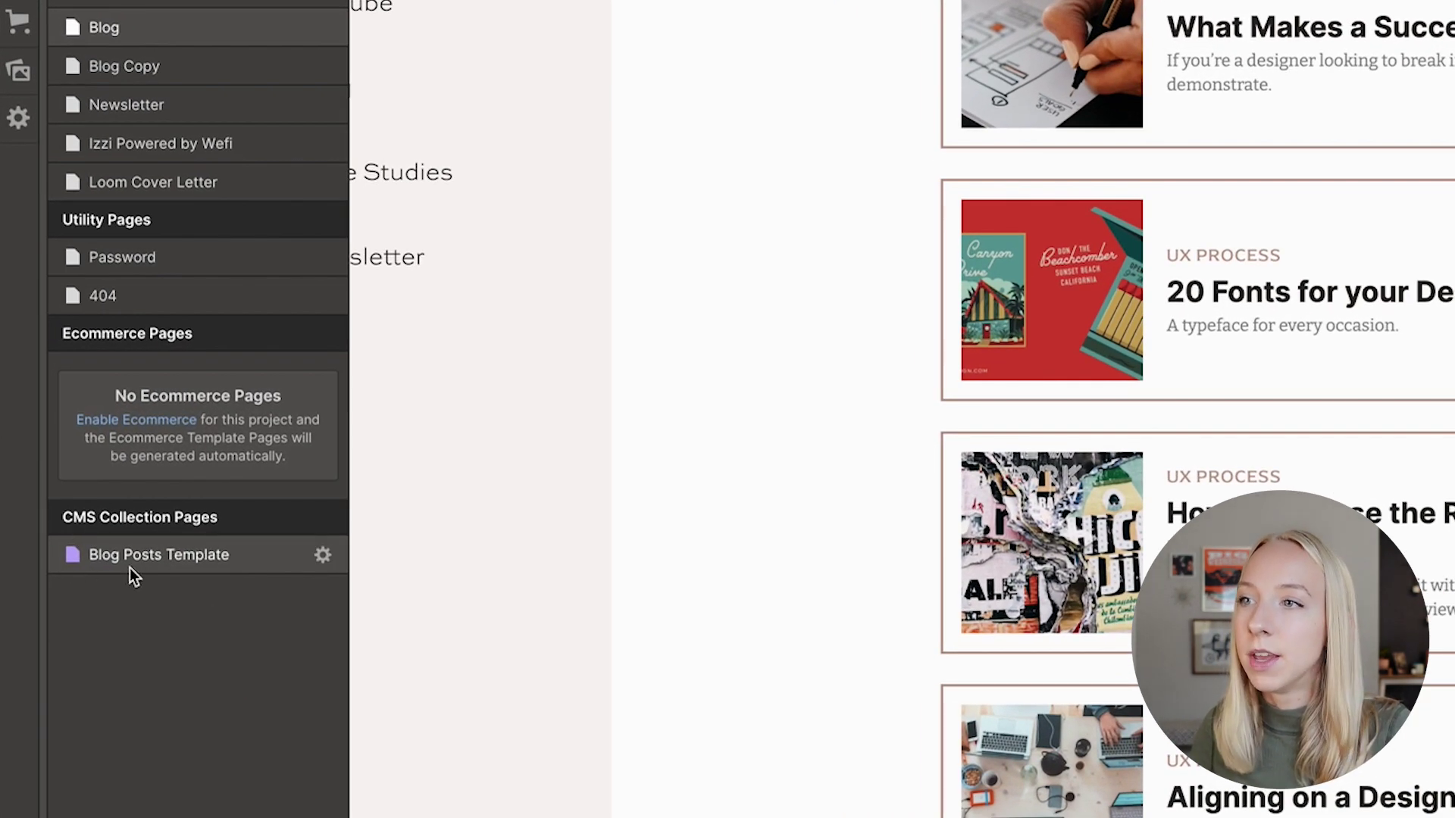
left_click(175, 562)
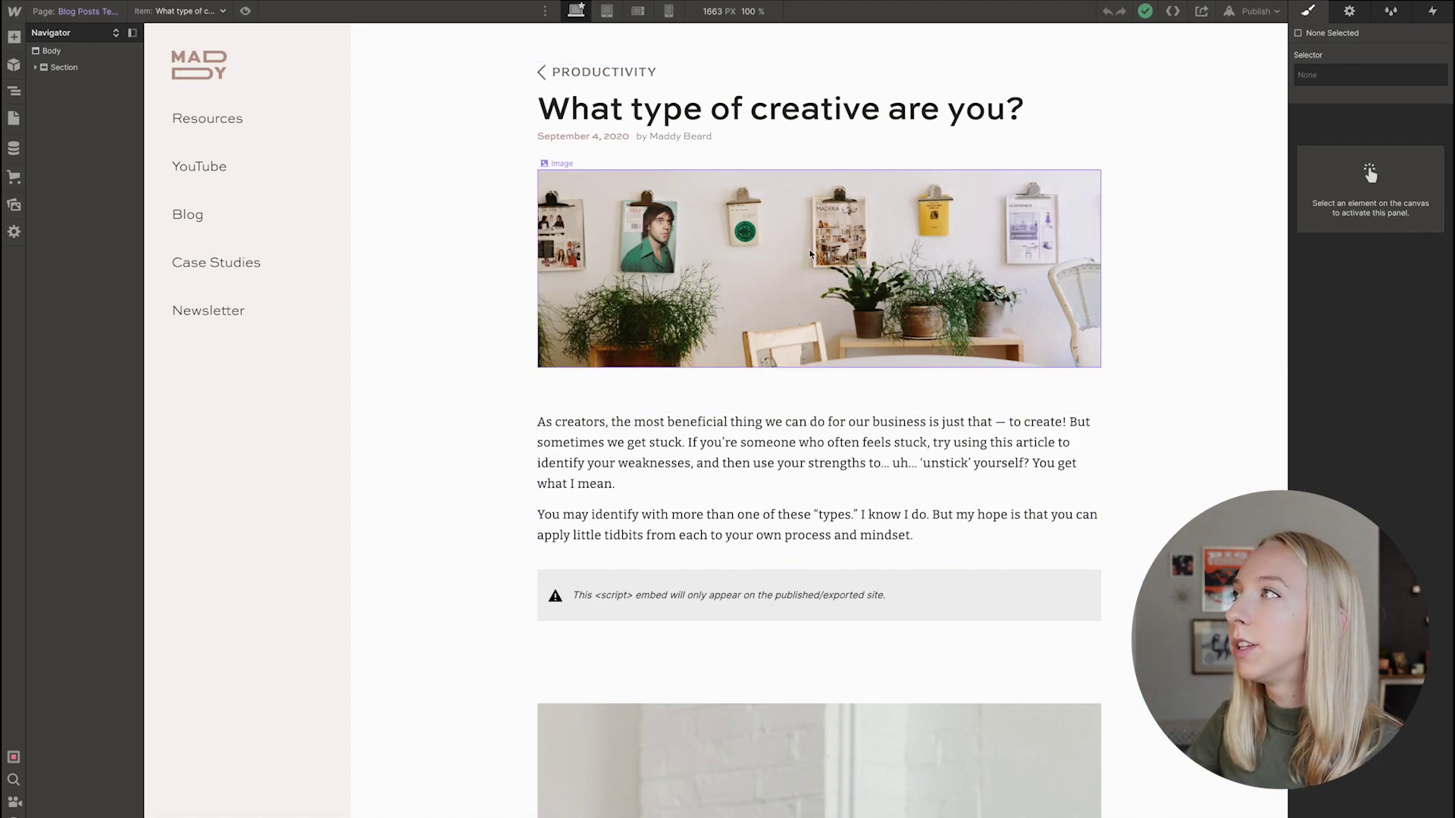
Switch the template preview item to 'How to Choose the Right Fonts for Your Design Projects'.
scroll(810, 254, "down", 15)
scroll(805, 212, "up", 15)
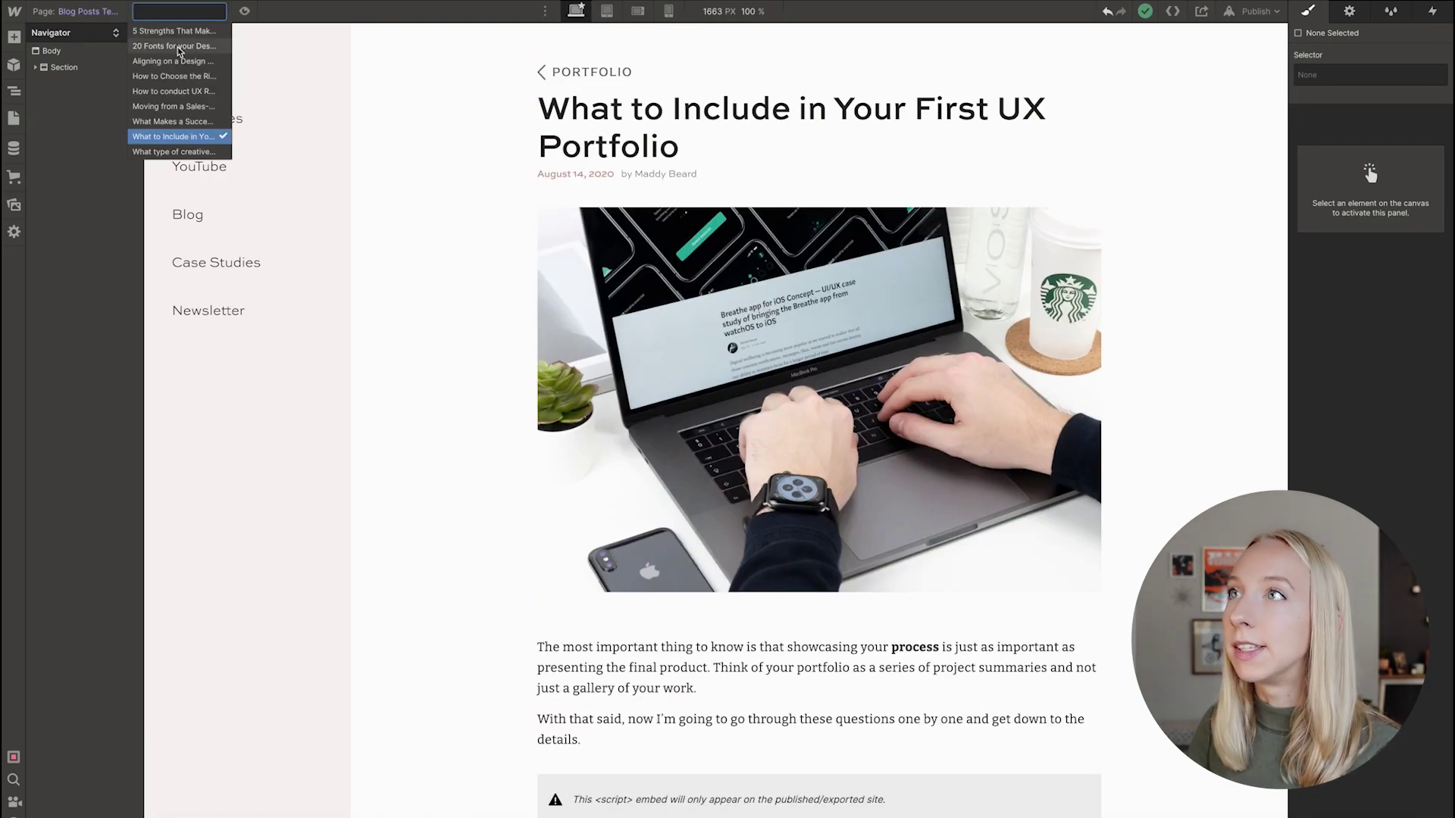
left_click(178, 51)
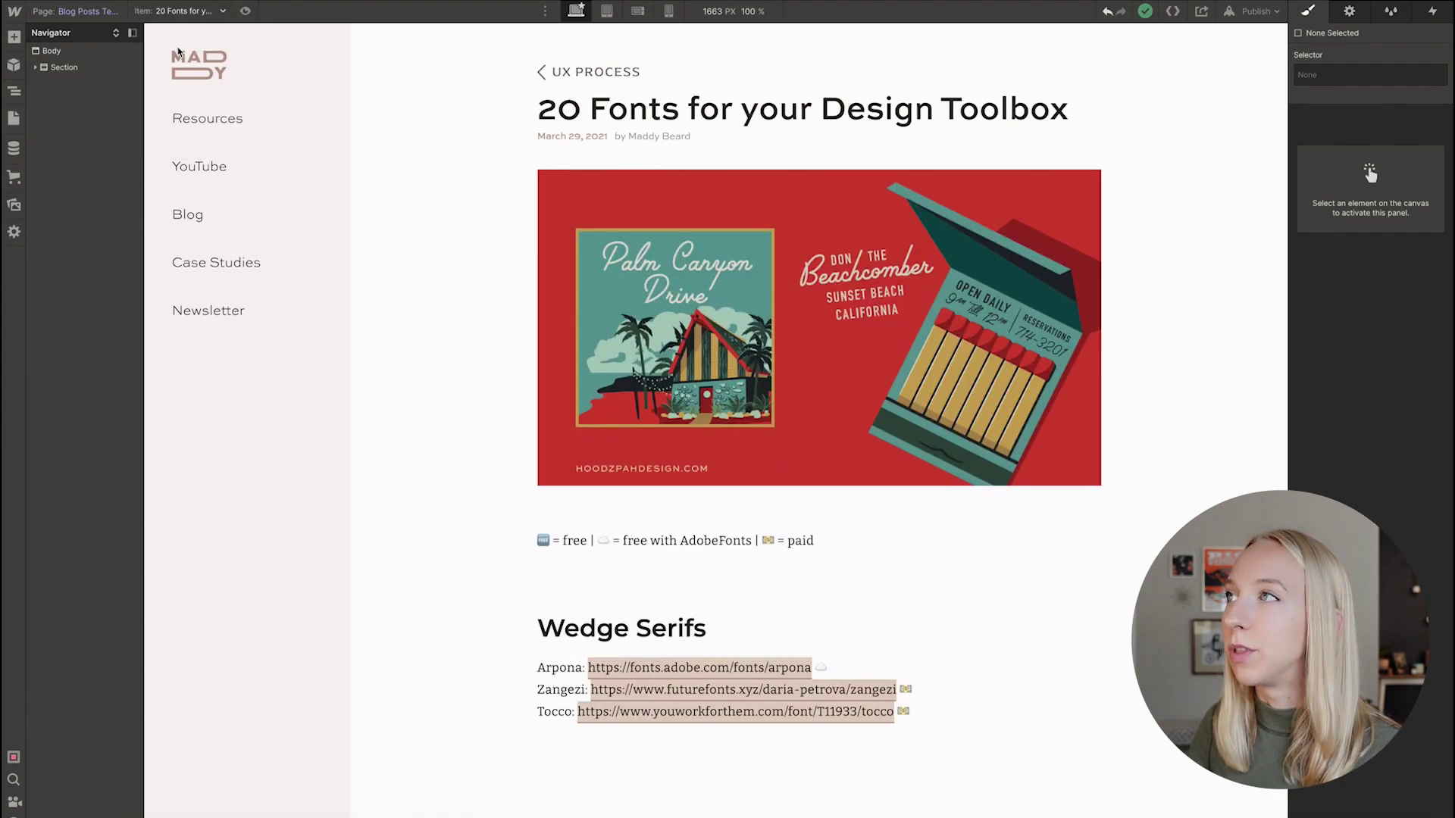
left_click(188, 11)
left_click(184, 81)
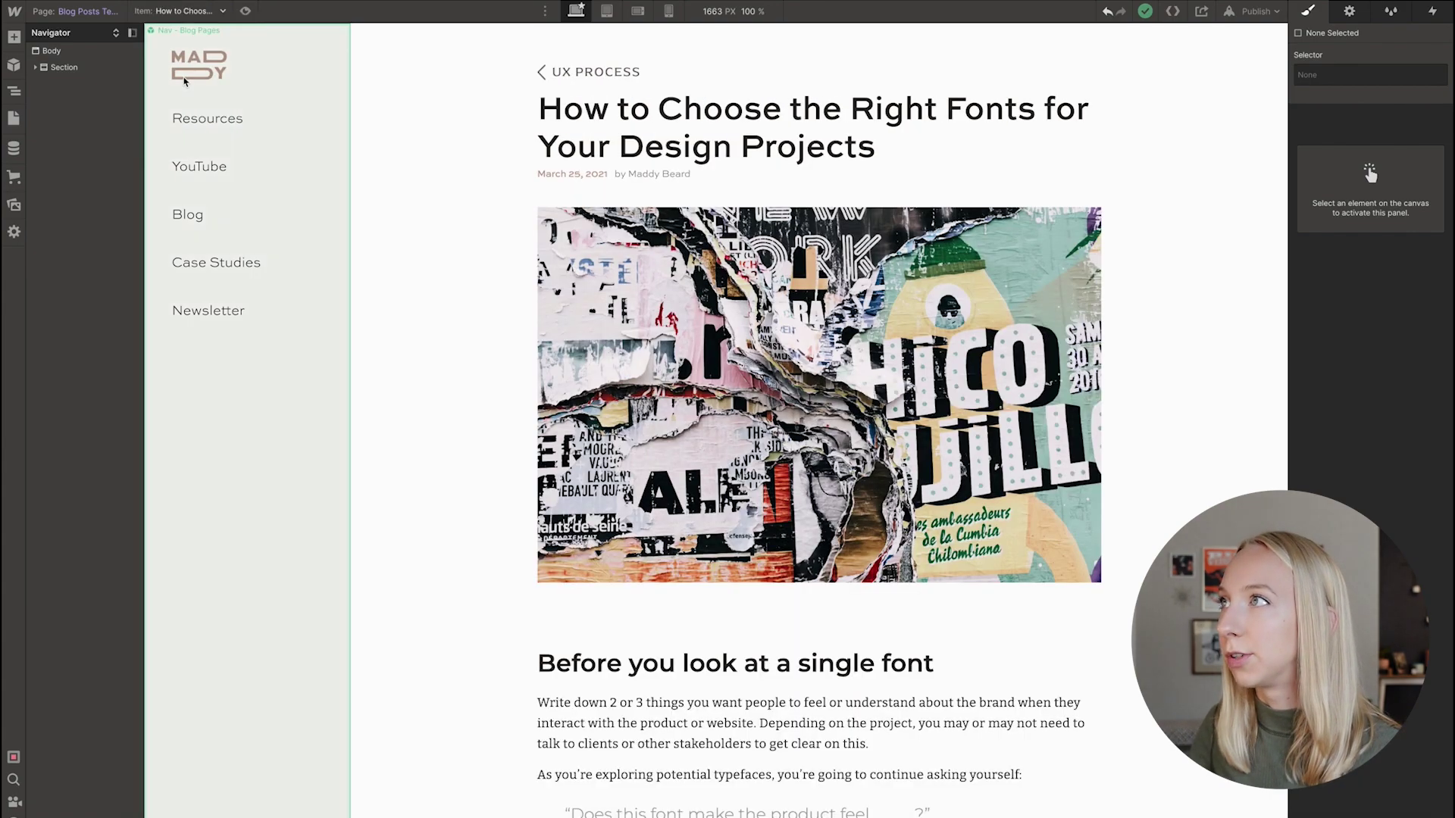
Select the page's outer Section, then the container holding the post content.
left_click(449, 175)
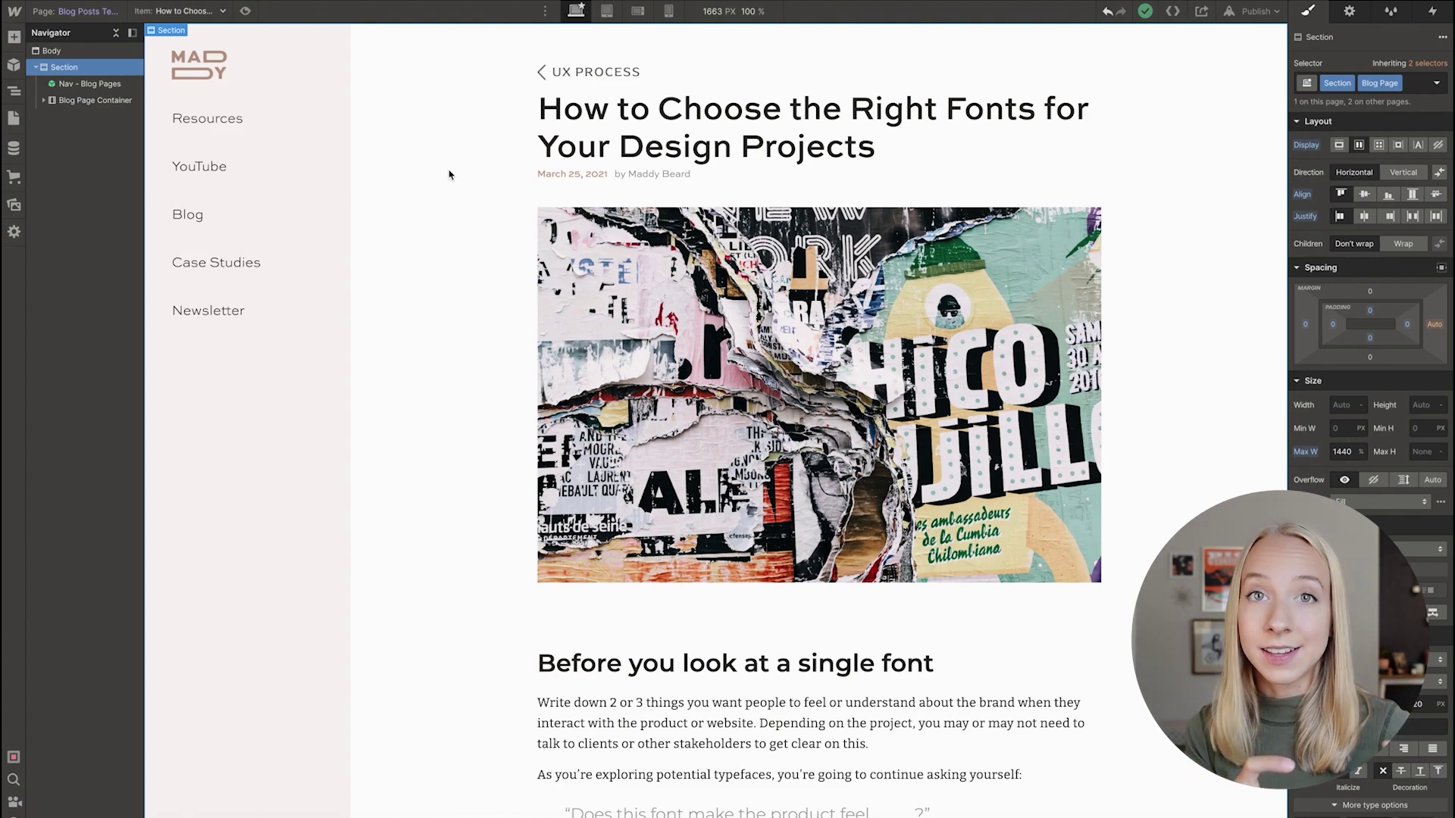
scroll(449, 175, "down", 8)
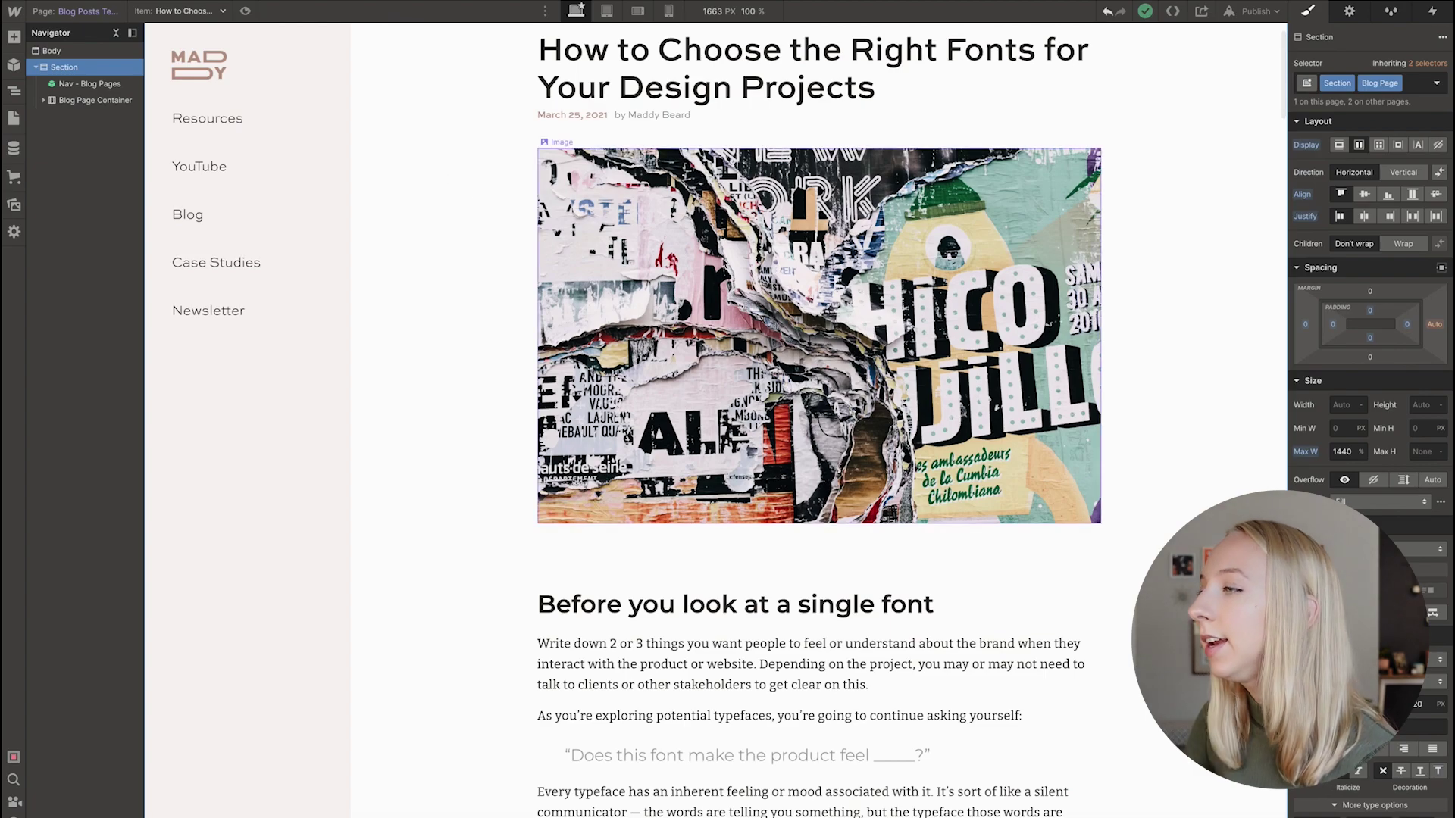
scroll(818, 394, "up", 8)
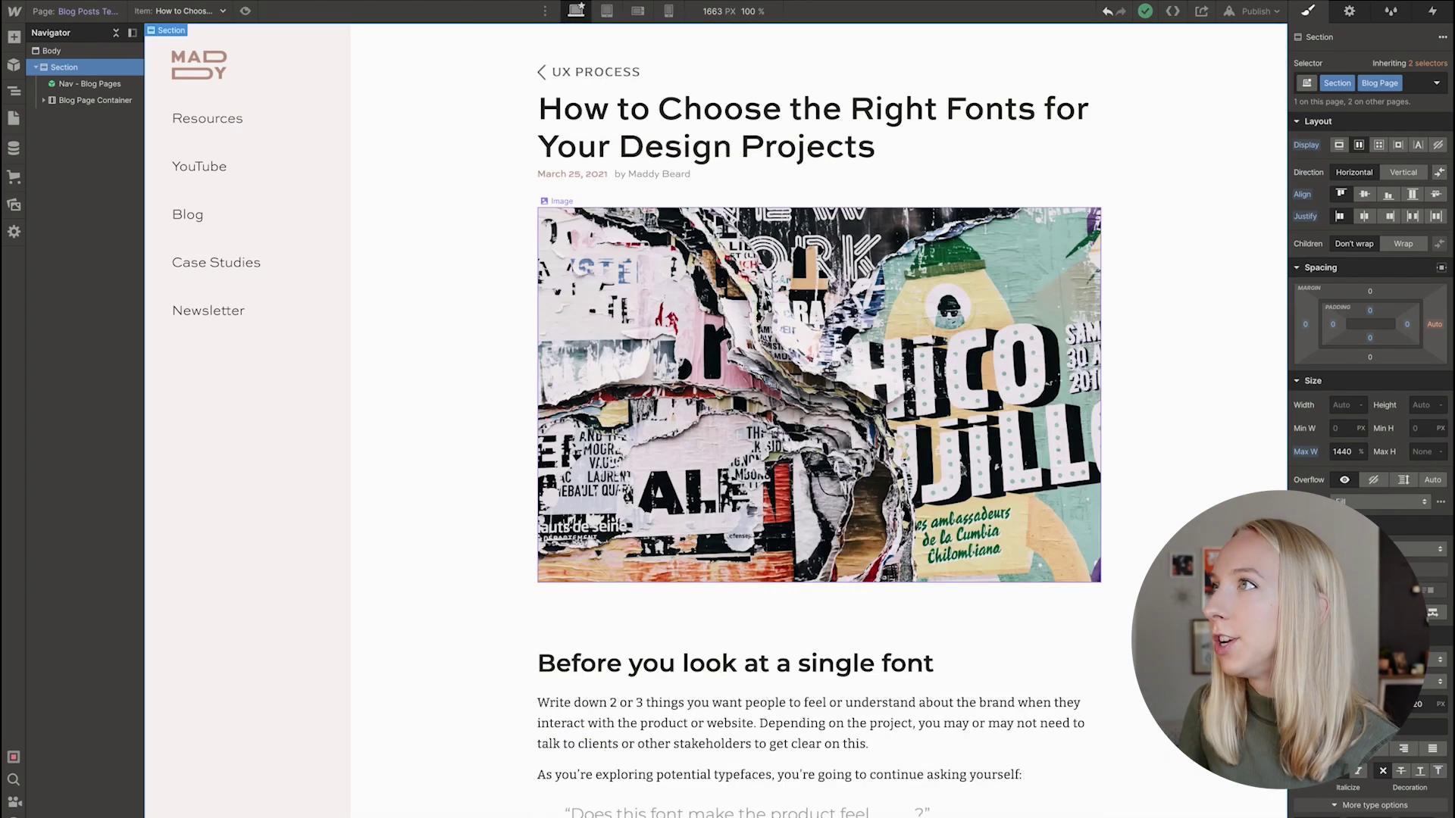
left_click(504, 92)
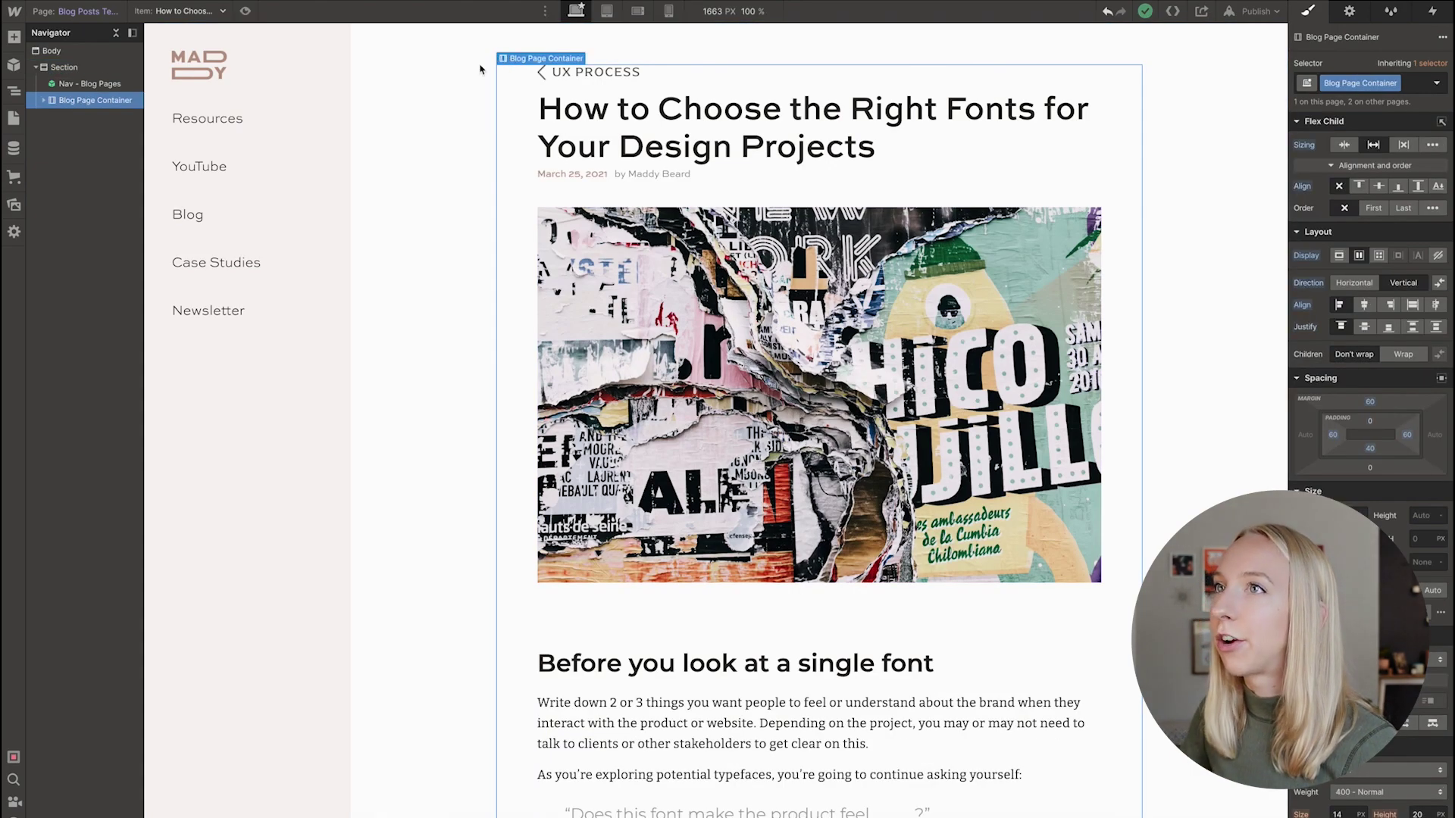
In the Navigator, expand Blog Page Container and Div Block 16 and select the Category label.
left_click(13, 37)
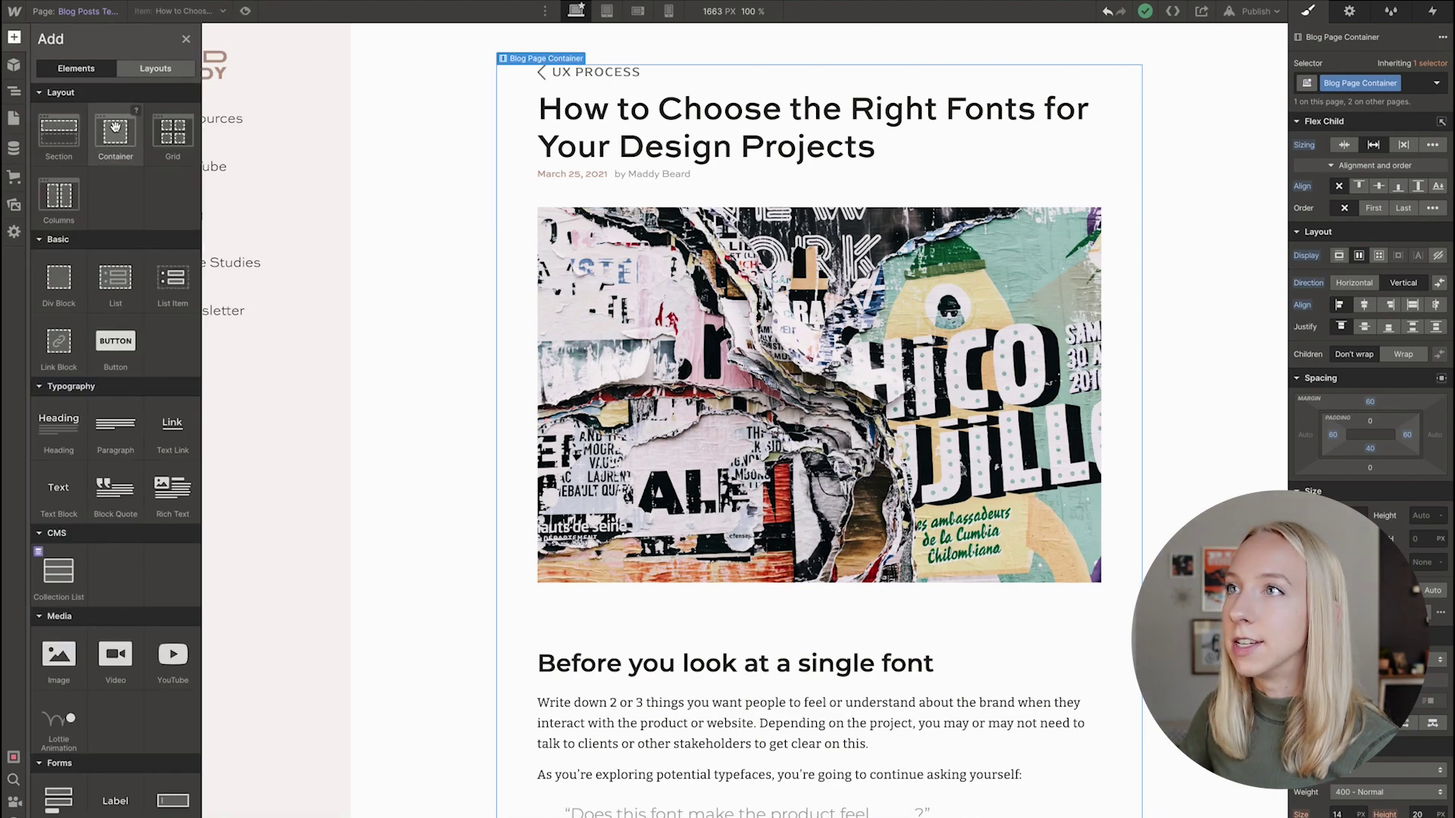
left_click(184, 40)
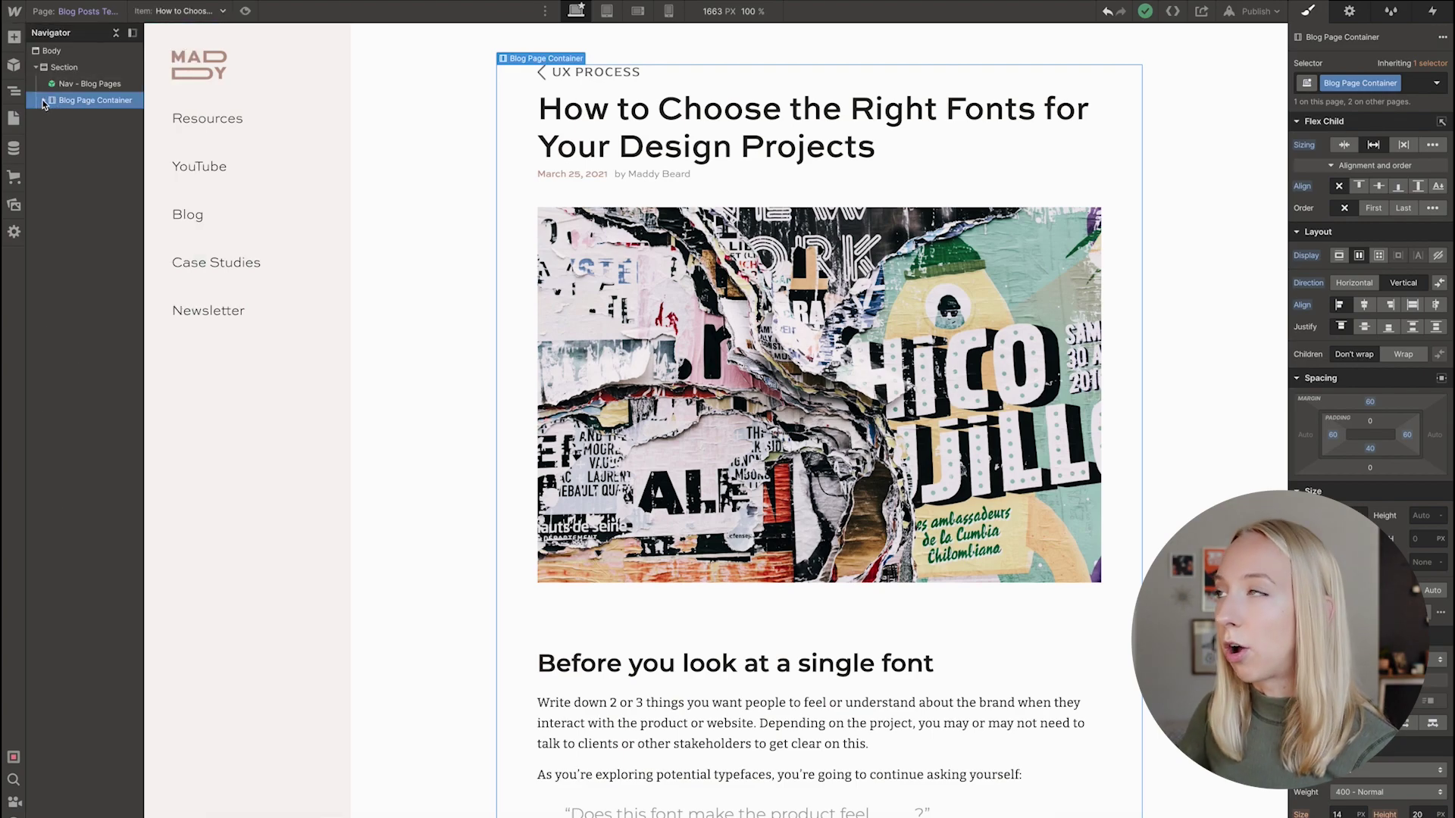
left_click(43, 103)
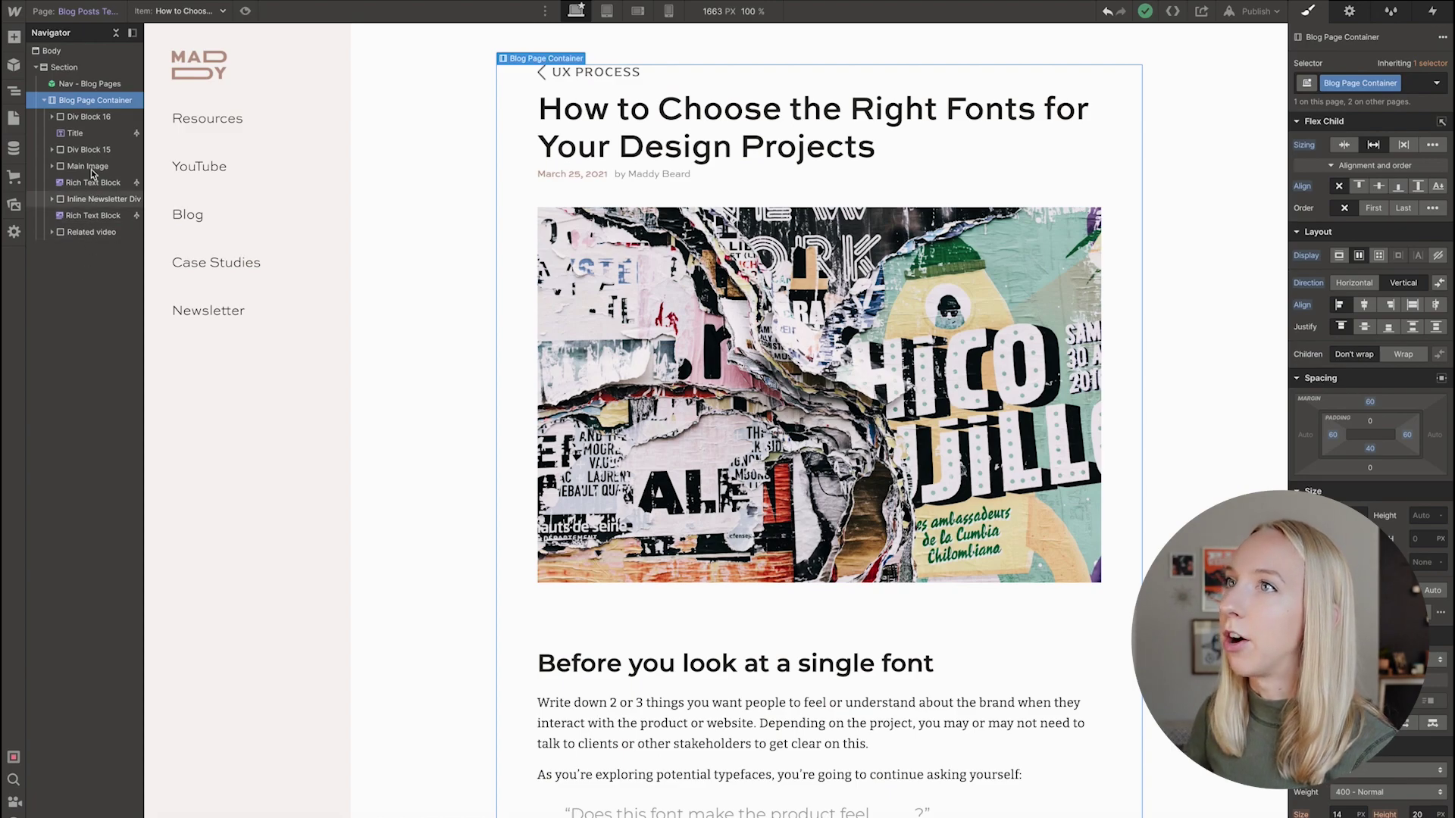
left_click(104, 118)
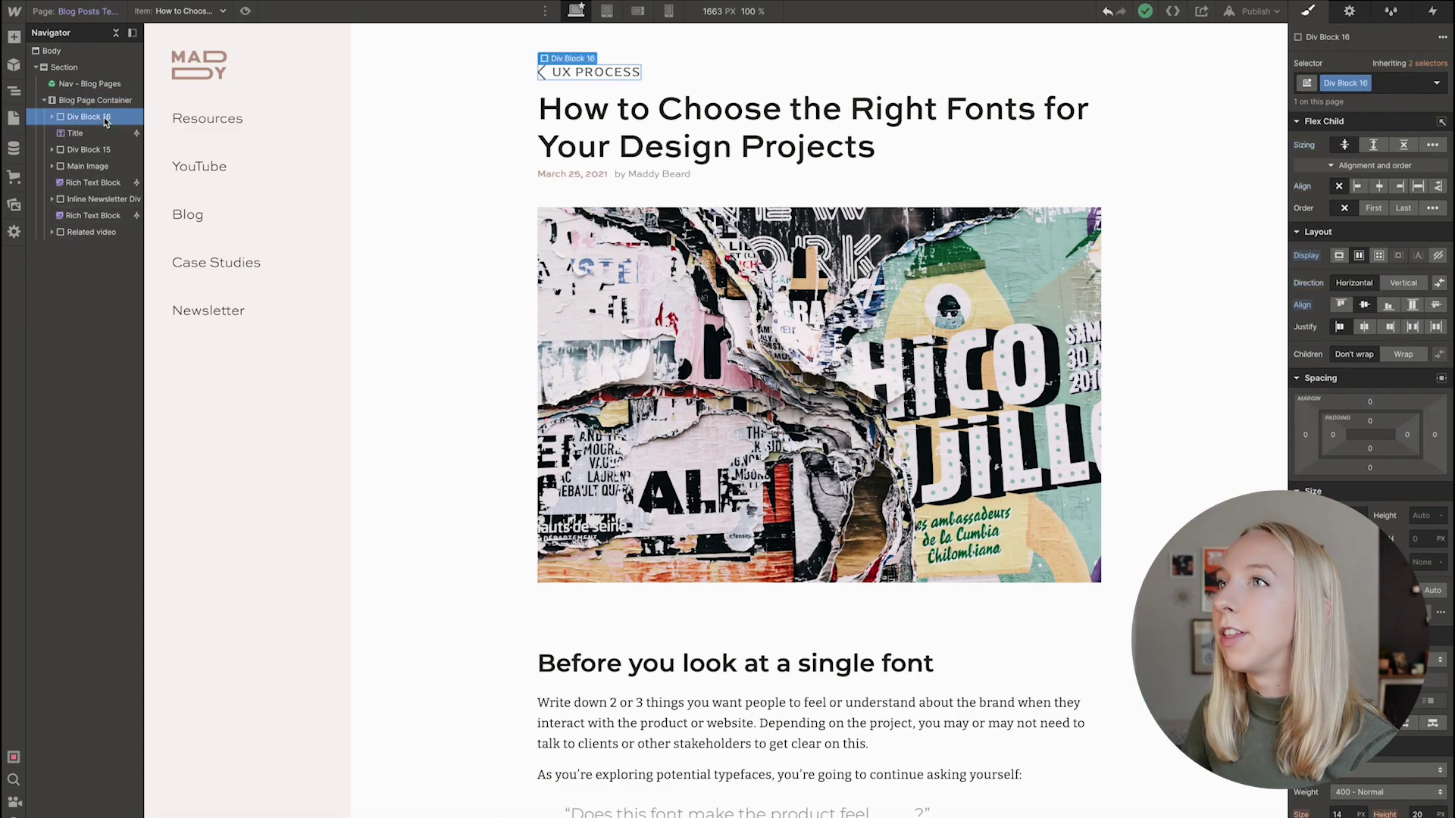
left_click(52, 118)
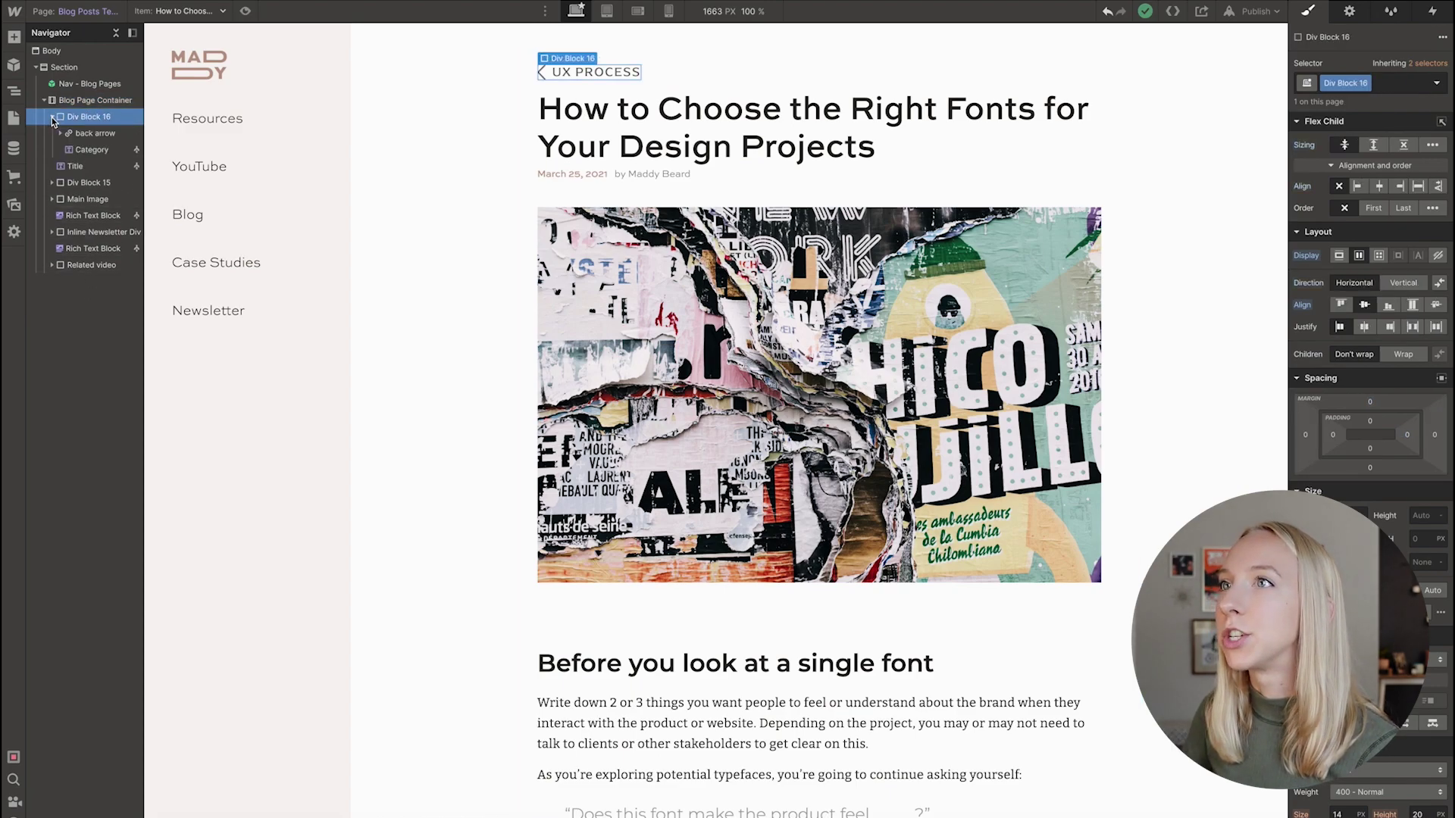
left_click(79, 151)
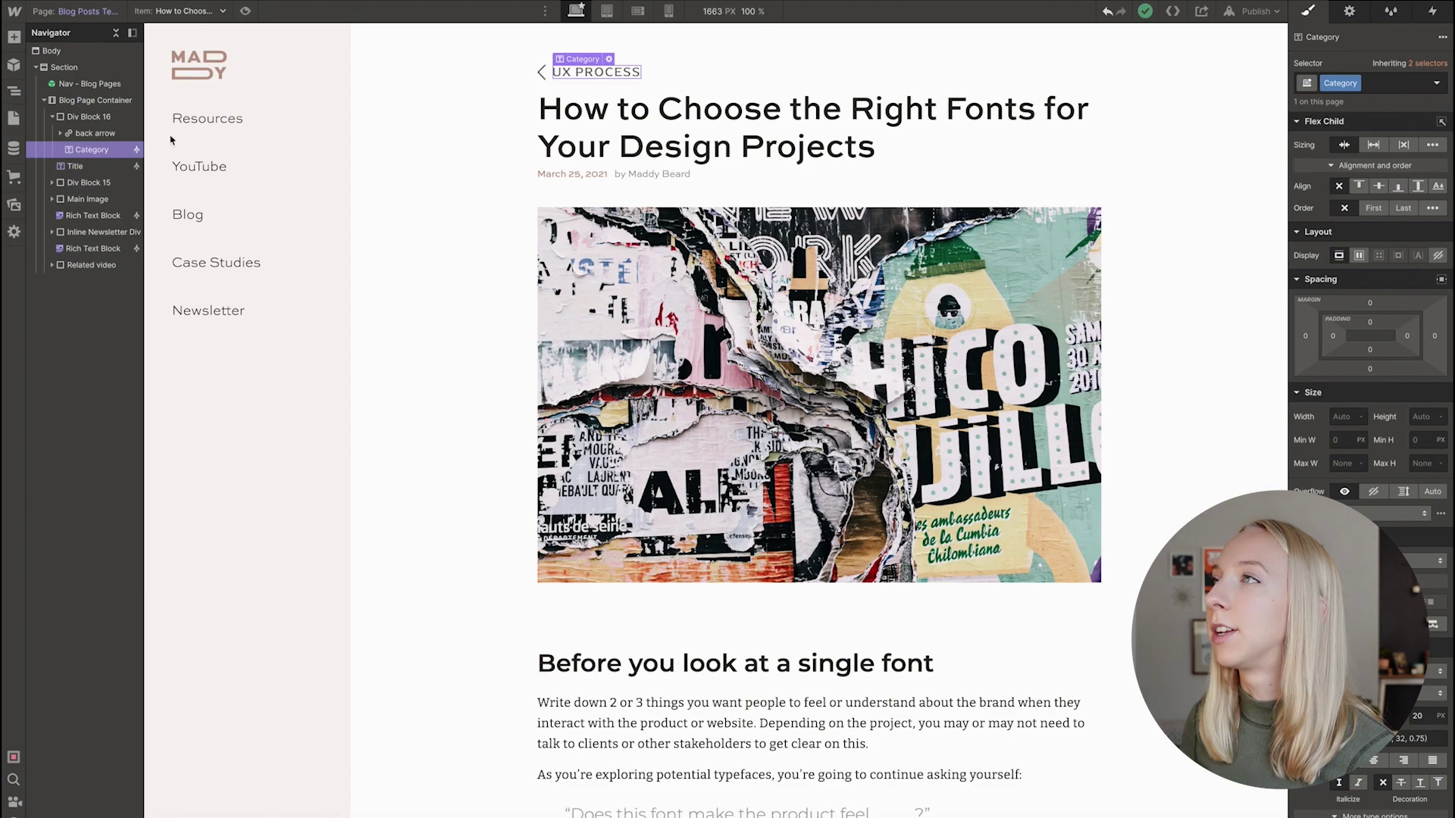
Set the category label's Get text from binding to the Blog Posts Category field.
left_click(609, 59)
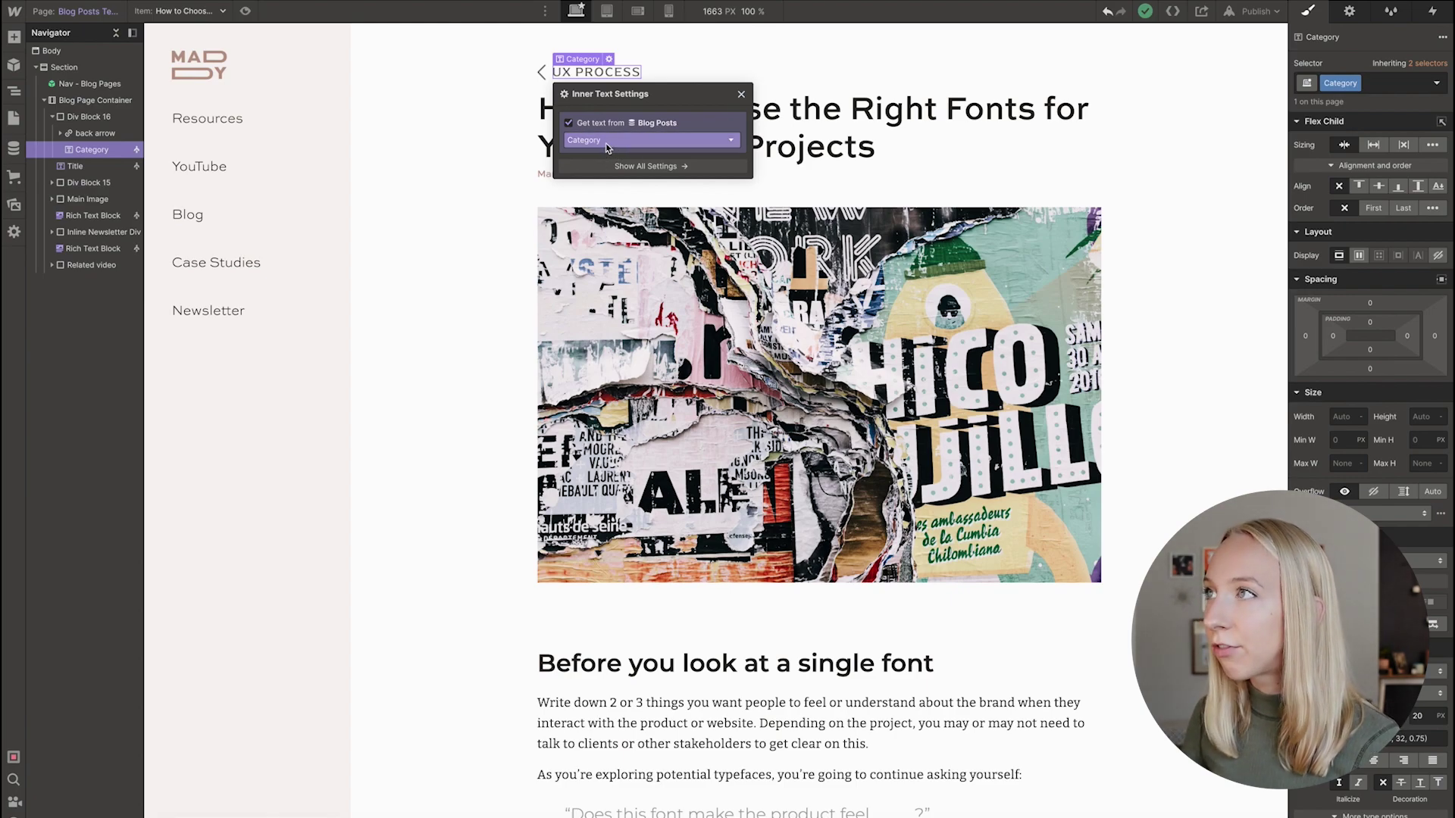
left_click(739, 95)
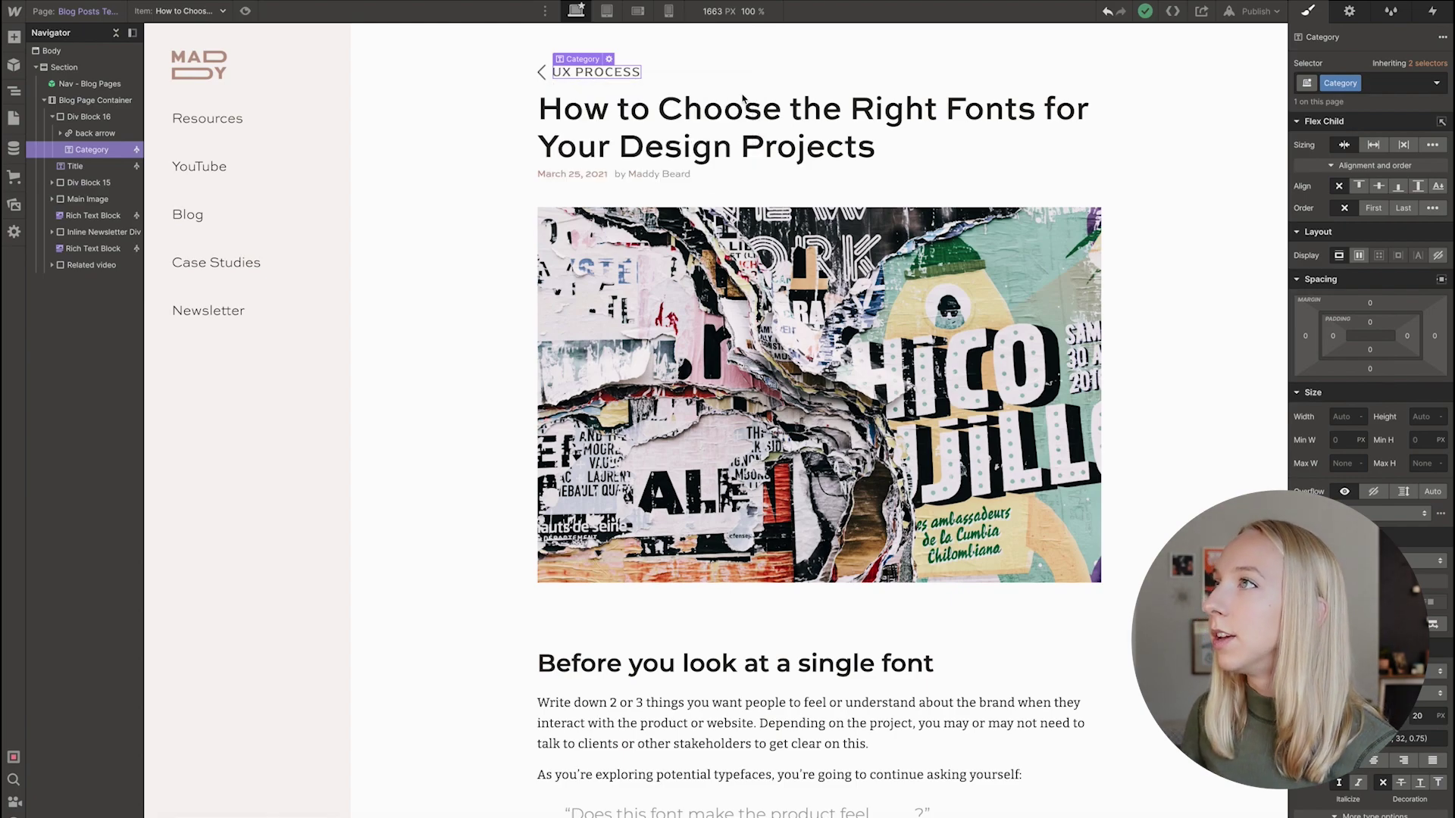
left_click(609, 59)
left_click(621, 141)
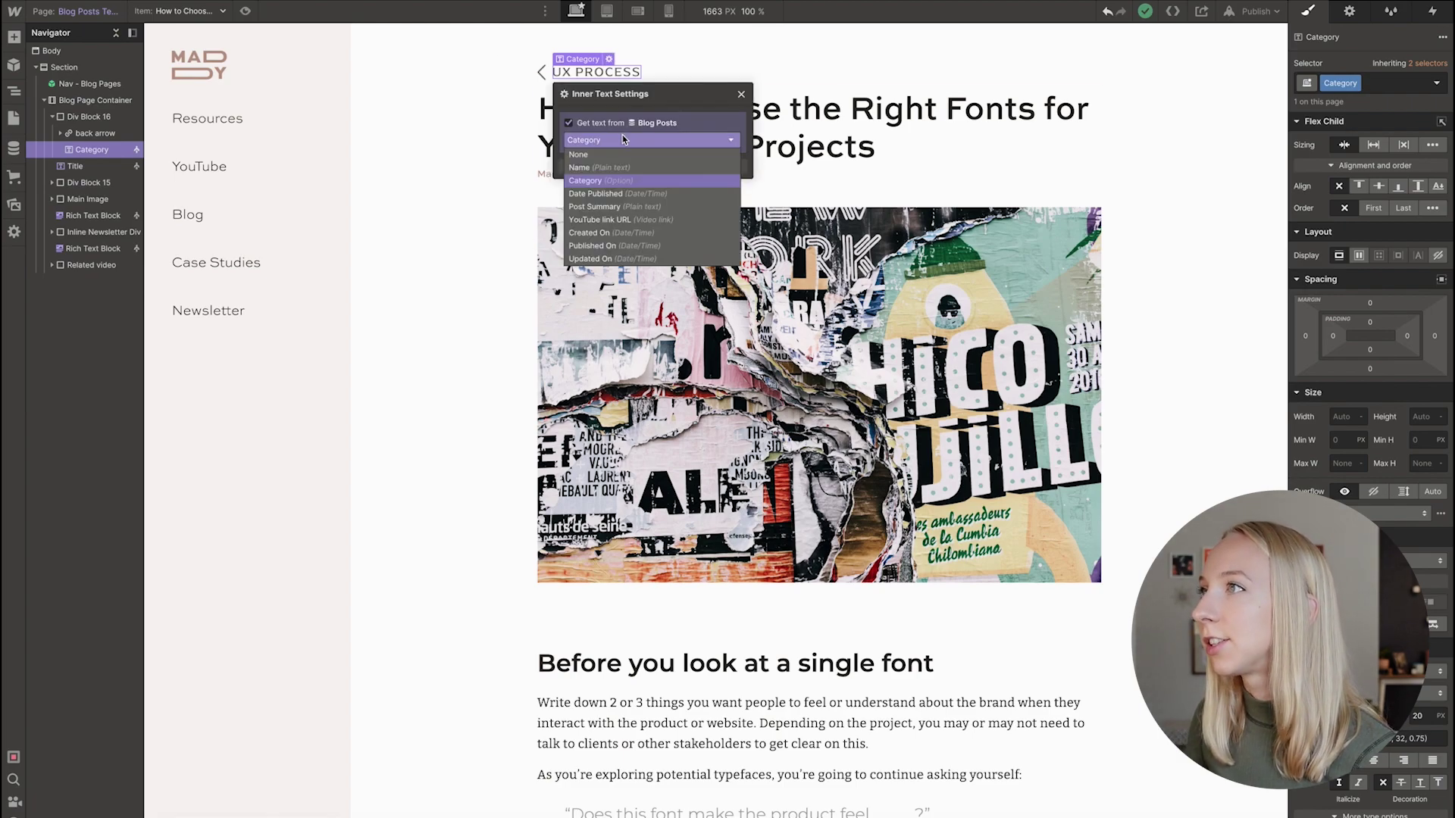
left_click(606, 206)
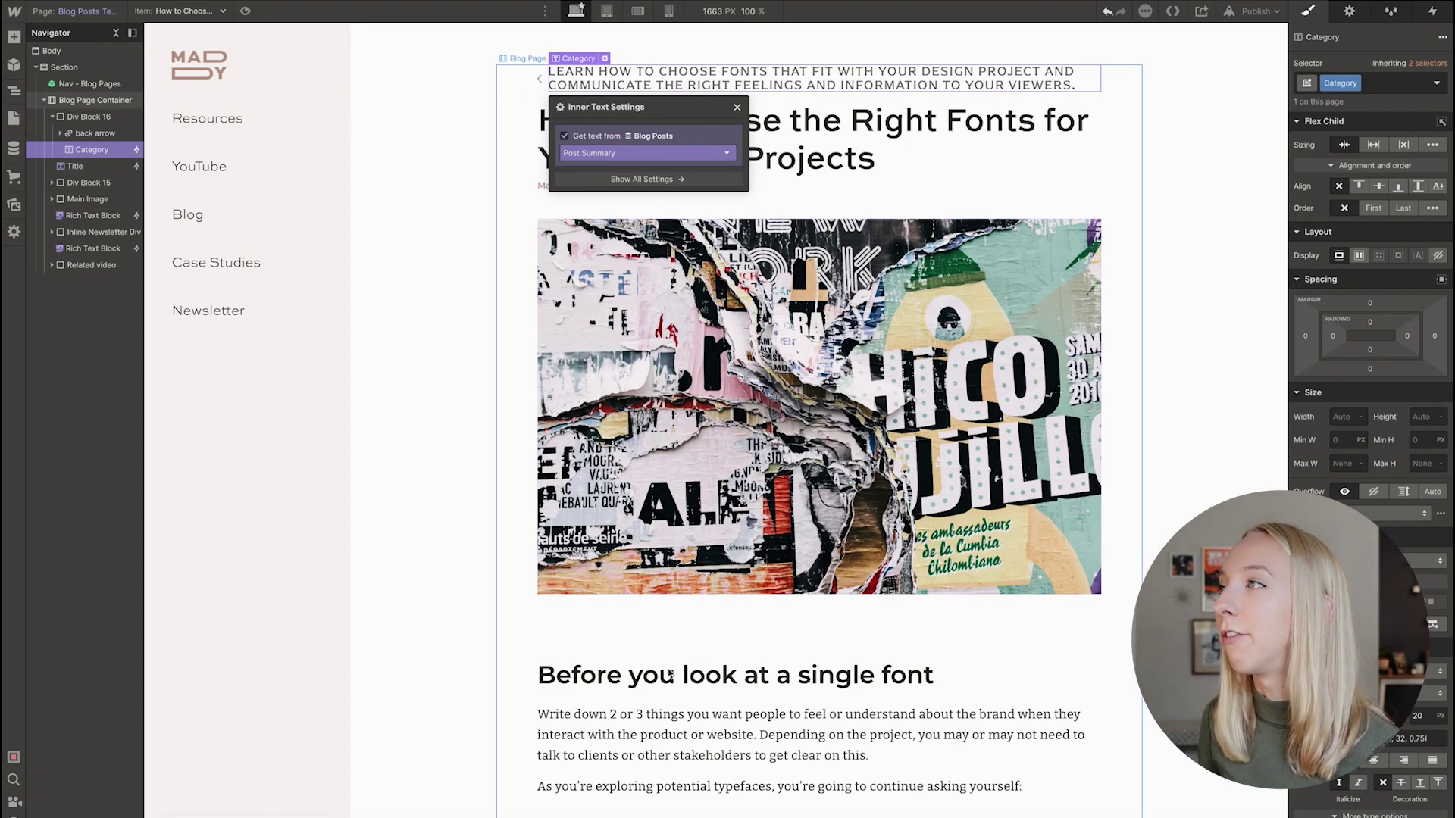
left_click(675, 153)
left_click(637, 136)
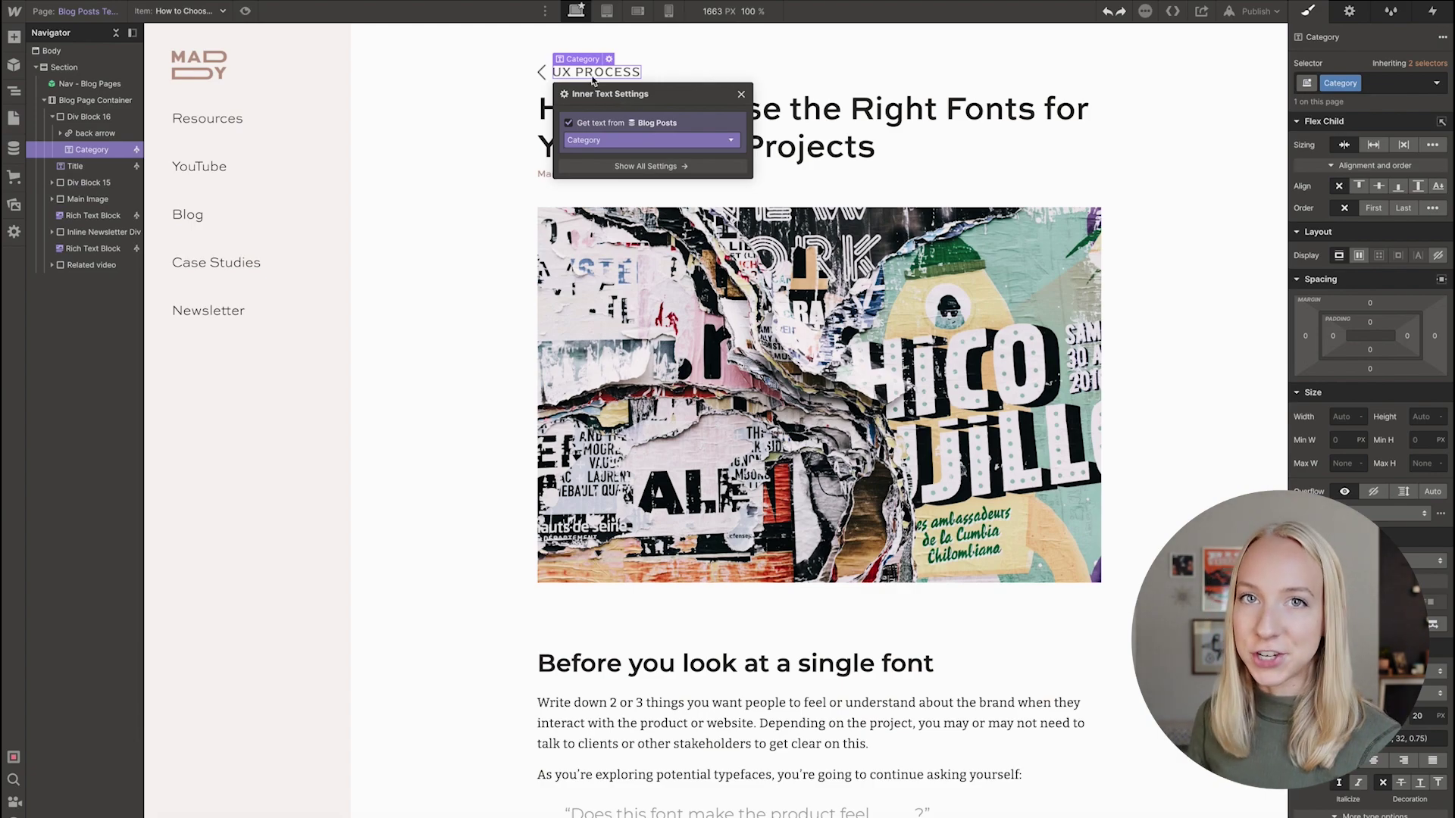
left_click(573, 119)
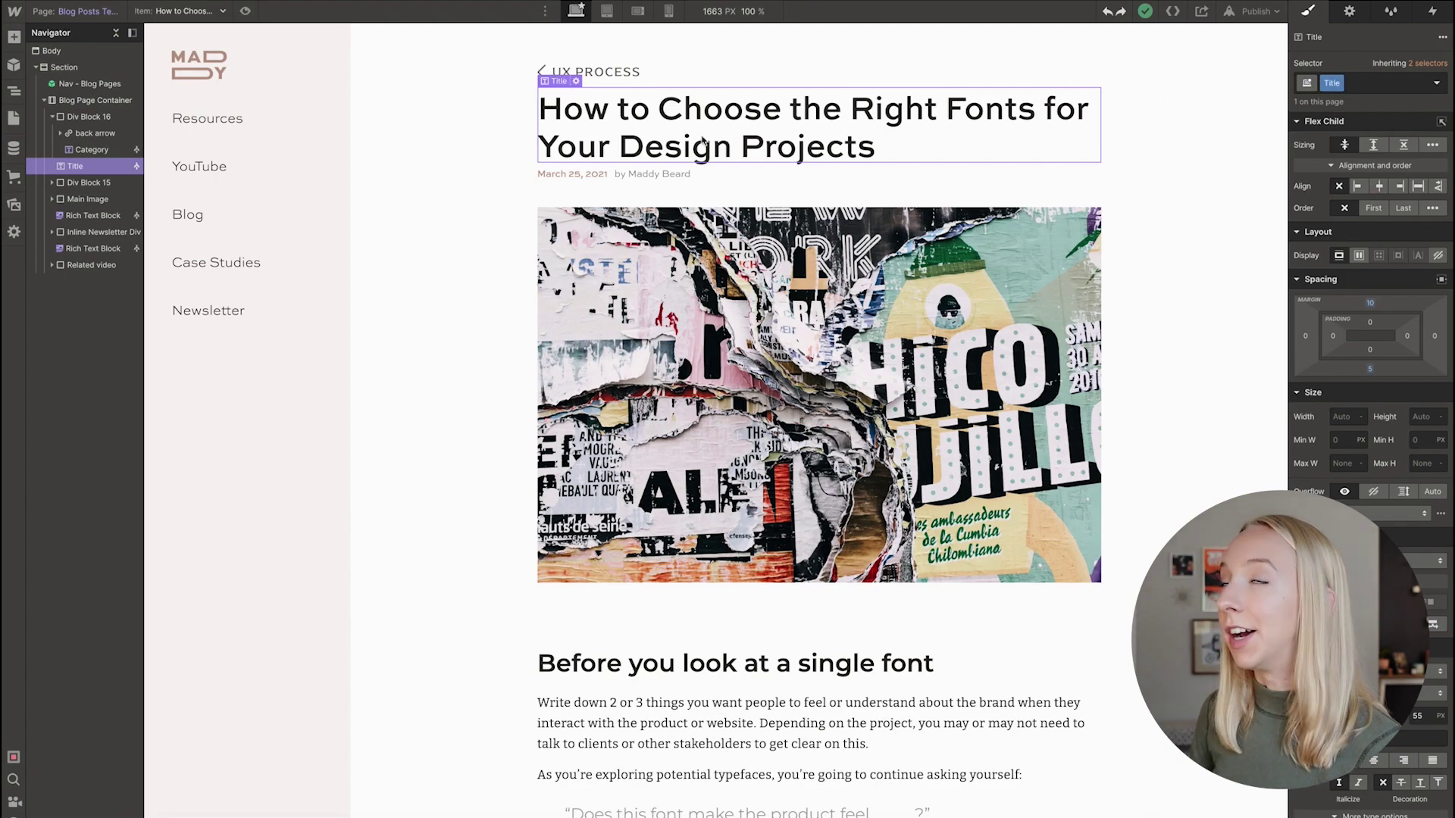
Check that the post title's Inner Text comes from the Blog Posts Name field.
scroll(1391, 538, "down", 6)
scroll(1391, 538, "up", 6)
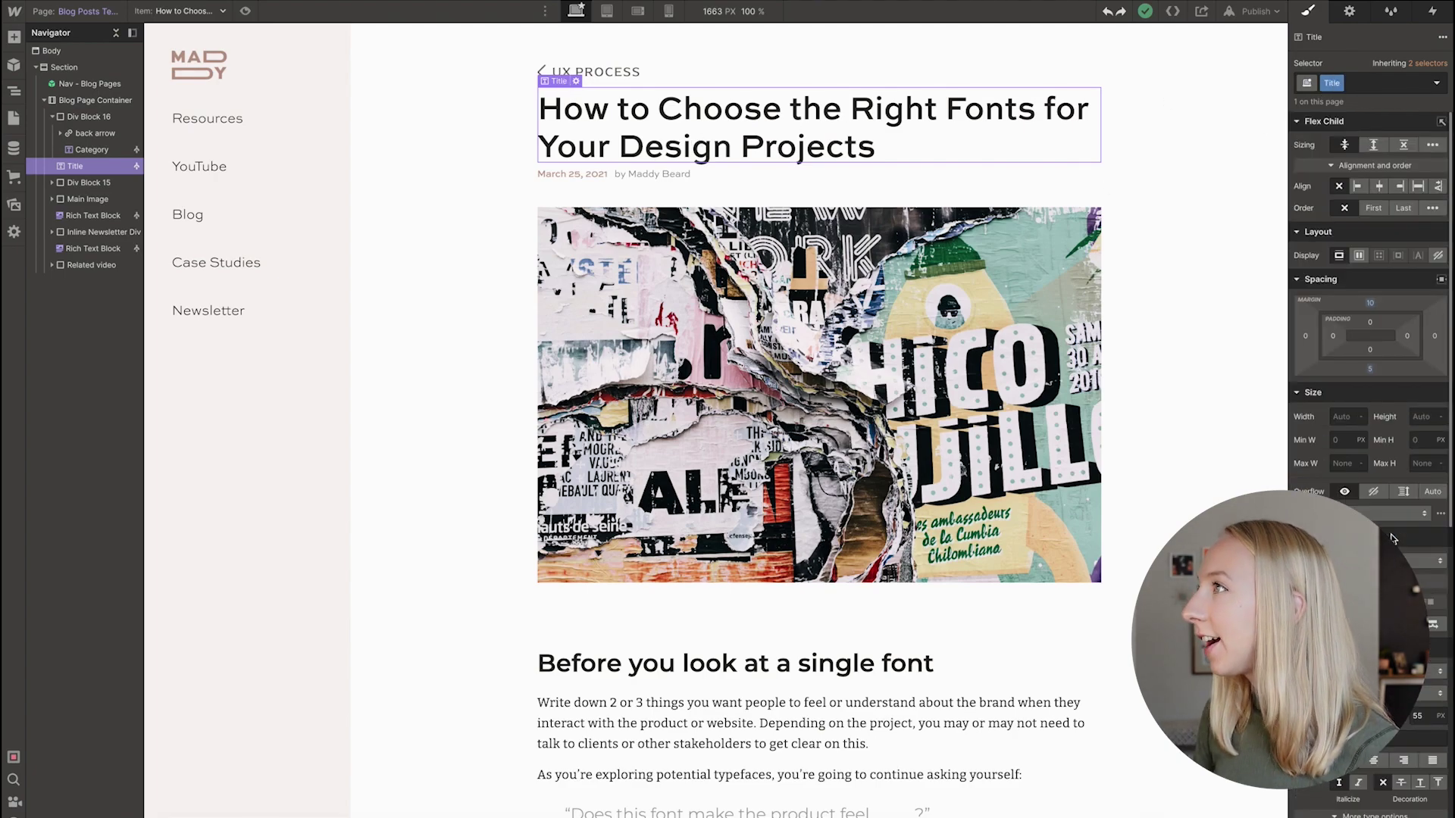
scroll(1387, 412, "down", 2)
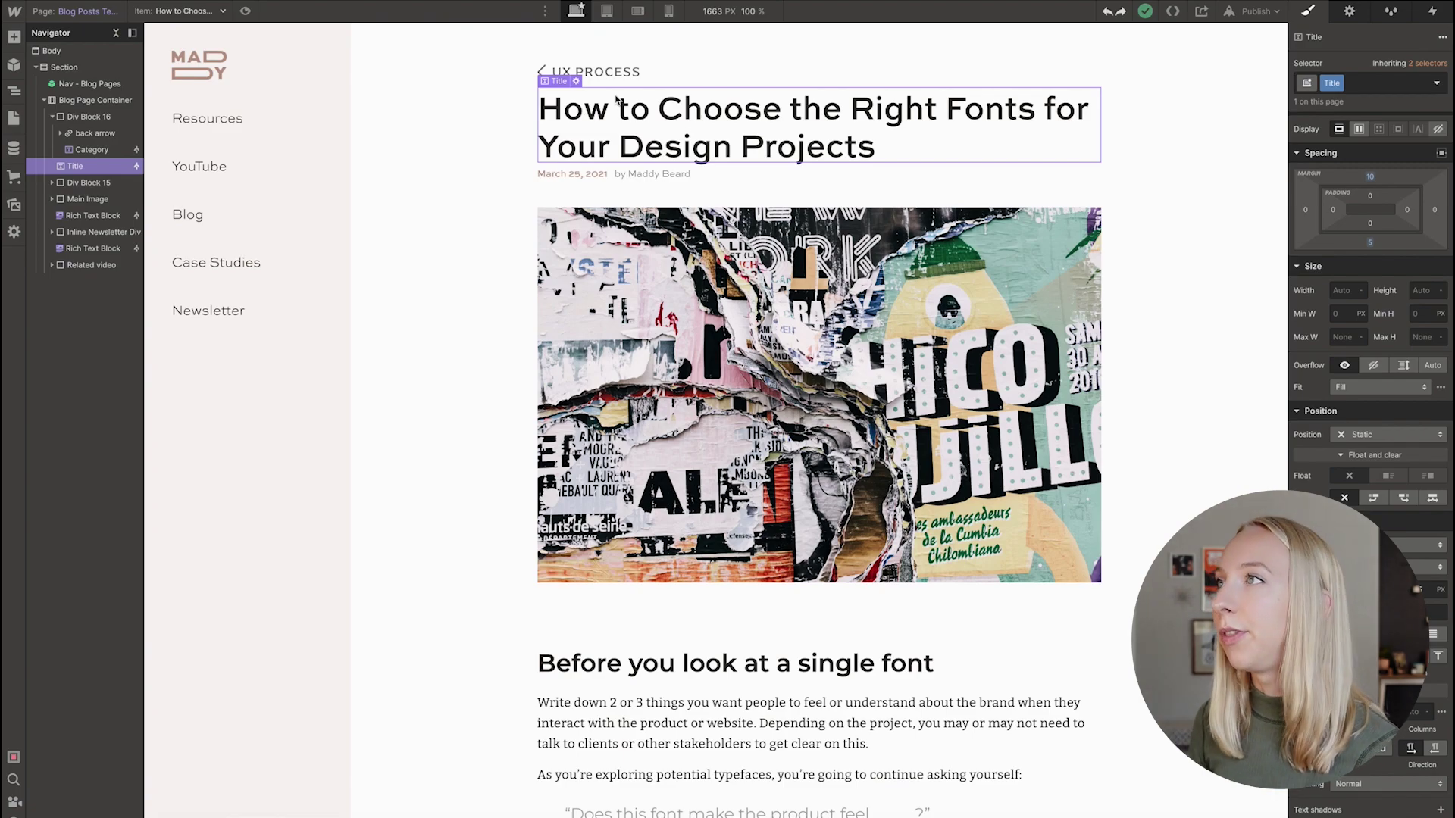
left_click(576, 80)
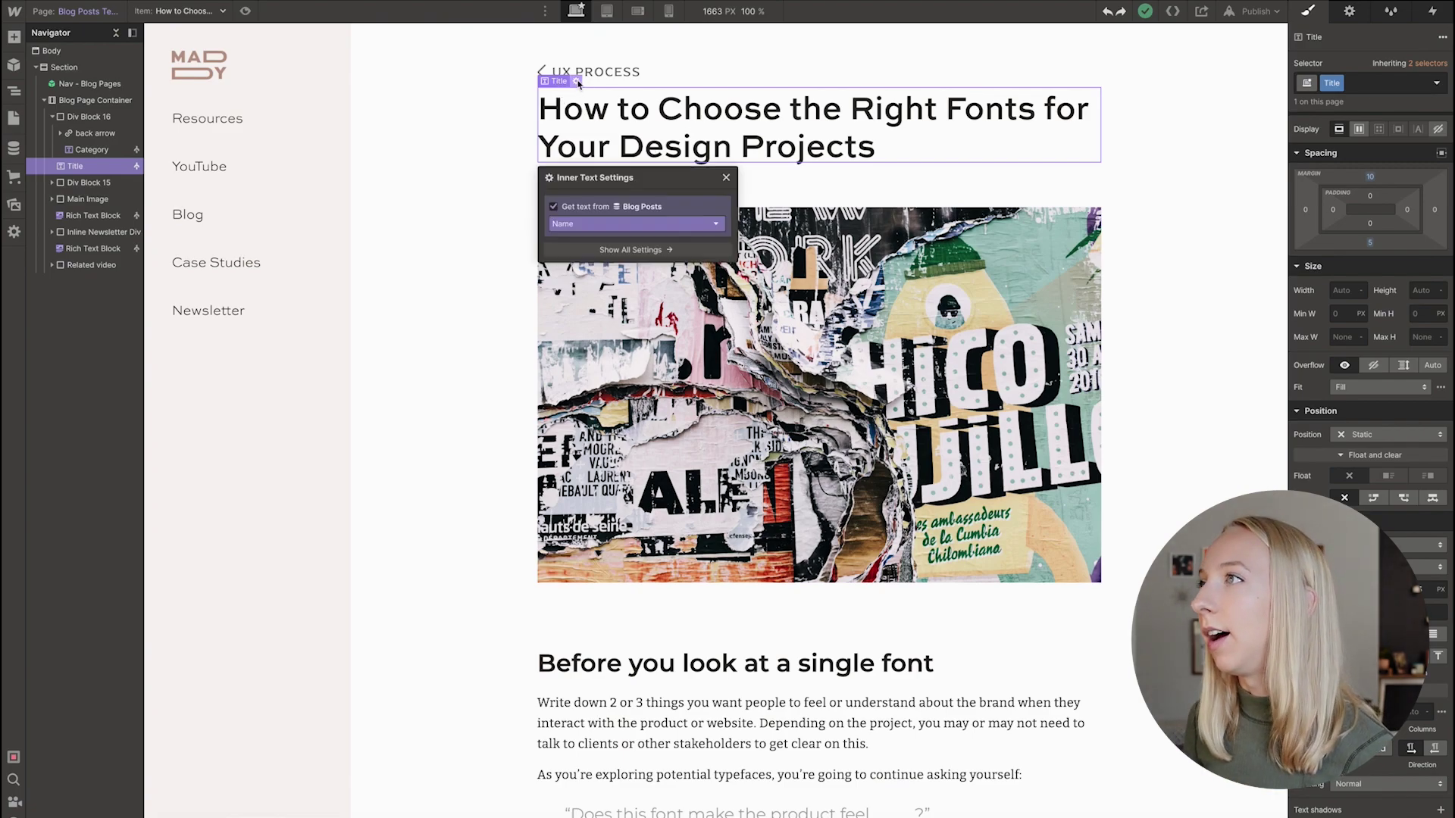
Confirm the hero image is bound to the Main Image field, then select the Rich Text Block.
left_click(717, 220)
scroll(717, 303, "down", 2)
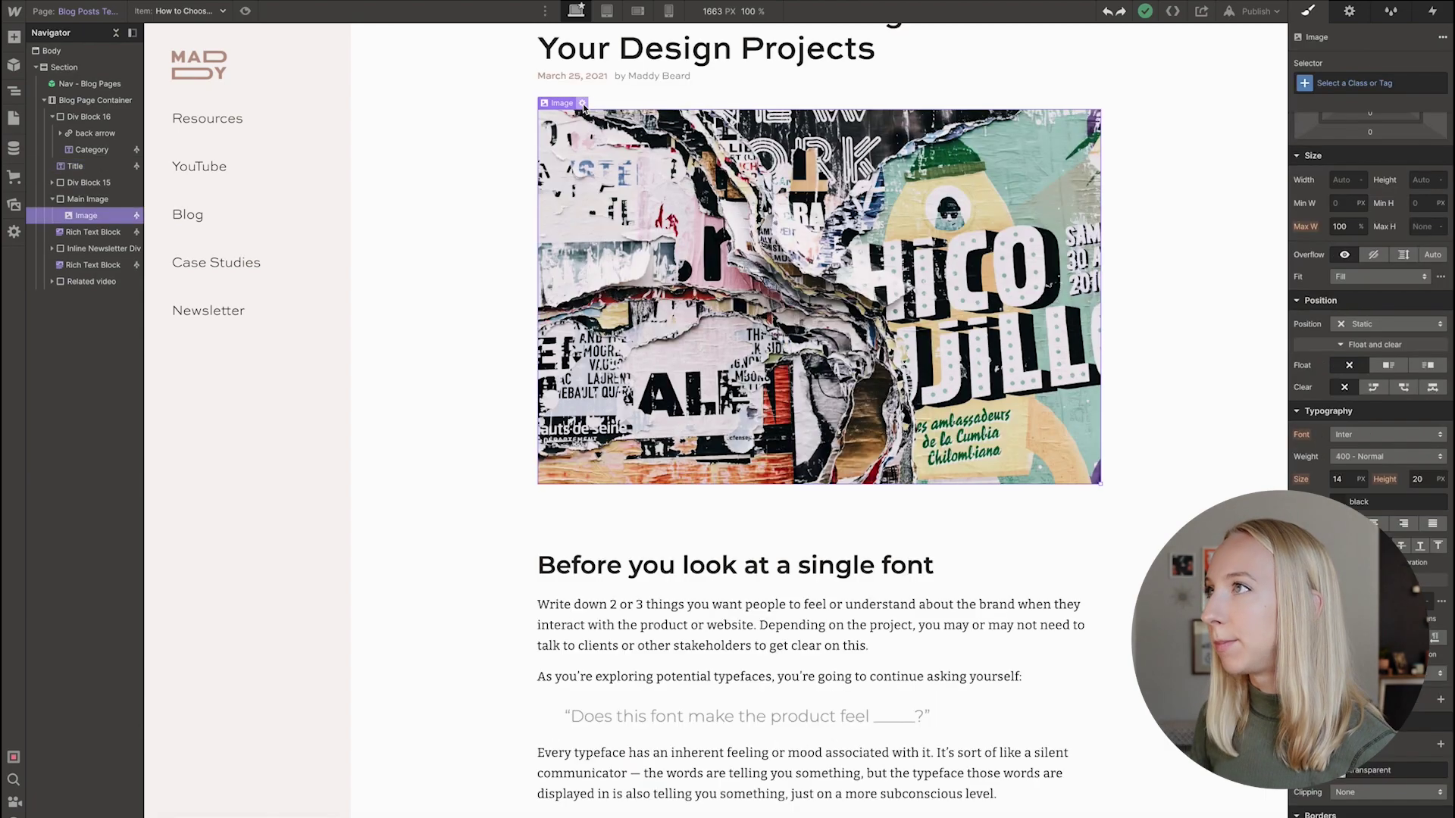
left_click(582, 103)
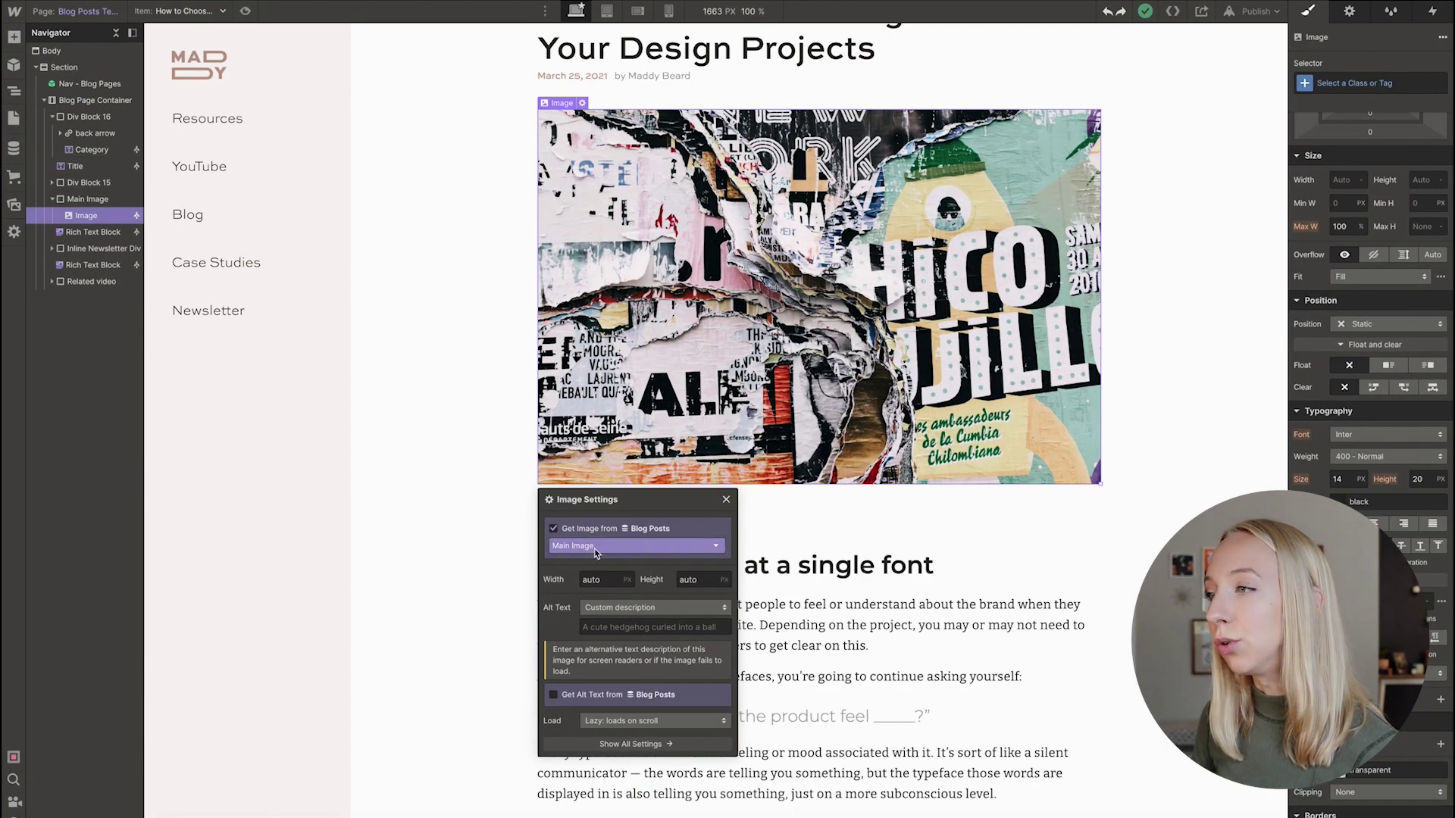
left_click(727, 502)
scroll(735, 511, "down", 2)
left_click(661, 463)
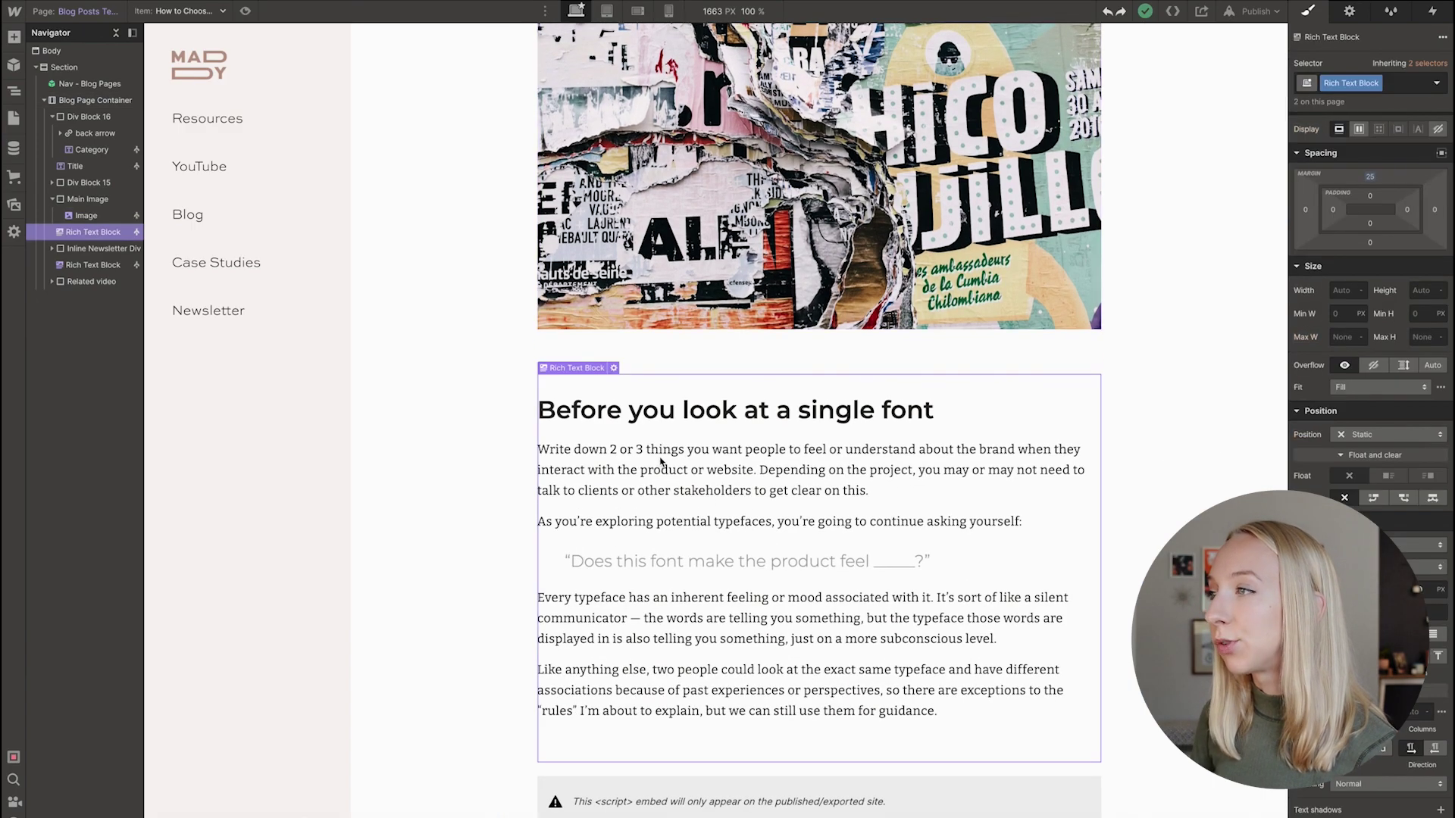
Keep the post title's font weight at 700 - Bold and select the post body Rich Text Block.
scroll(662, 463, "down", 2)
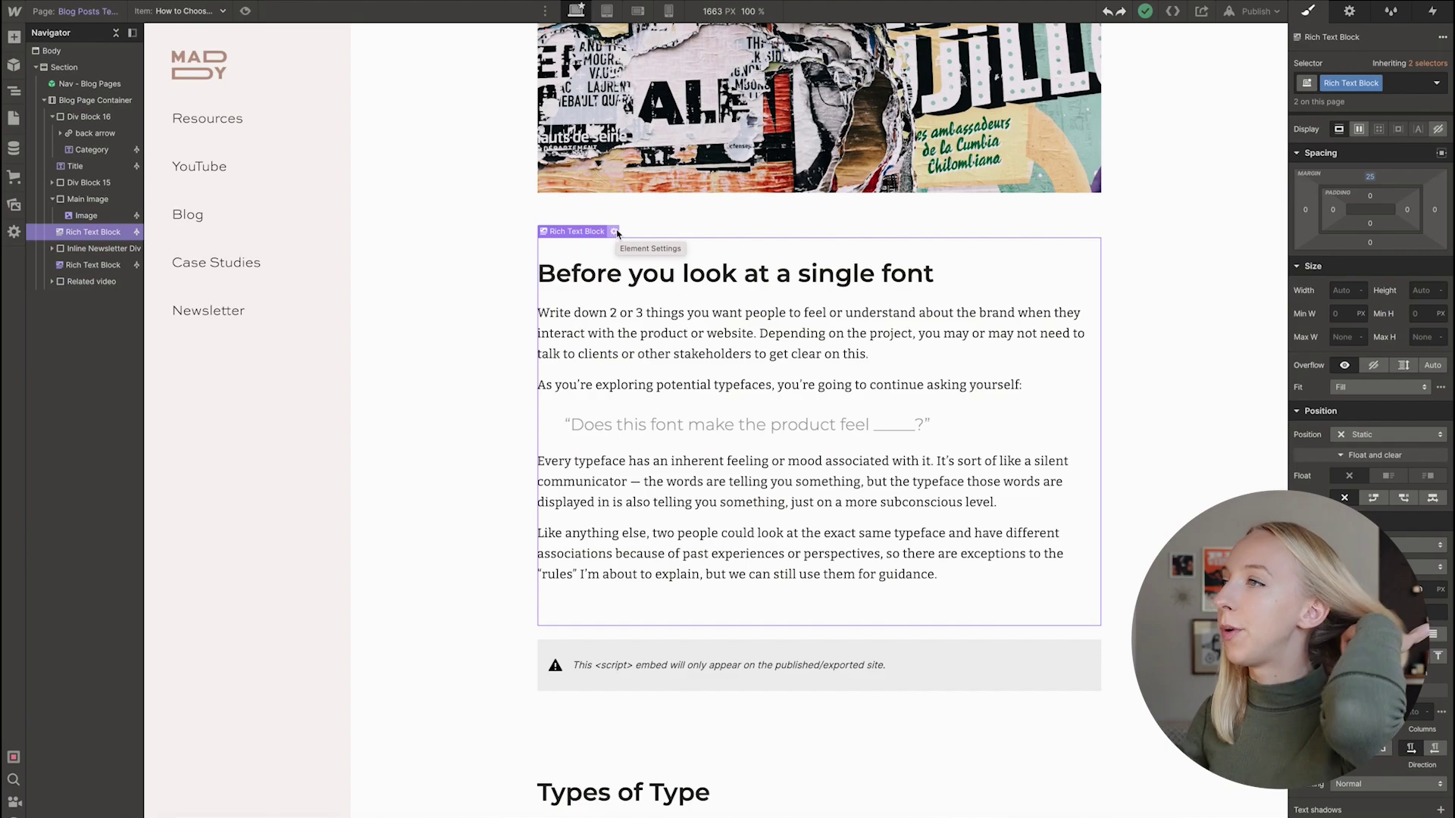
scroll(644, 190, "up", 5)
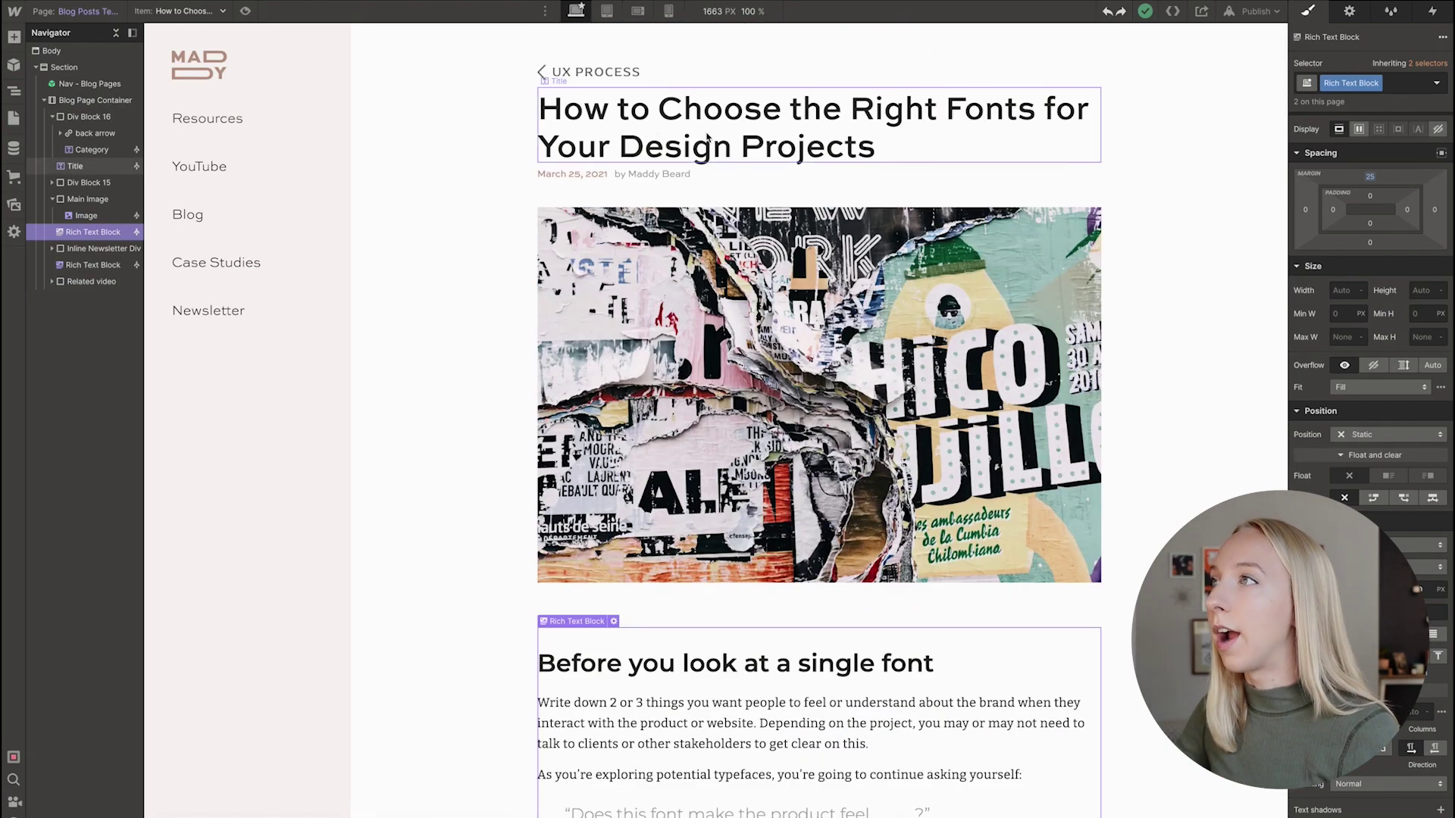
left_click(684, 117)
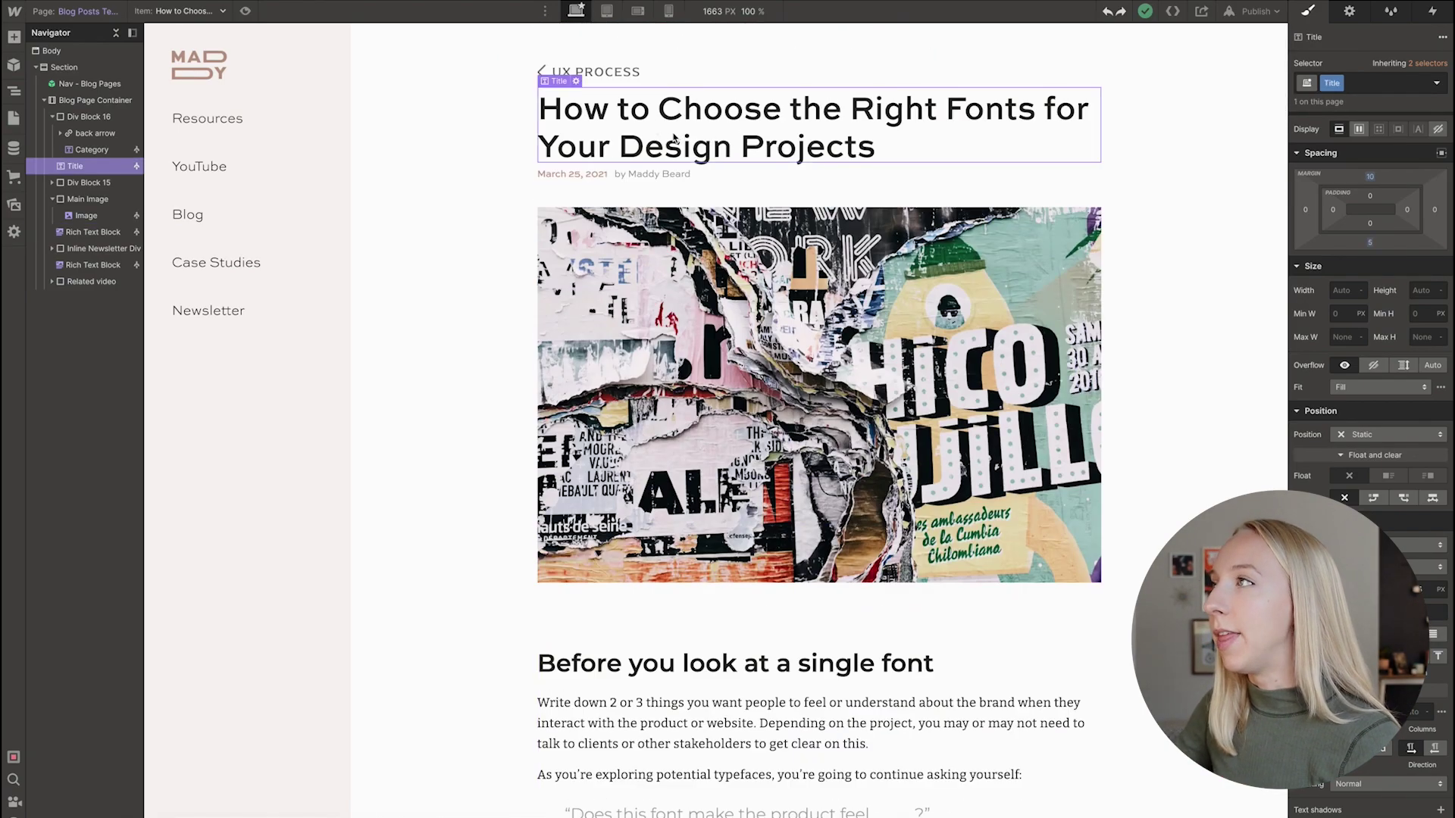
scroll(1388, 366, "down", 4)
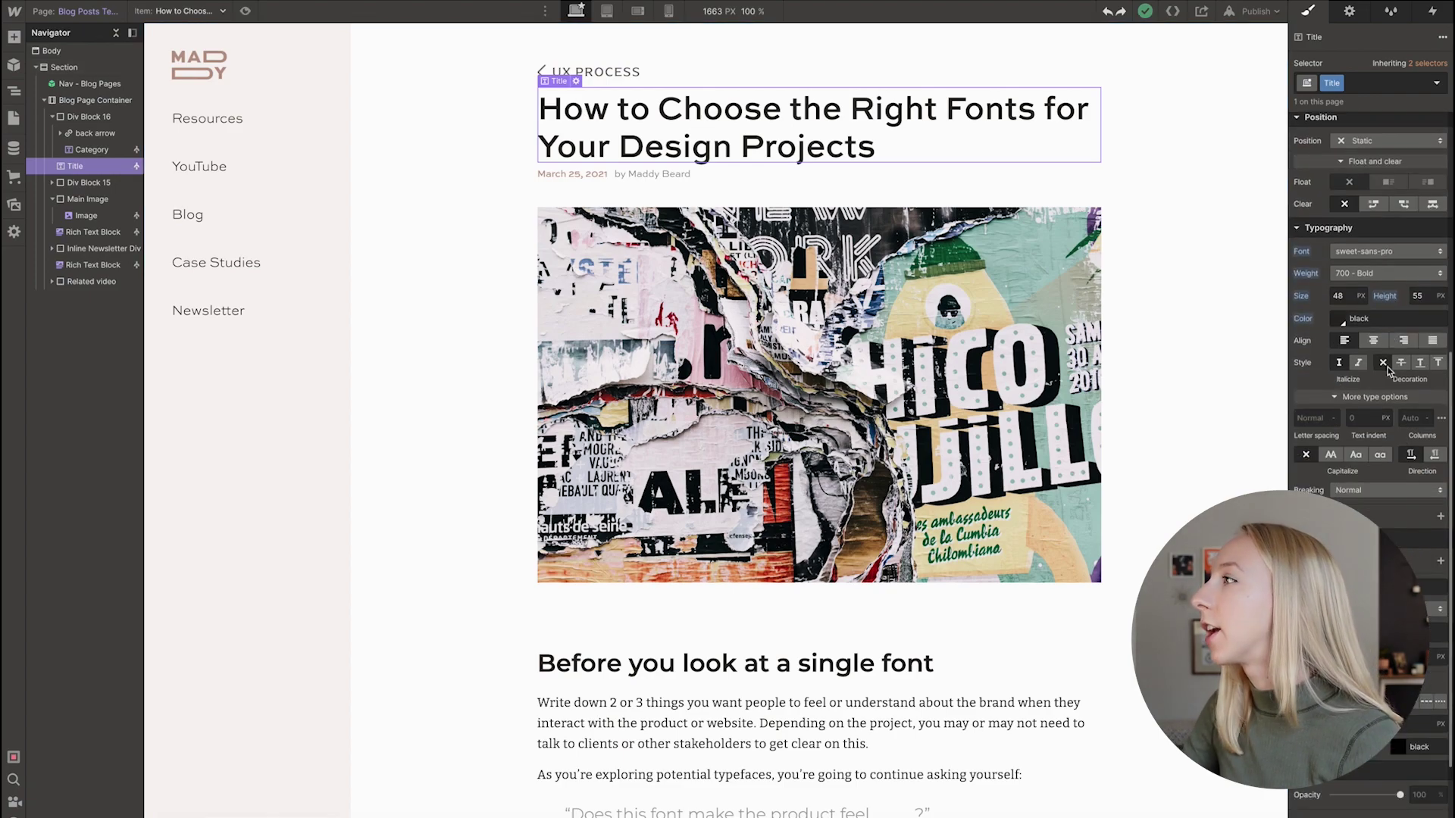
left_click(1380, 274)
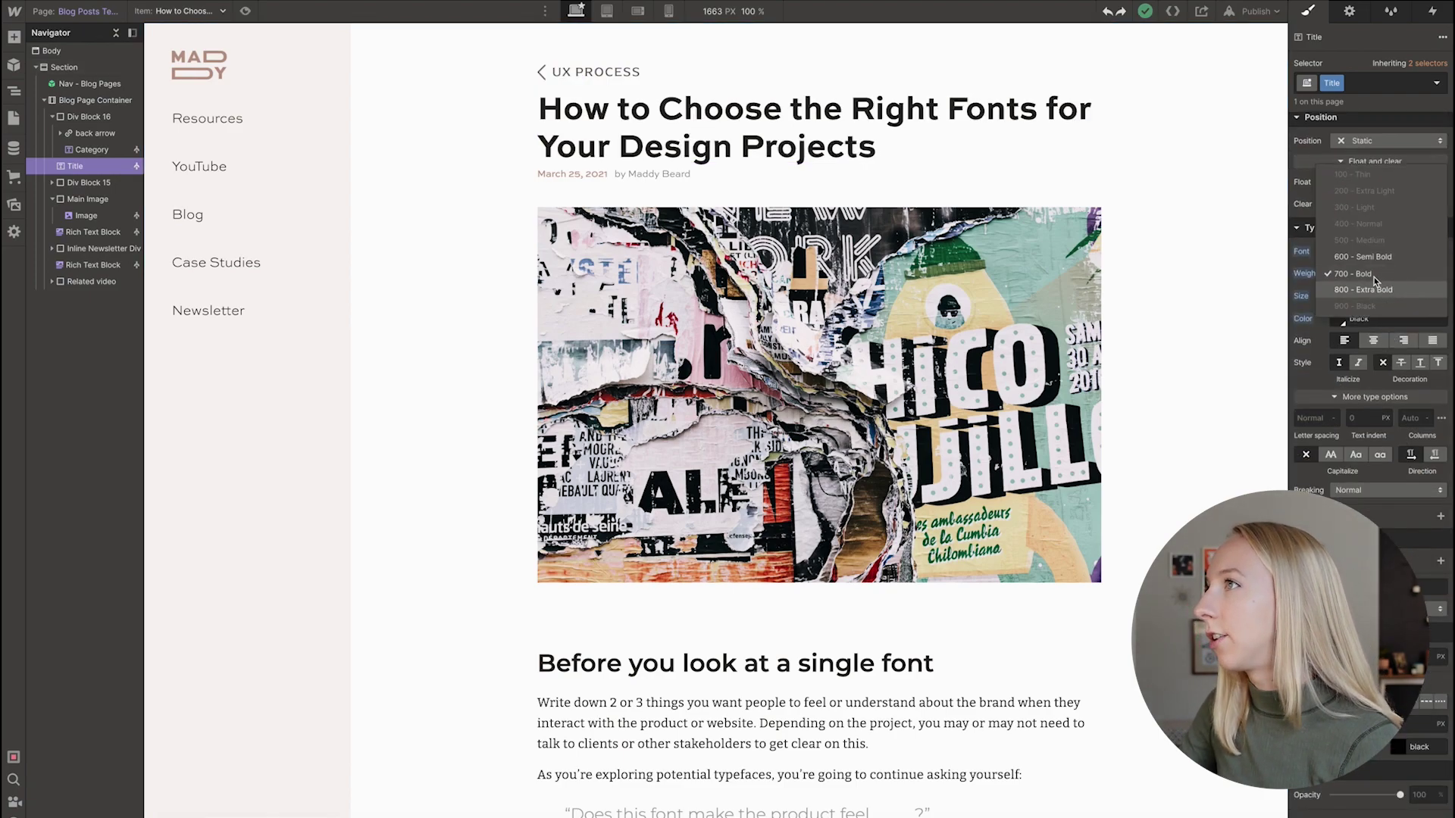
left_click(1222, 221)
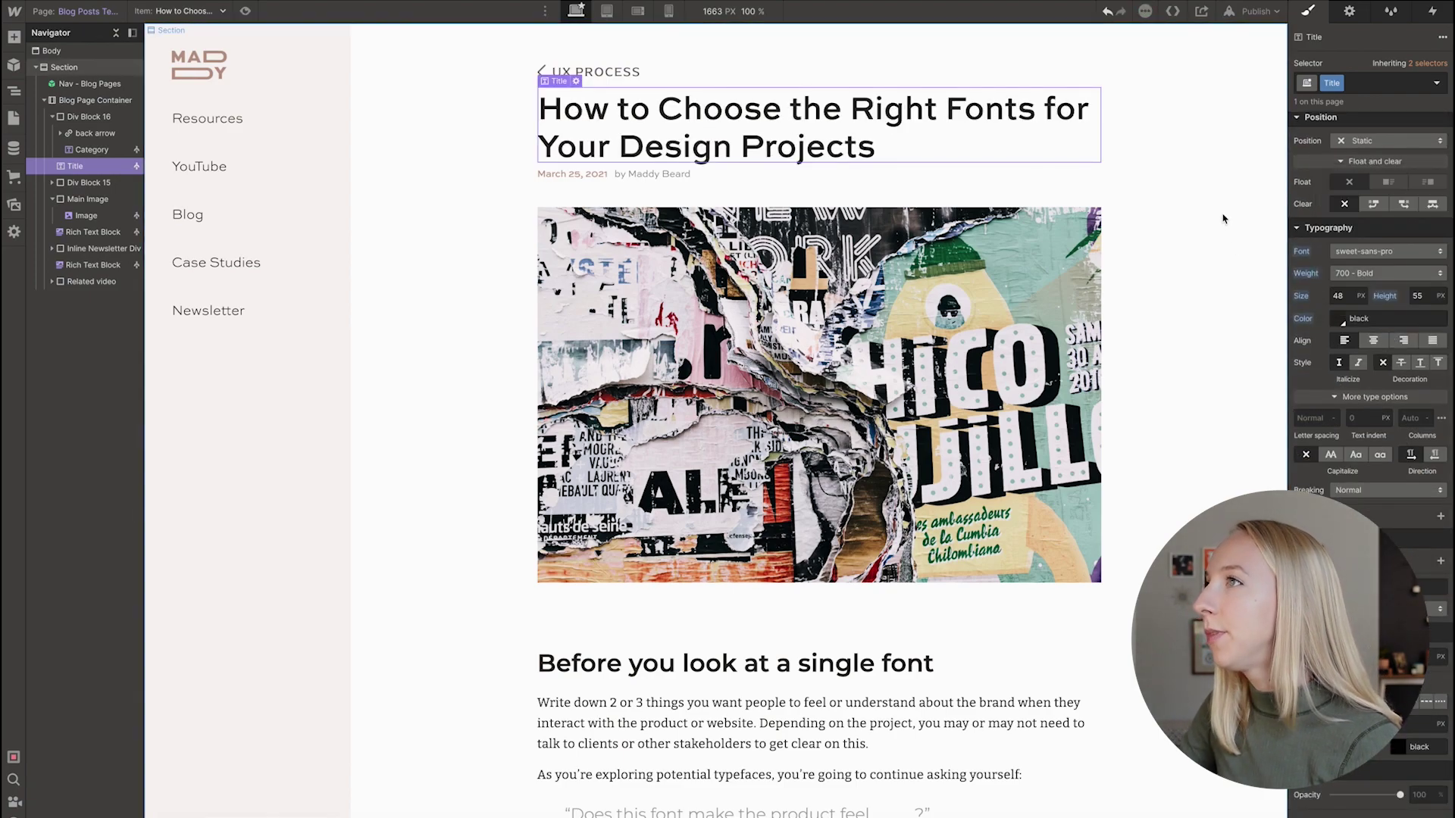
scroll(576, 312, "down", 5)
scroll(576, 312, "up", 1)
left_click(588, 350)
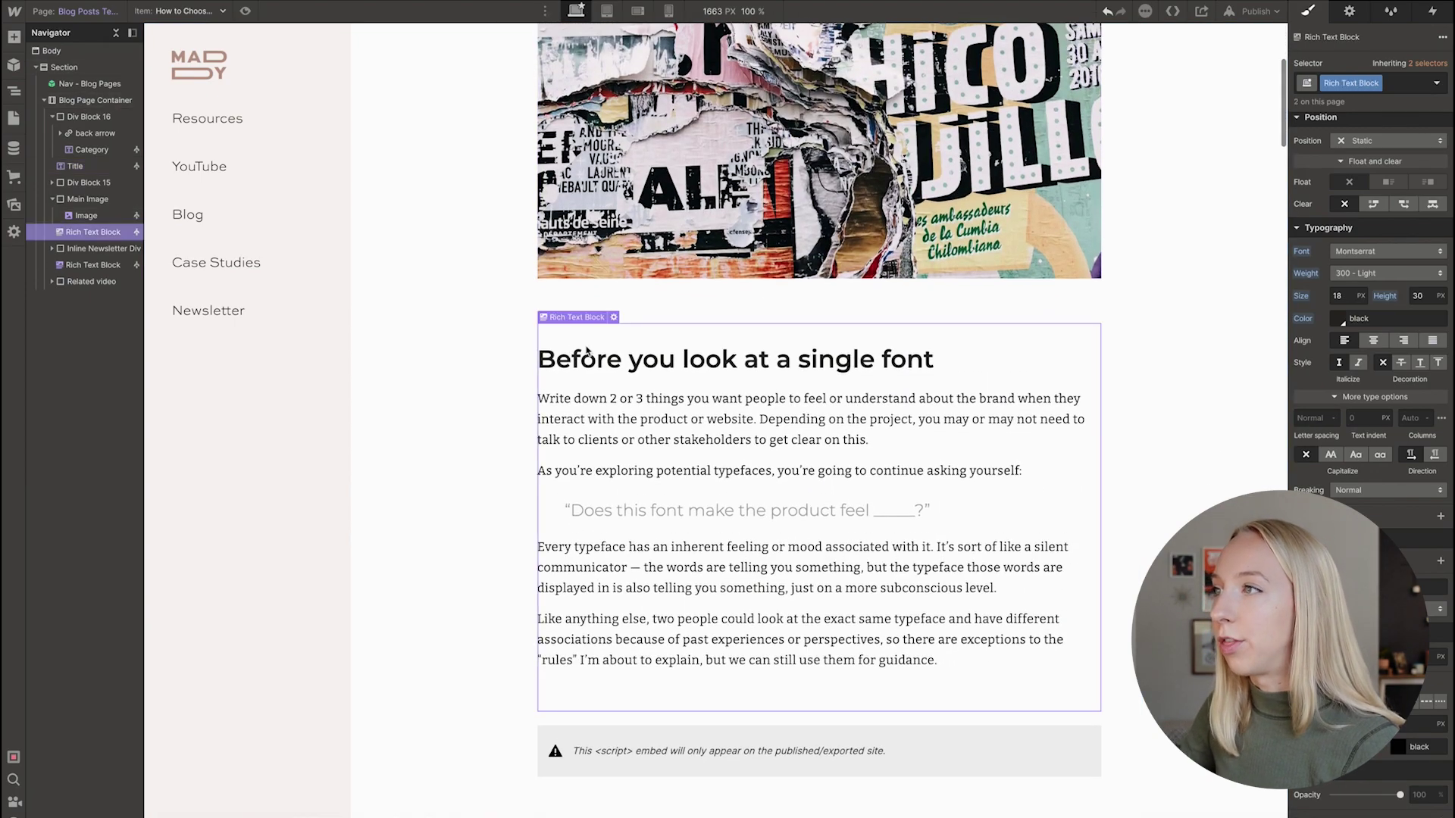
Unbind the Rich Text Block from Blog Posts, then select its sample Heading 2, paragraph and Heading 4.
left_click(614, 317)
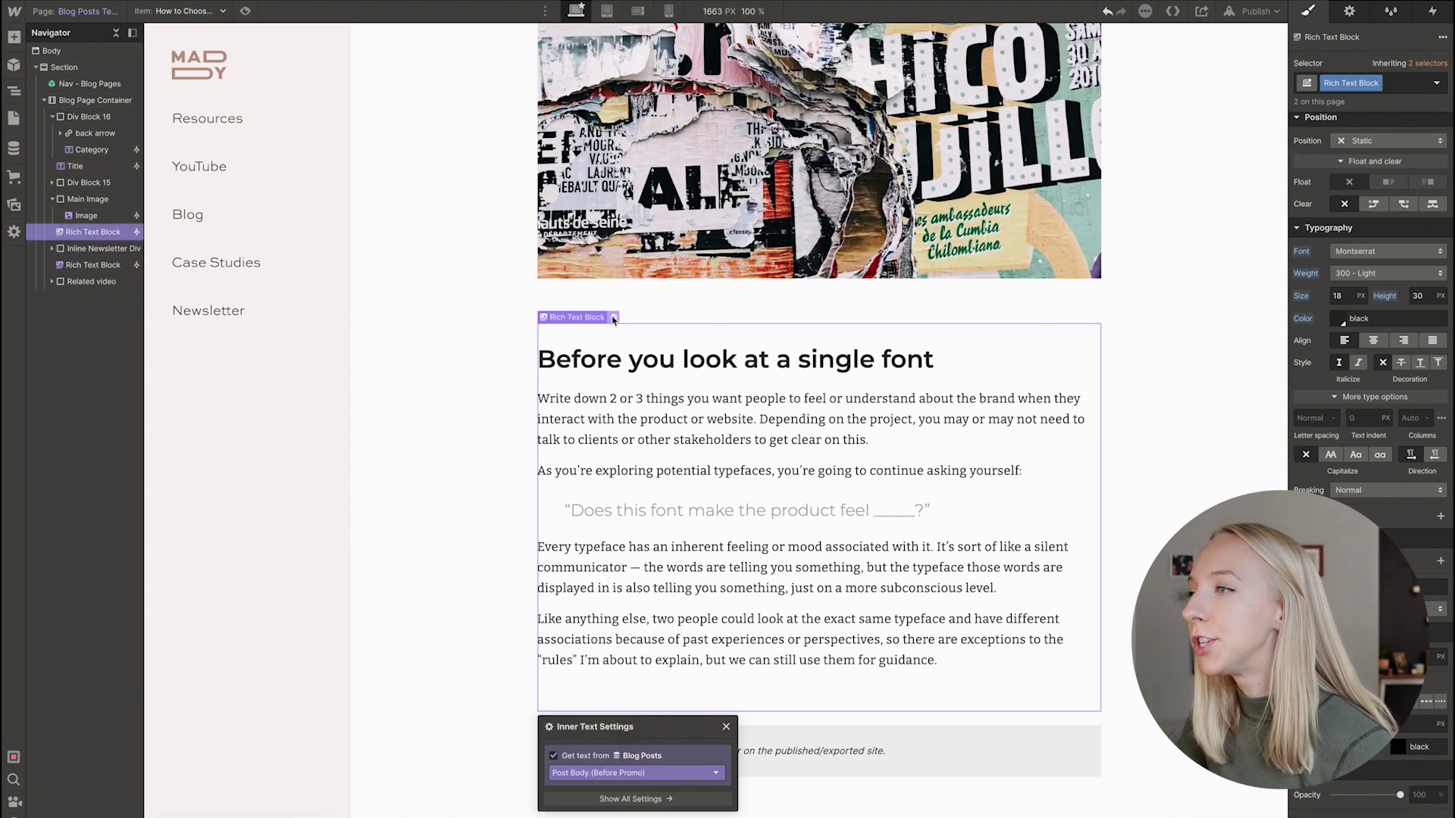
left_click(553, 755)
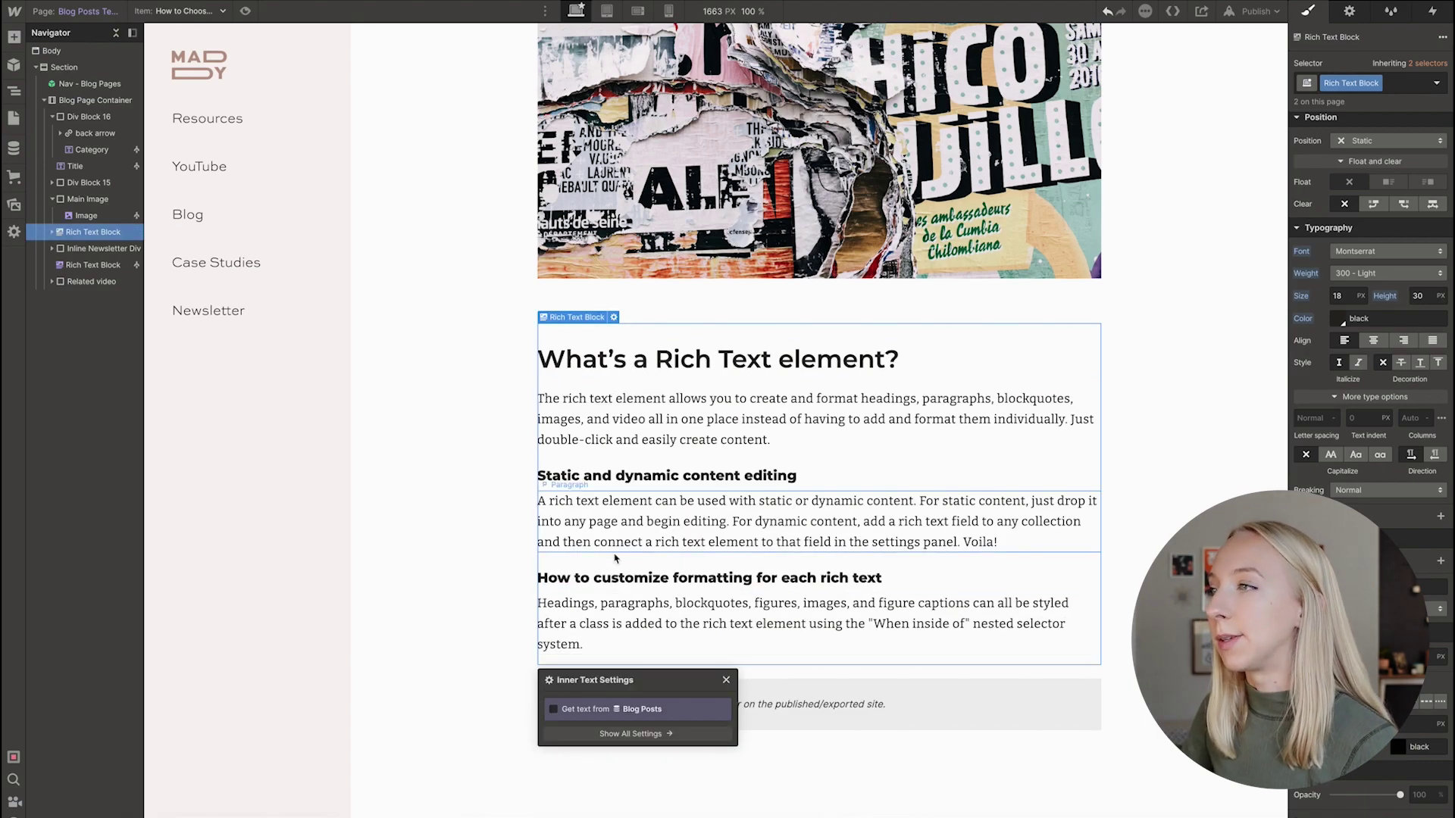
left_click(621, 368)
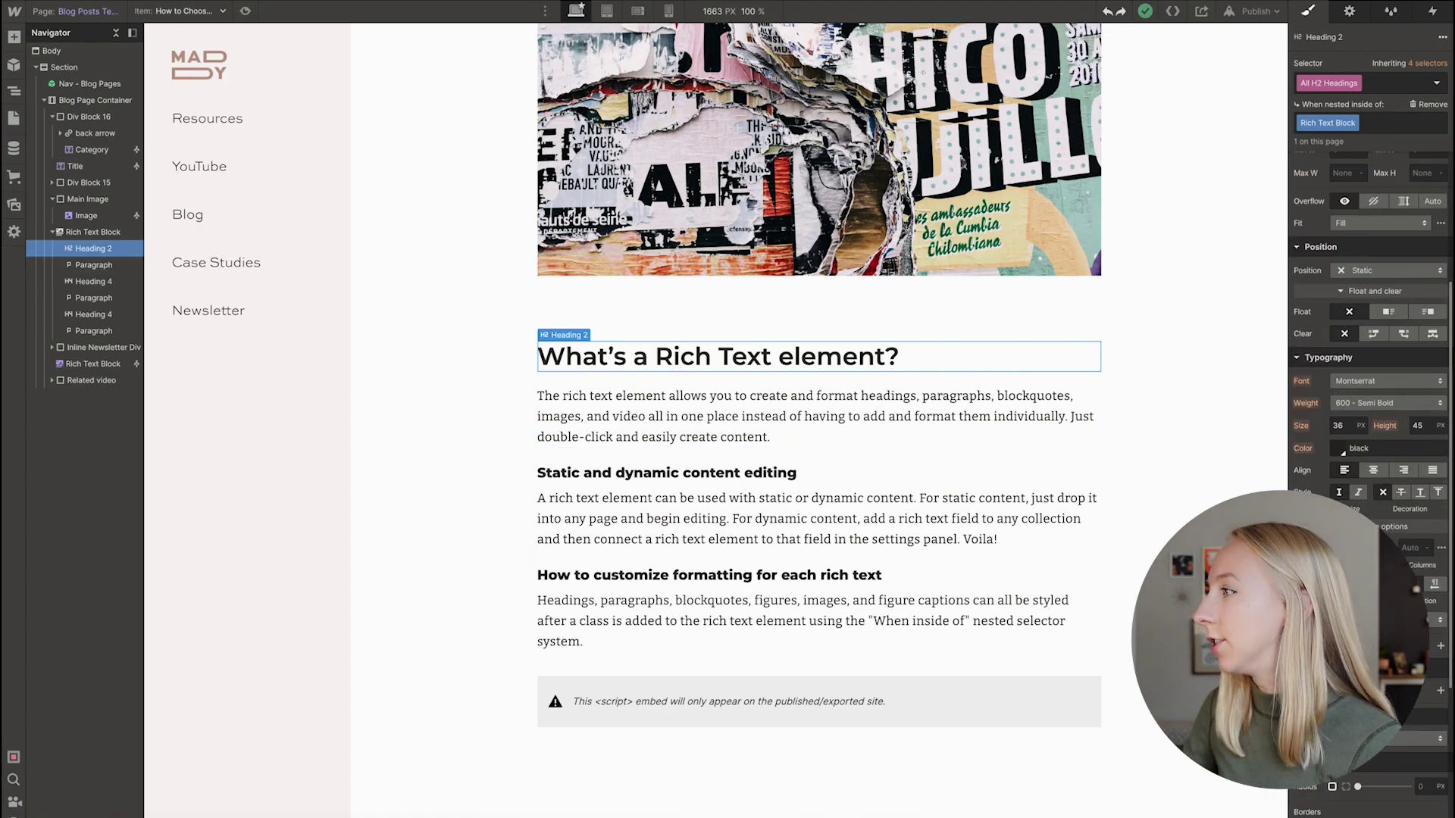
left_click(673, 411)
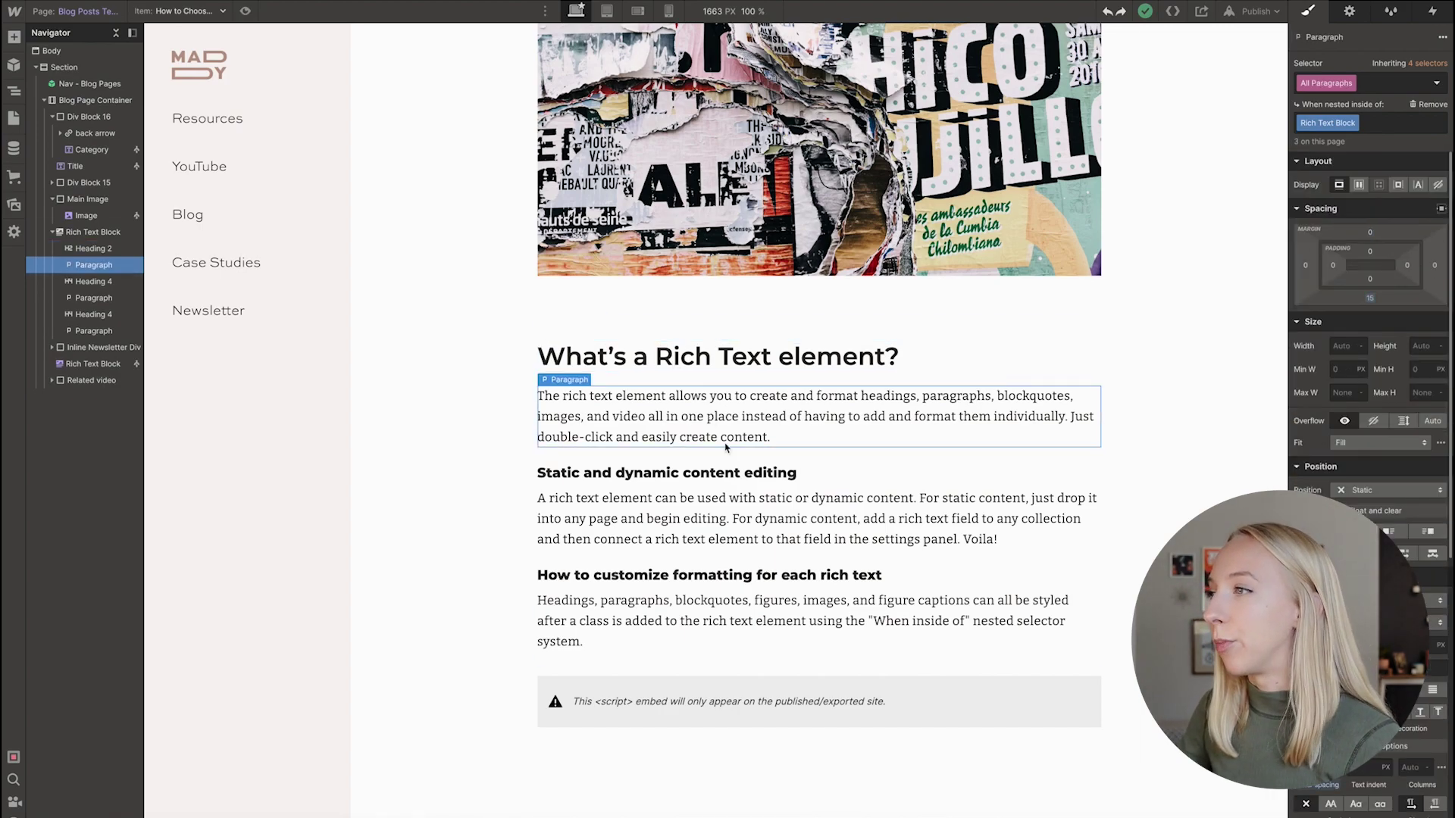
left_click(578, 470)
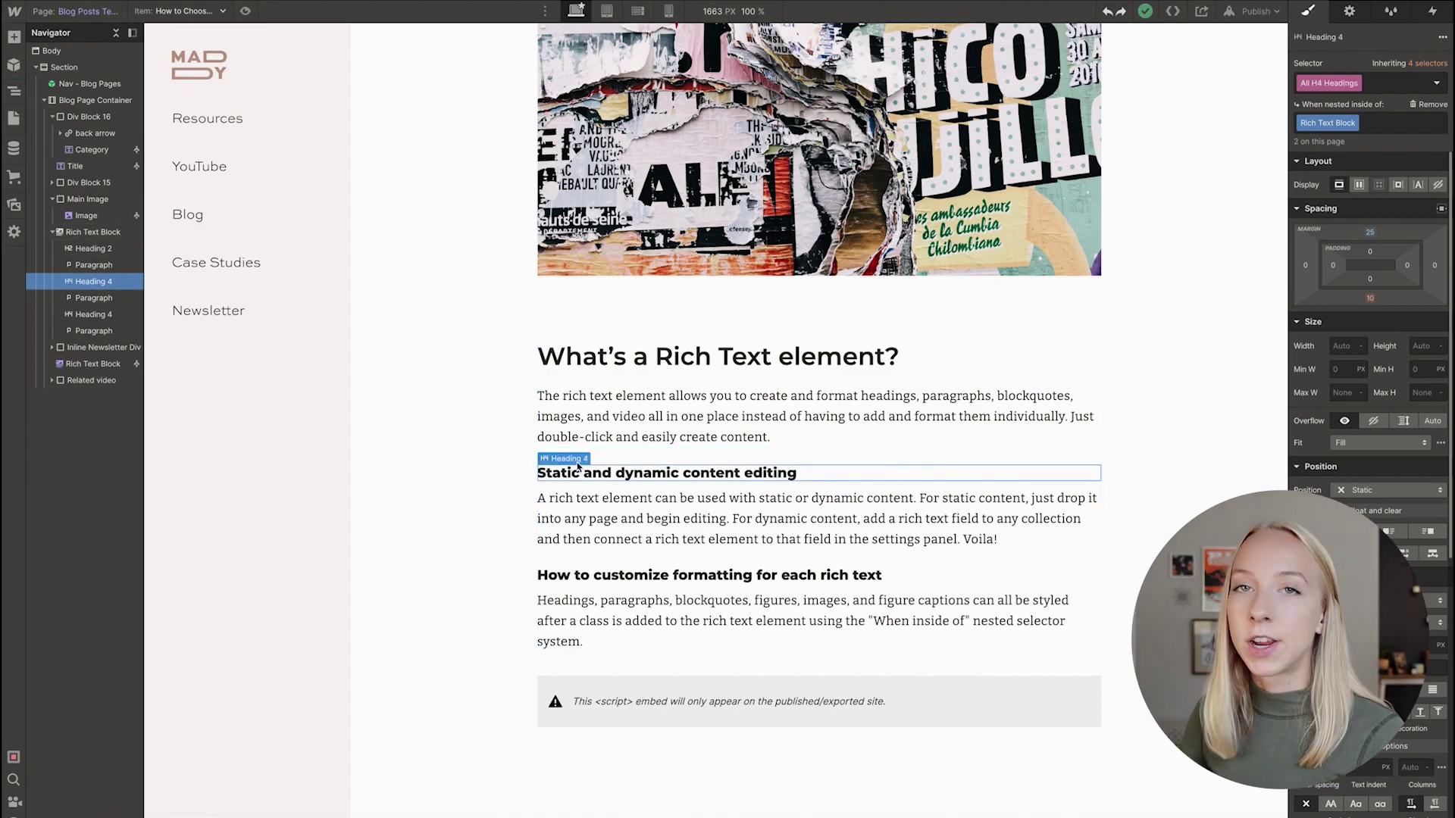
scroll(652, 472, "down", 3)
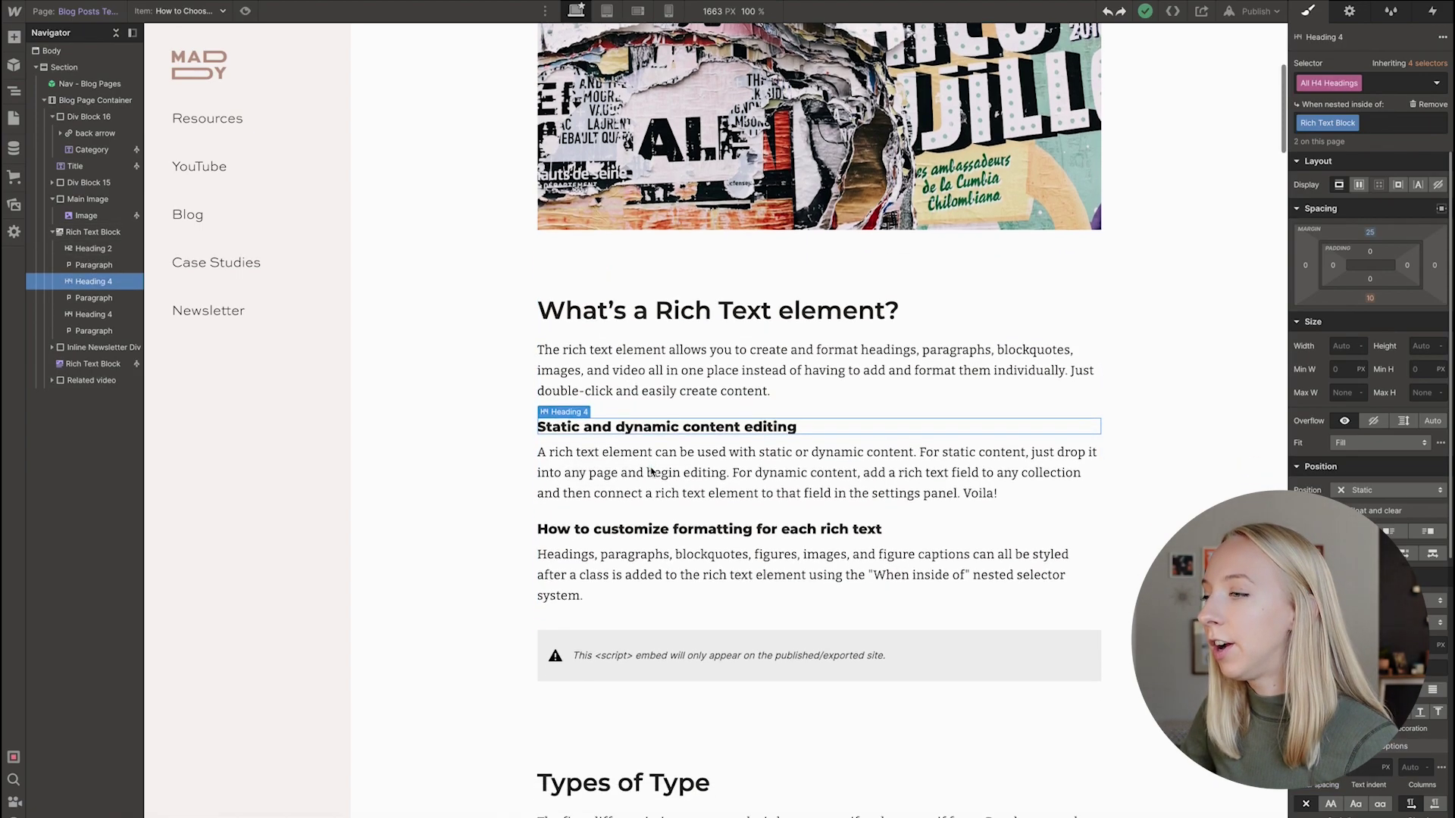
scroll(651, 471, "up", 9)
scroll(607, 308, "down", 7)
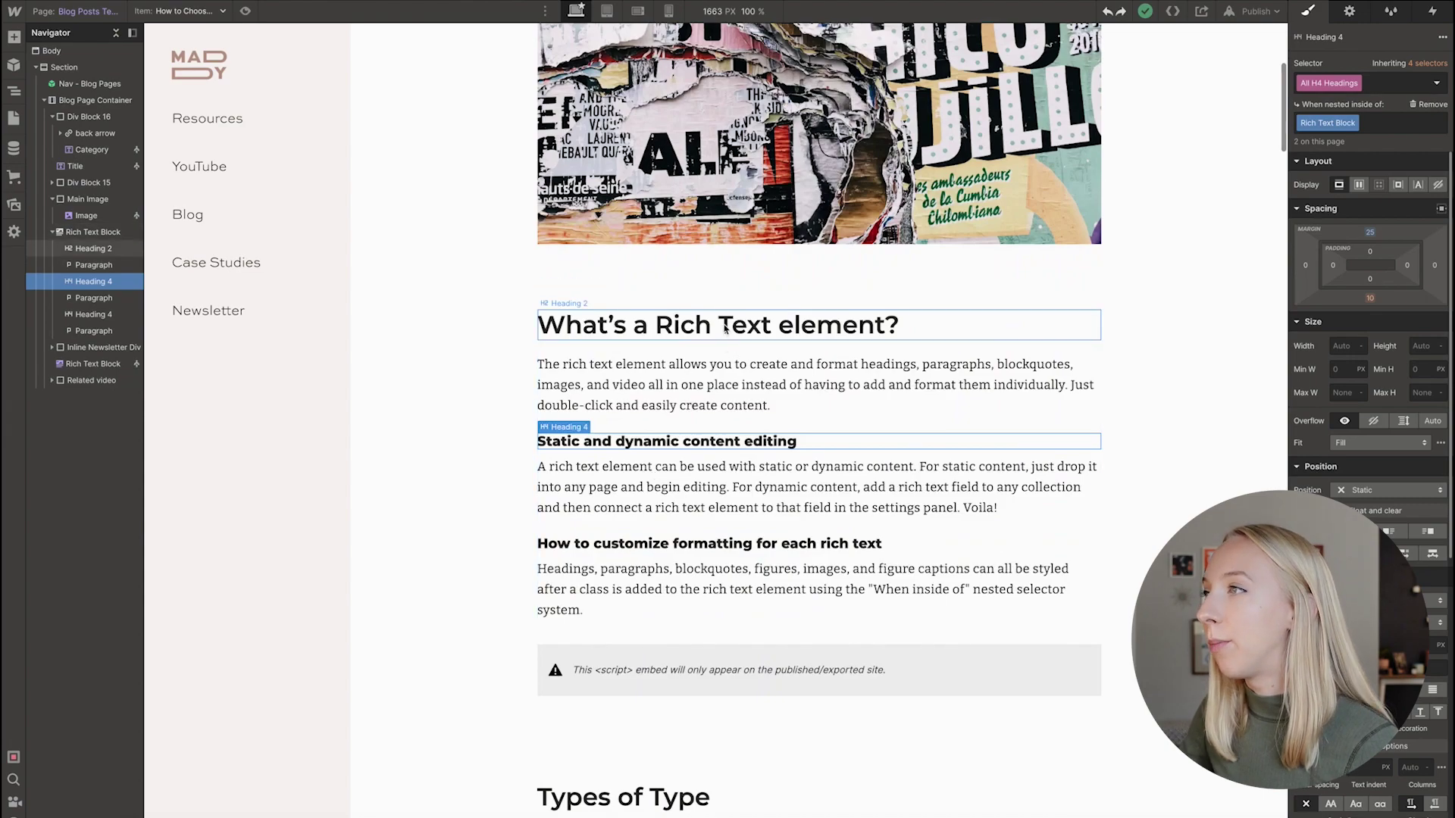
Bind the post body Rich Text Block to the Blog Posts field Post Body (Before Promo).
left_click(602, 295)
left_click(614, 283)
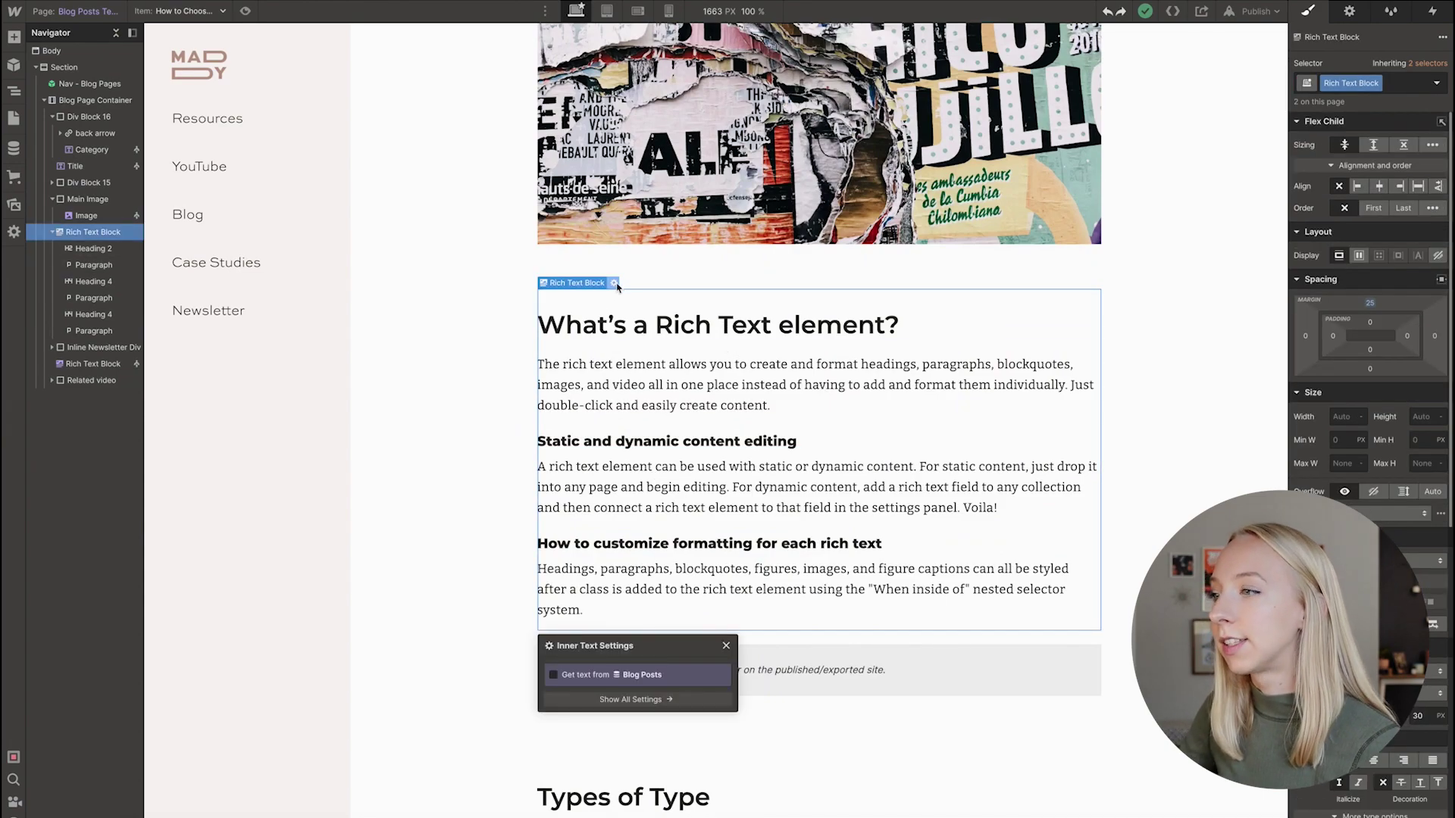
left_click(553, 674)
left_click(629, 691)
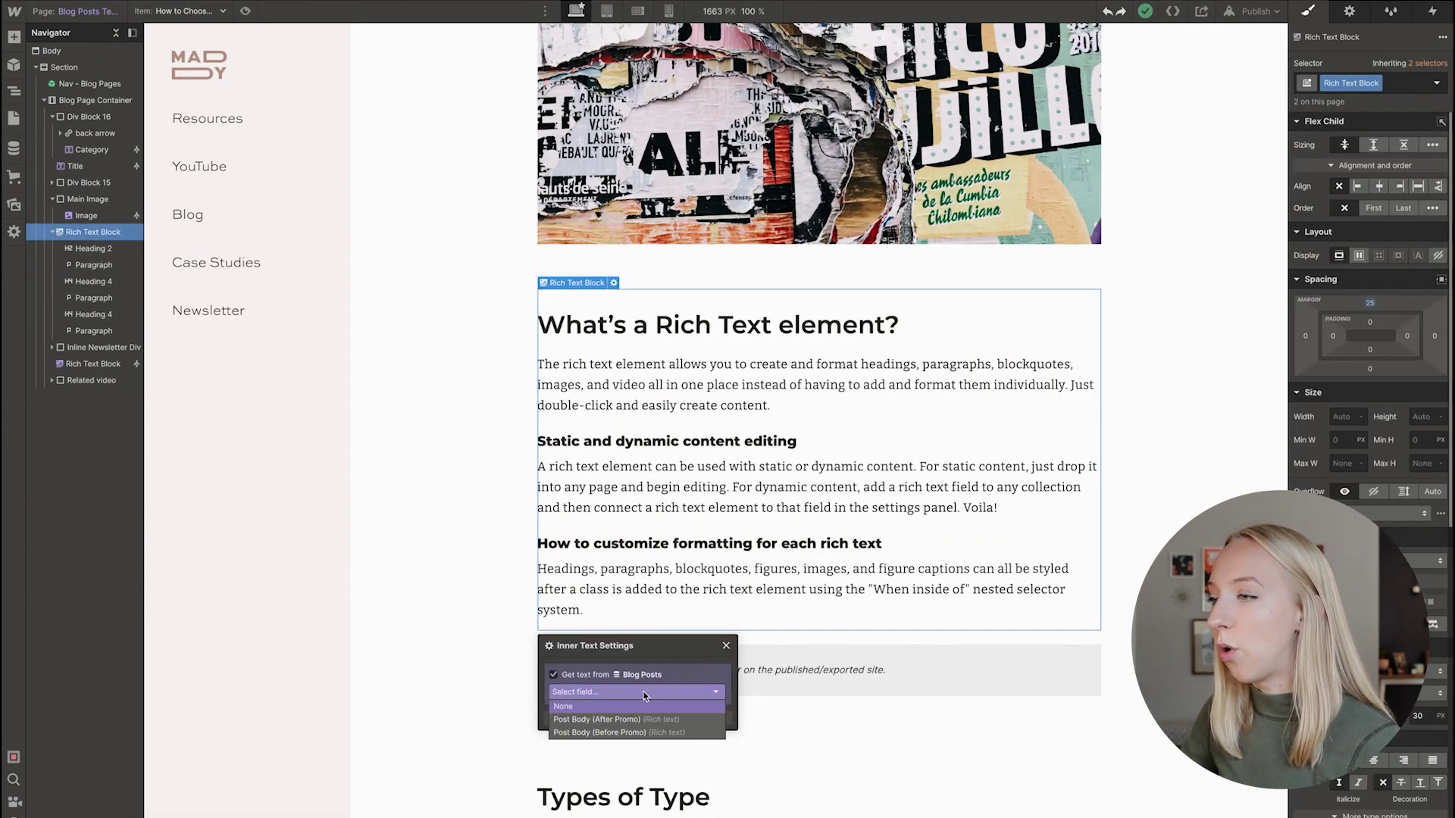
left_click(615, 732)
left_click(441, 549)
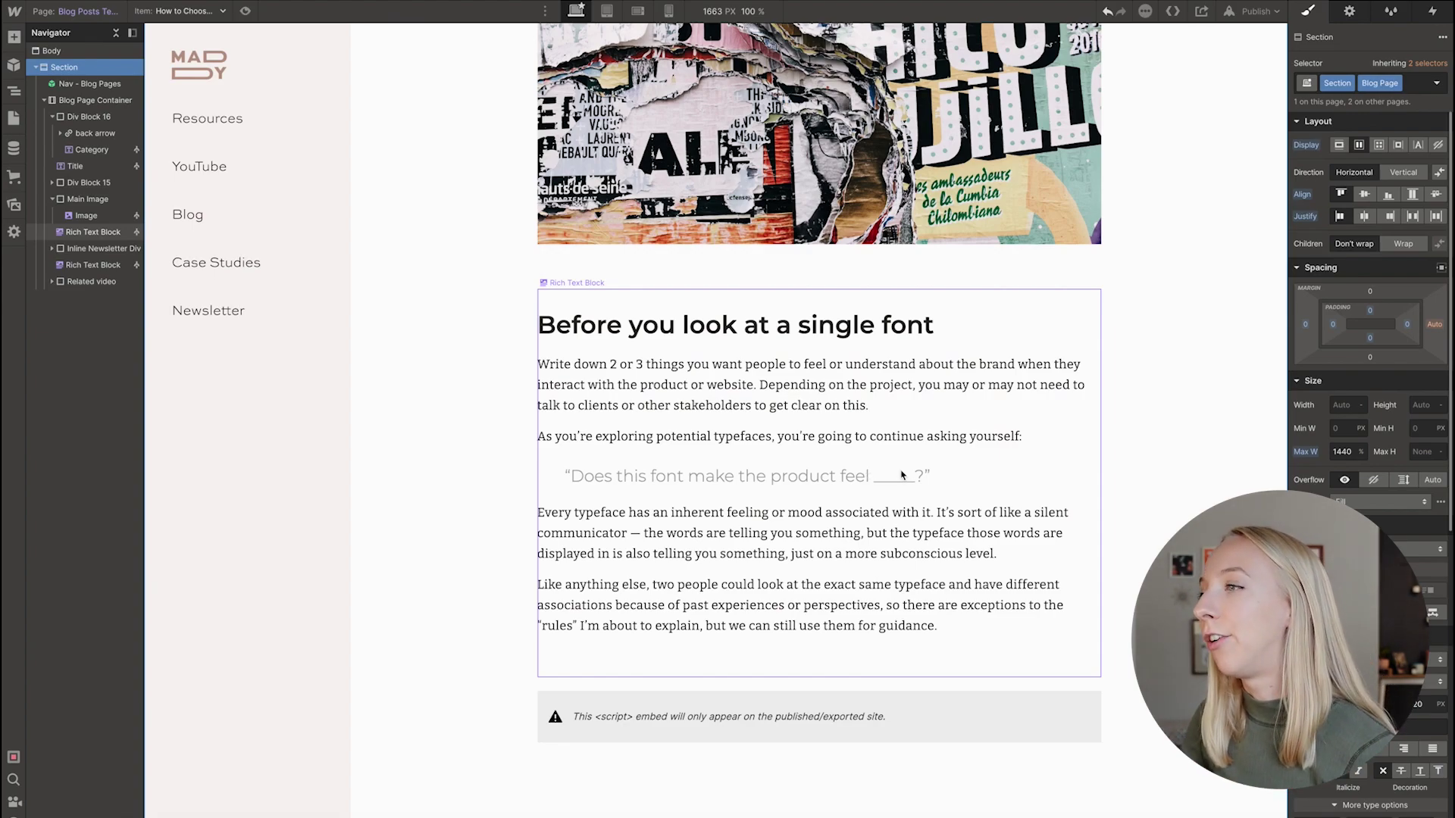
scroll(901, 475, "down", 7)
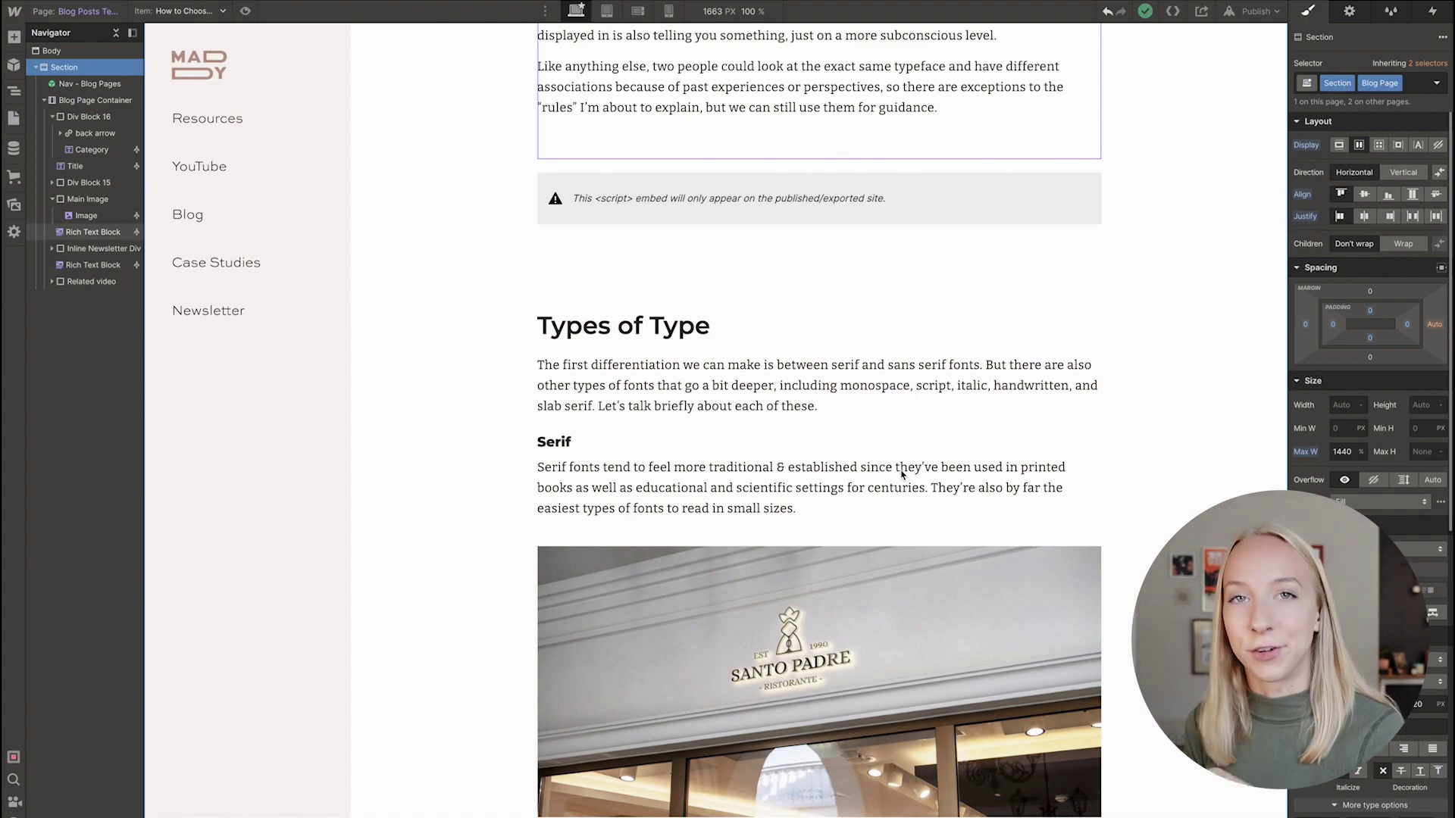
scroll(901, 476, "up", 2)
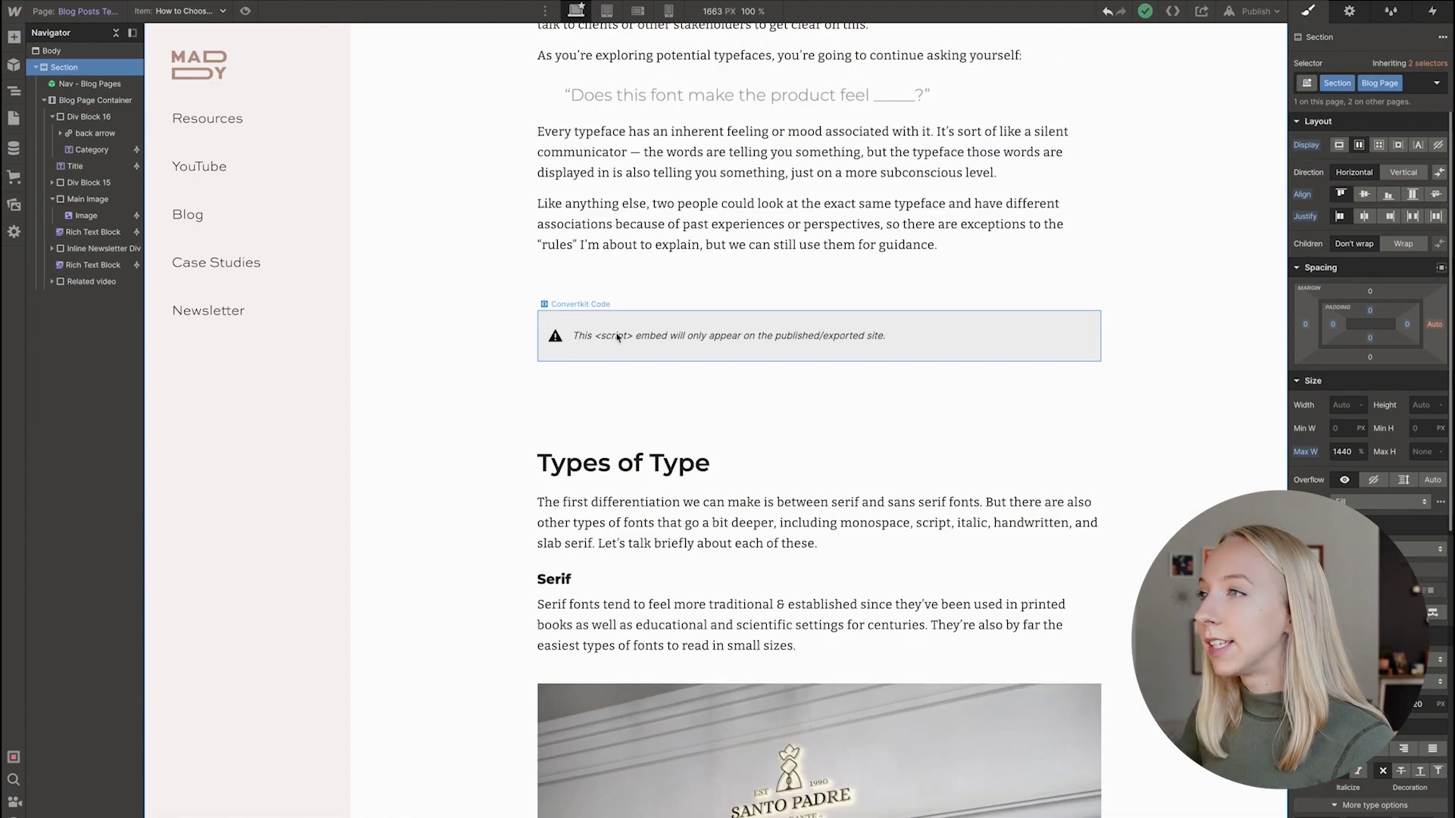
left_click(567, 318)
double_click(619, 311)
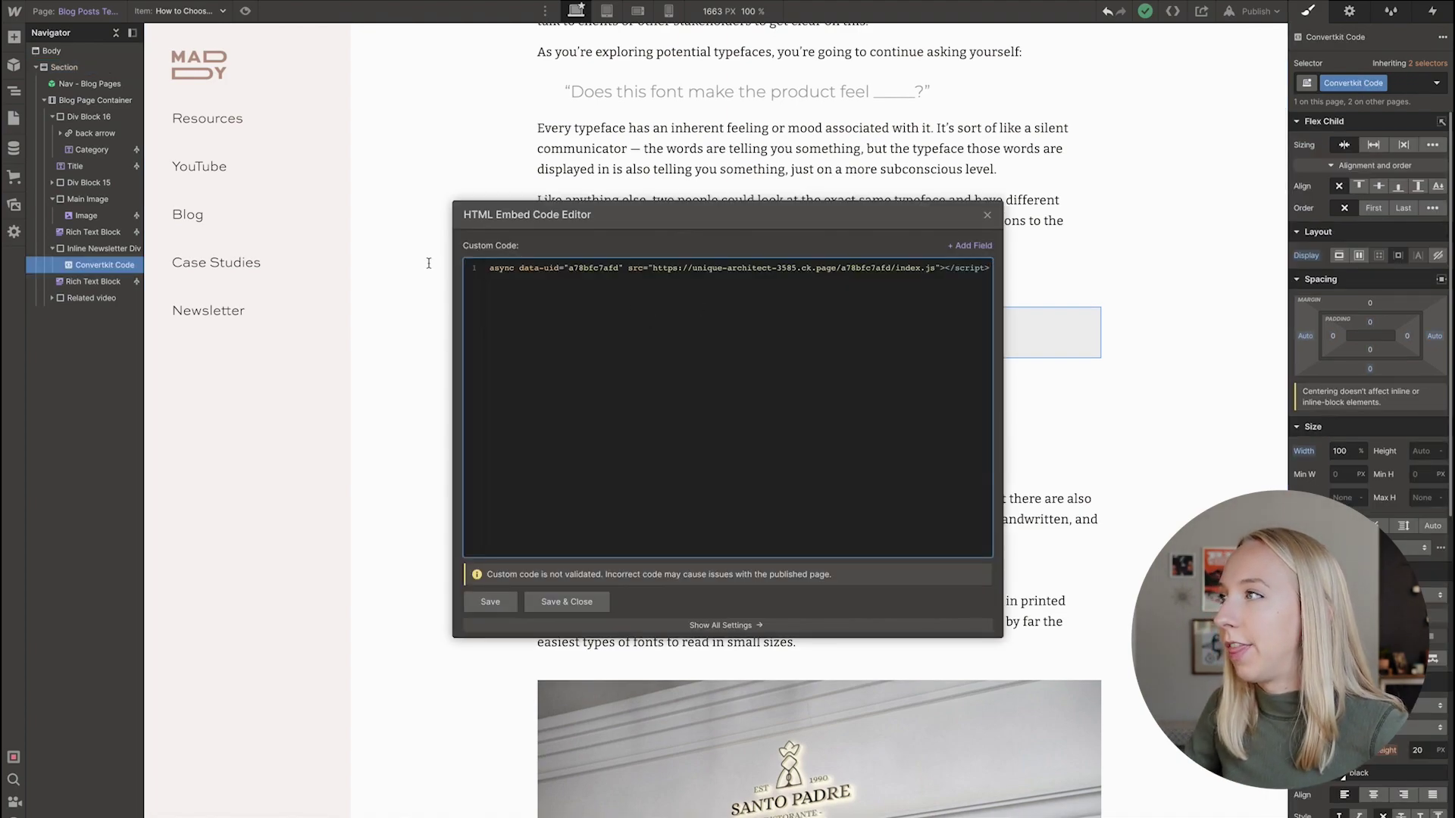
left_click(986, 214)
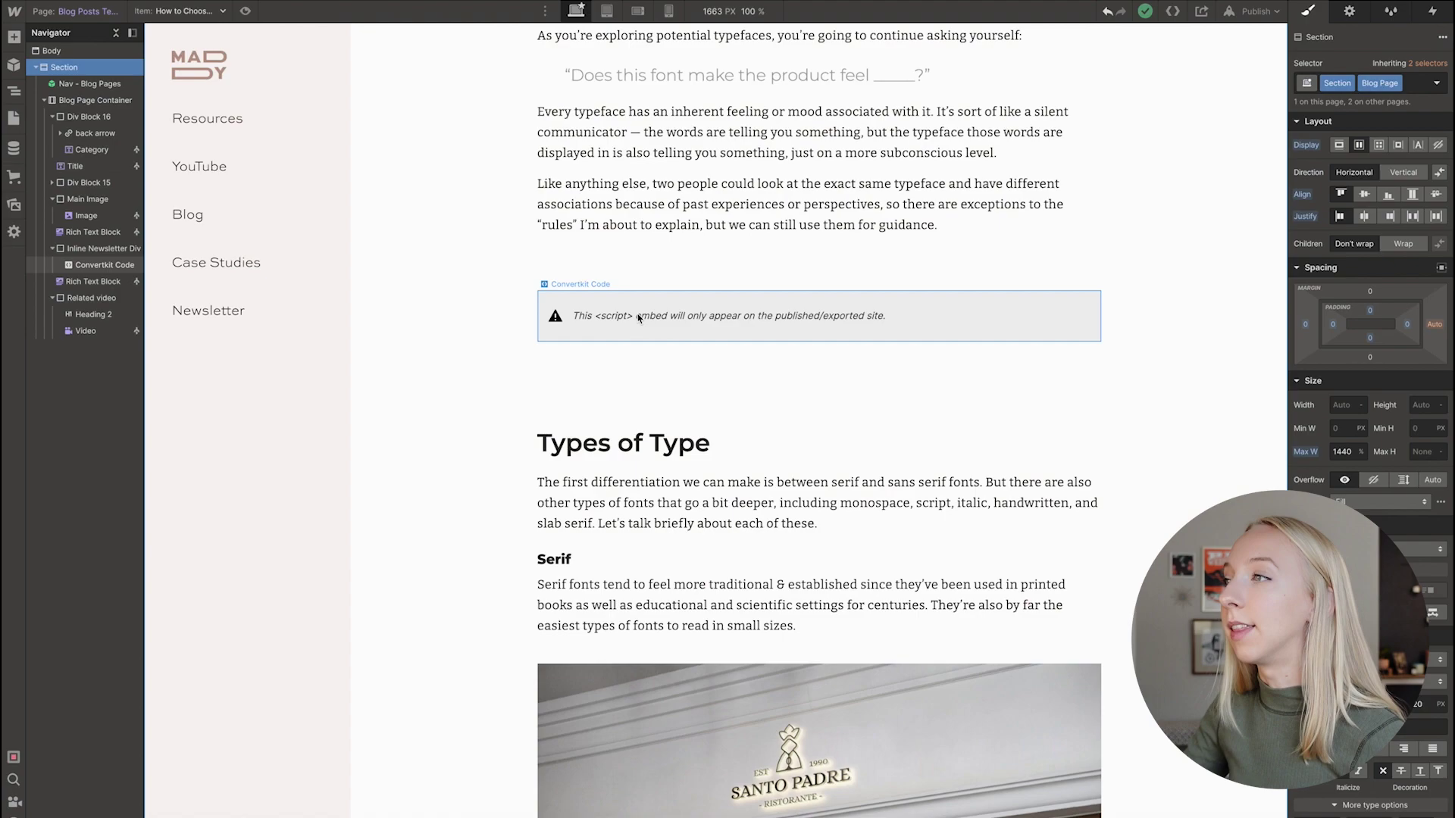
scroll(646, 311, "down", 1)
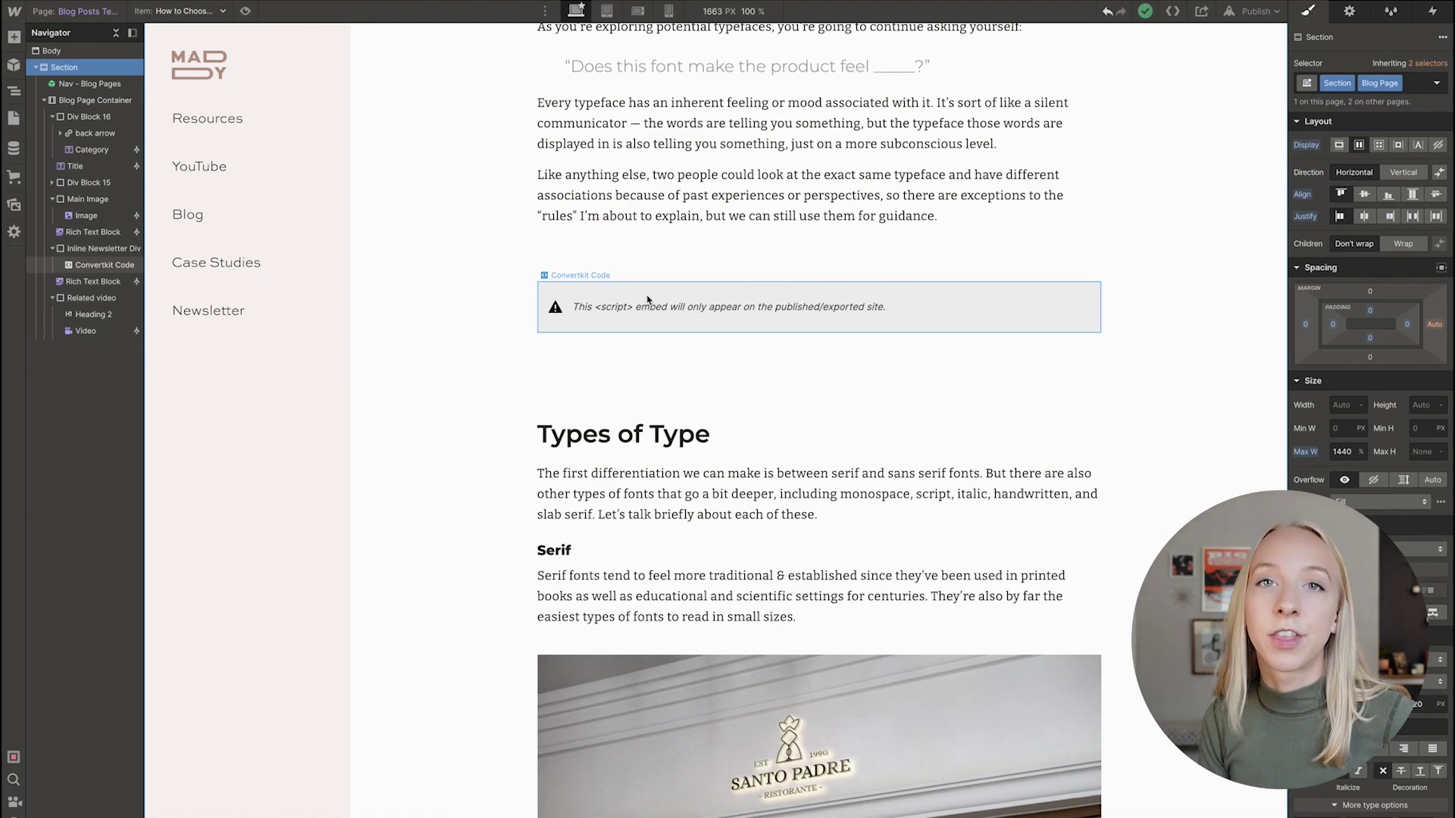
scroll(646, 300, "up", 10)
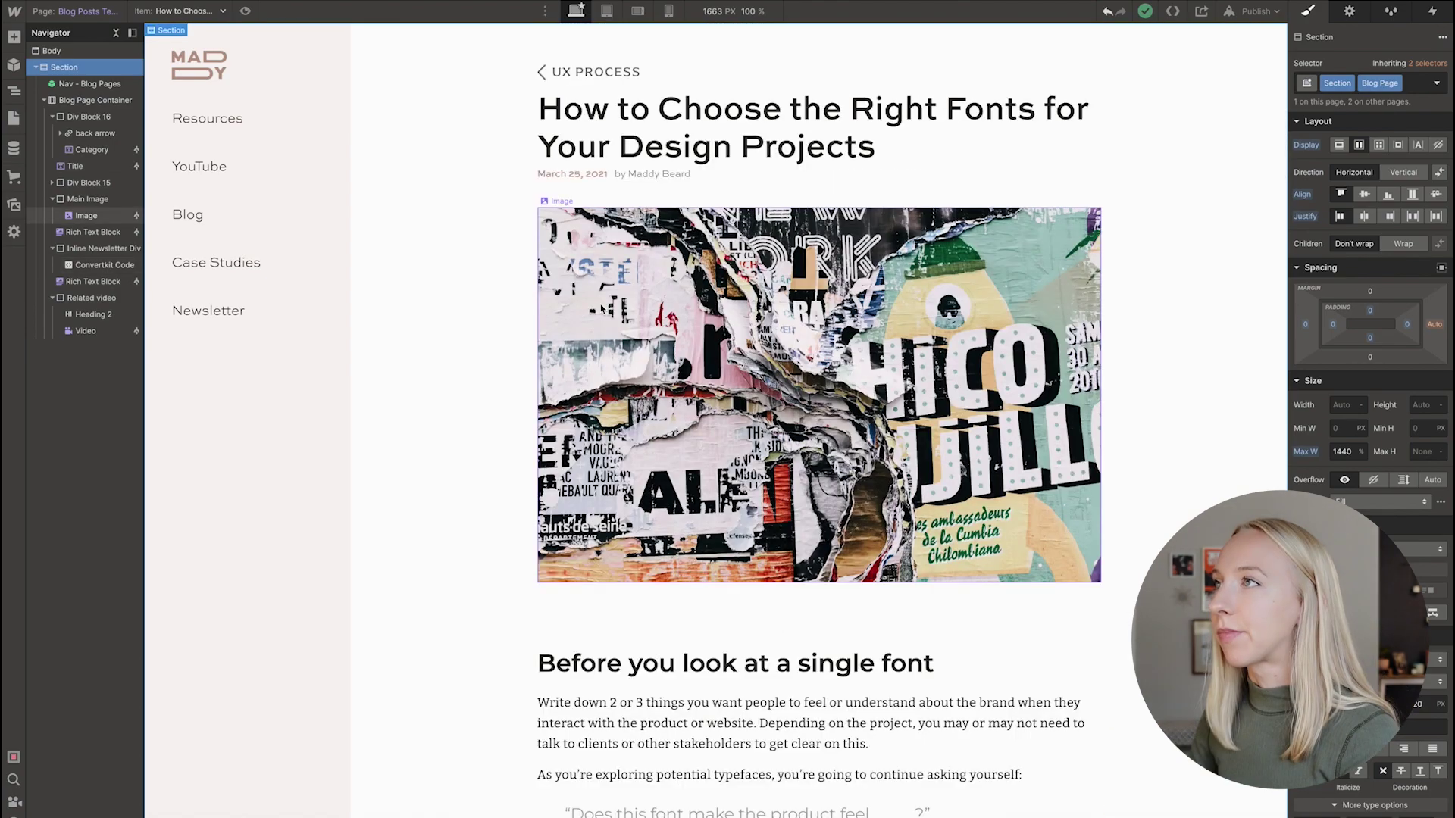
left_click(195, 13)
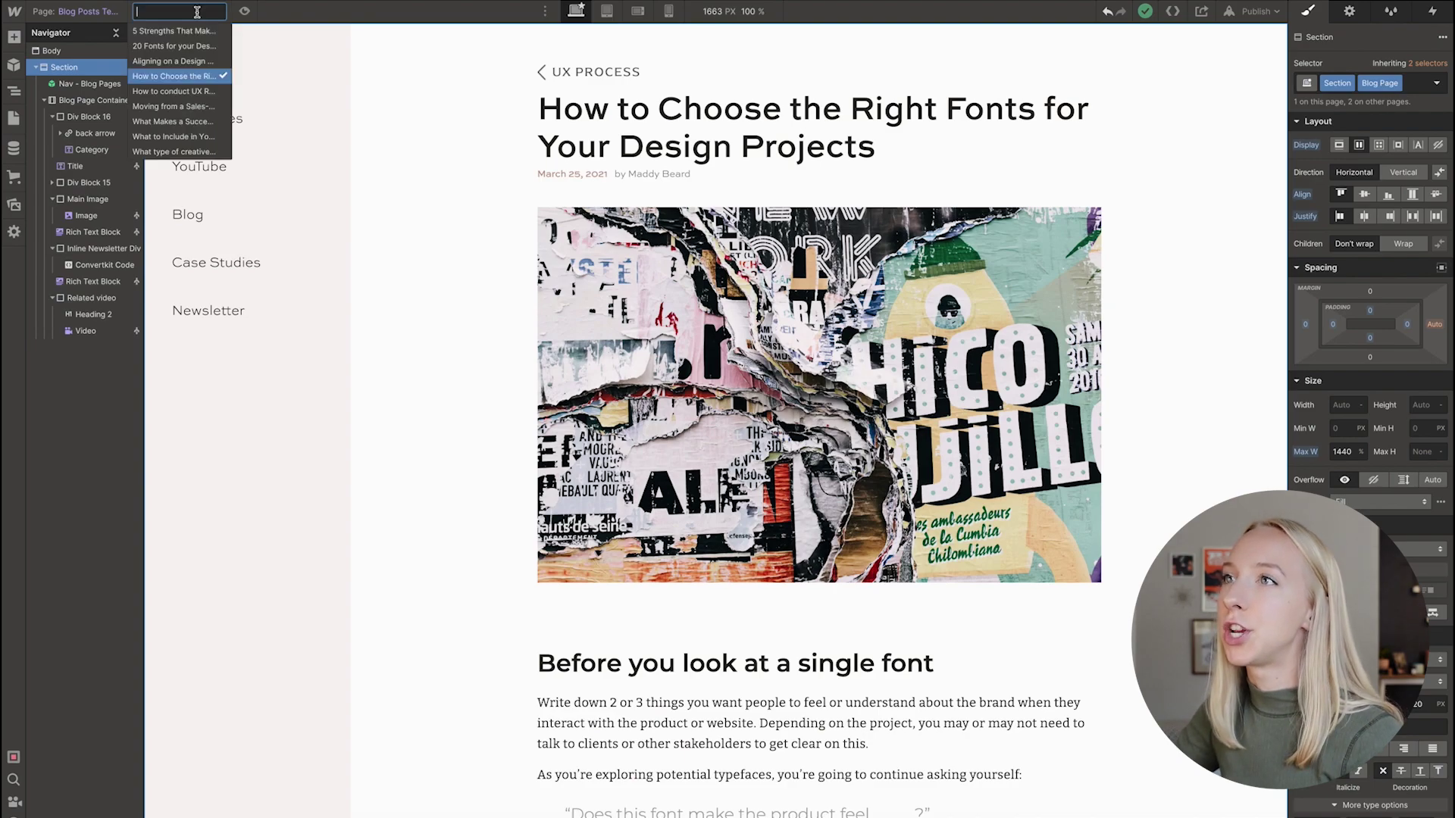
left_click(187, 96)
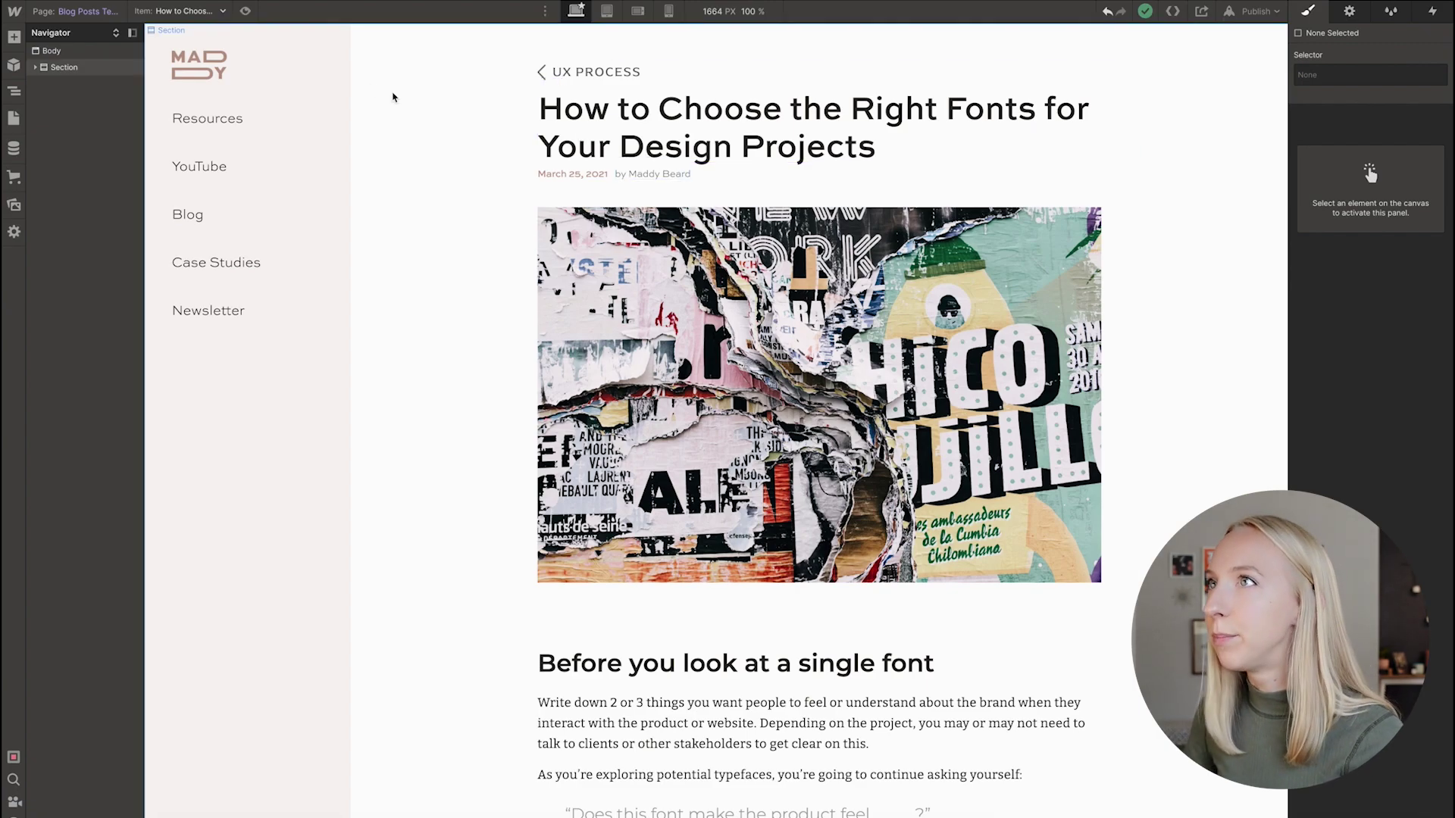
scroll(668, 312, "down", 5)
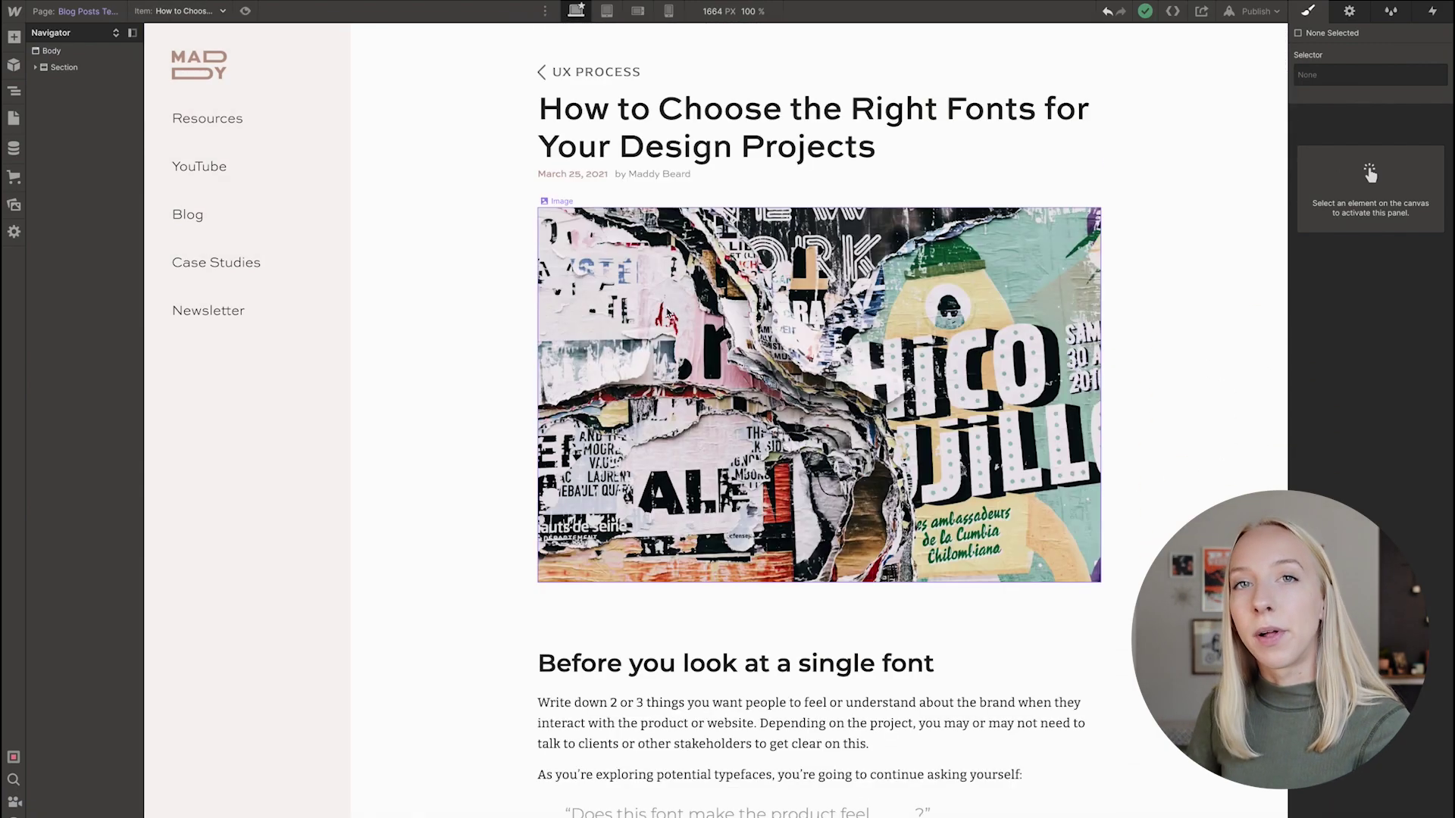
scroll(575, 352, "down", 12)
scroll(576, 353, "down", 3)
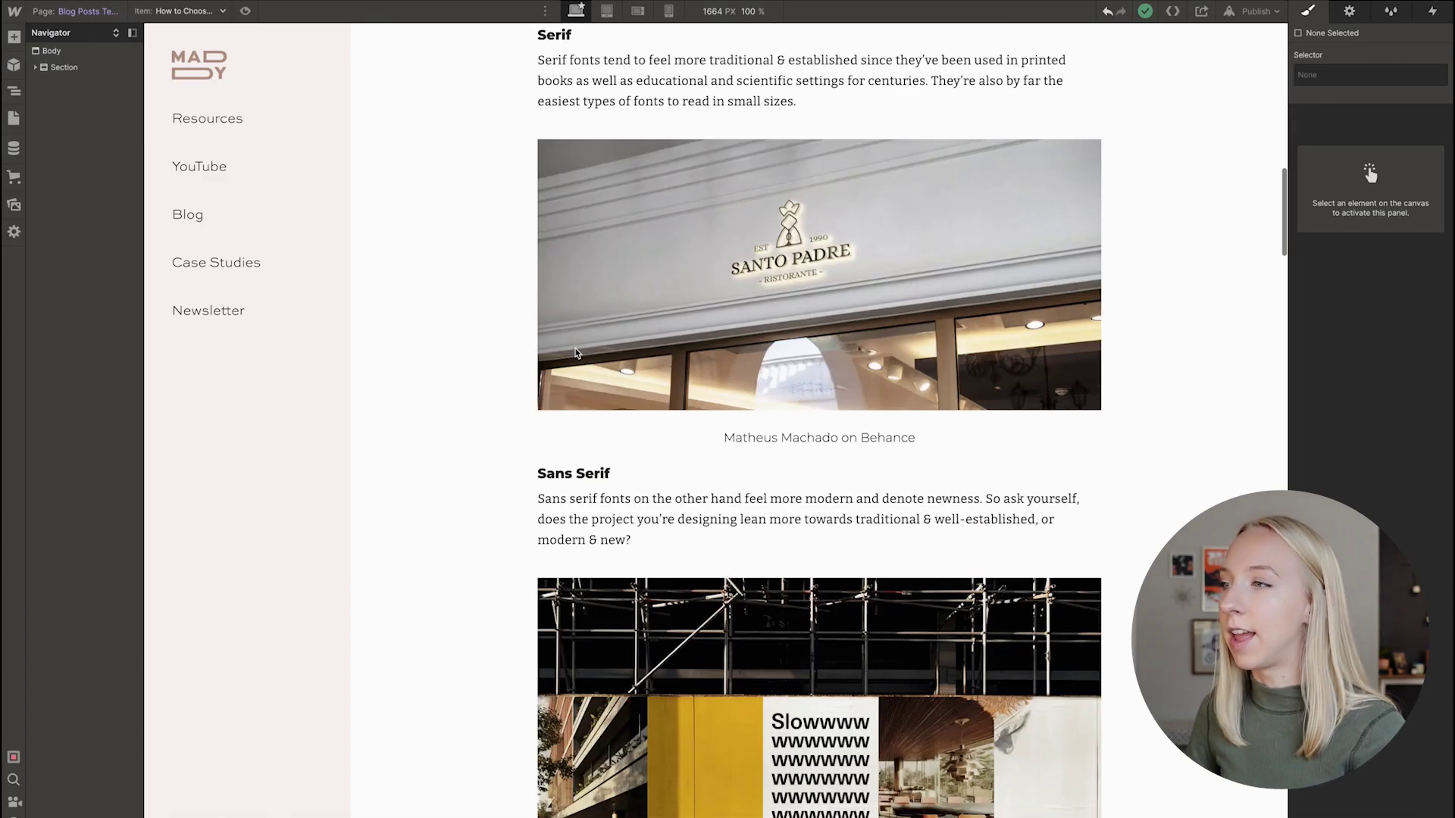